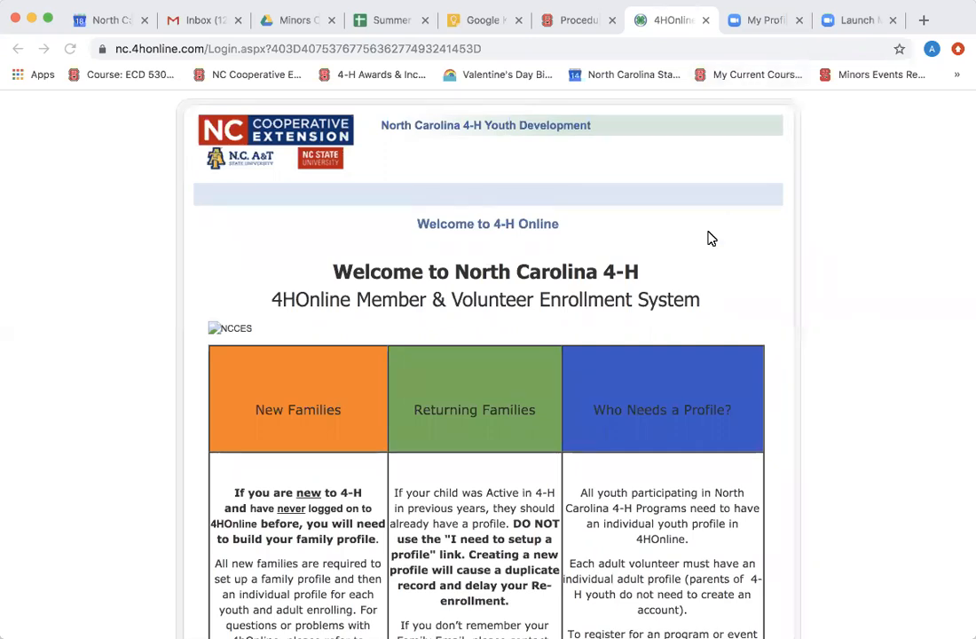
Scroll down to the login form and choose 'I need to setup a profile'.
scroll(710, 238, down, 5)
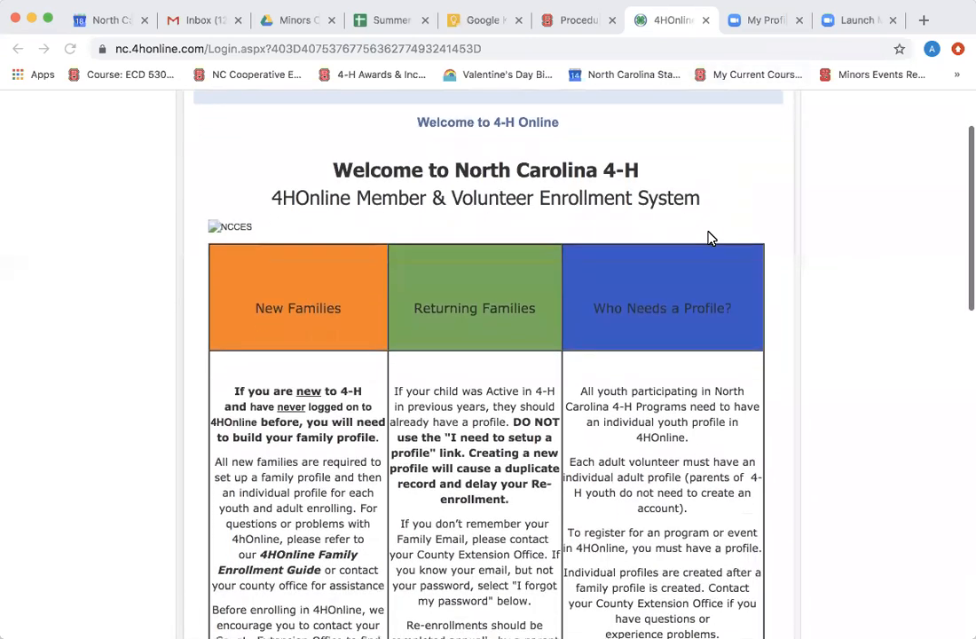
scroll(709, 238, down, 8)
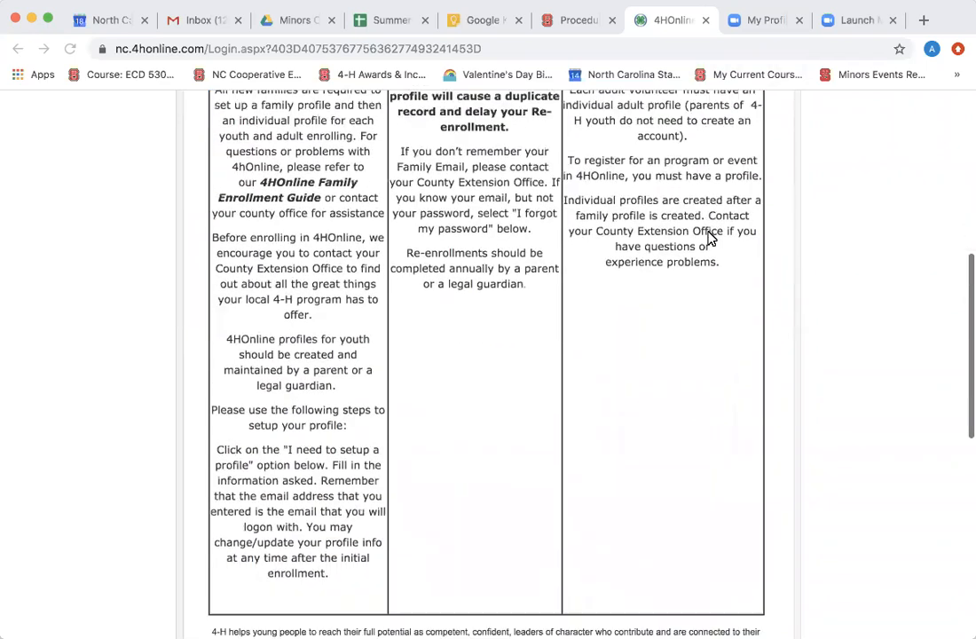
scroll(710, 238, down, 6)
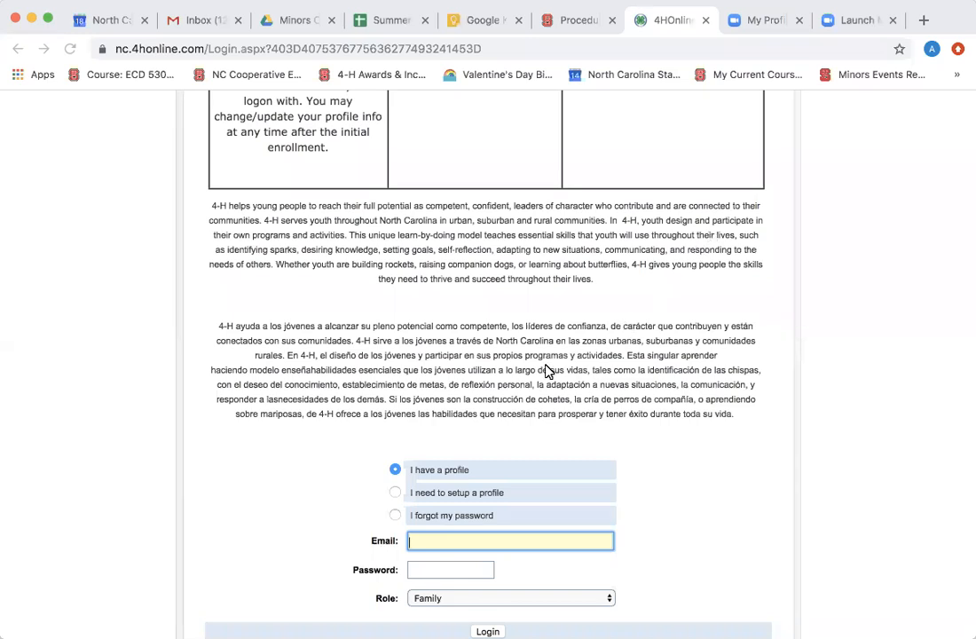
click(395, 494)
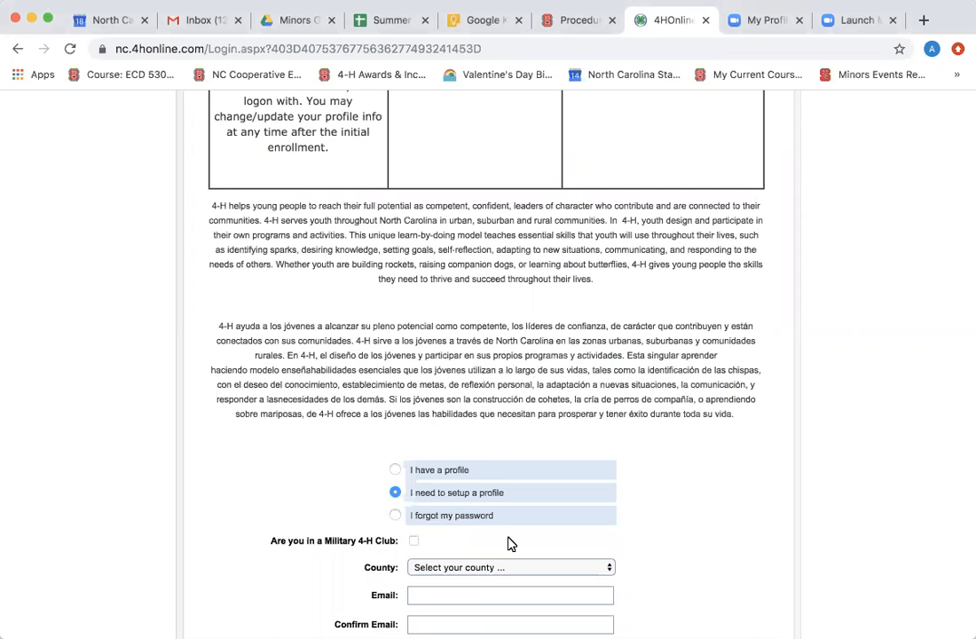
Pick Clay from the County dropdown on the new-profile form.
scroll(510, 543, down, 4)
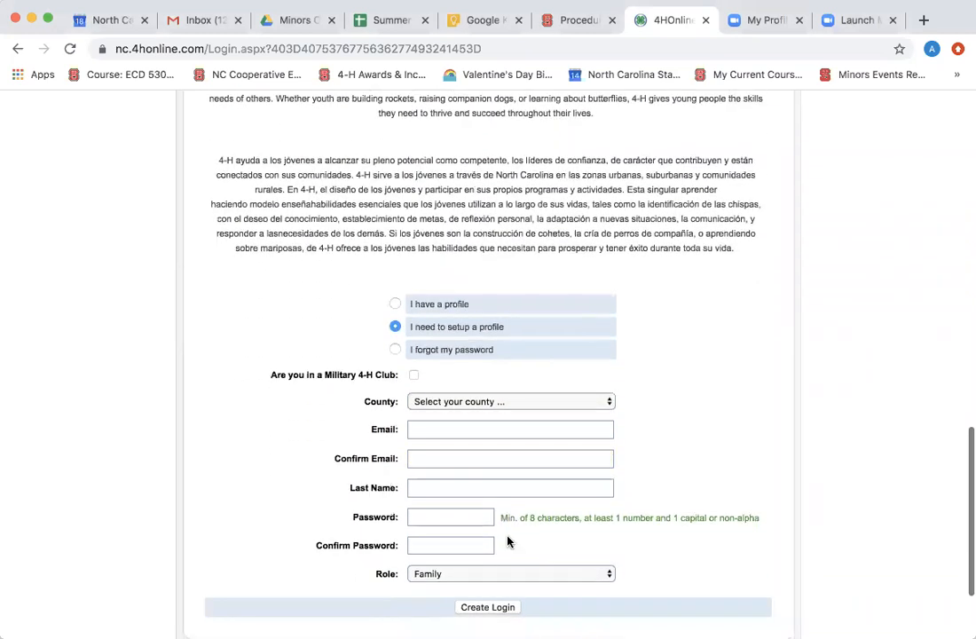
scroll(510, 541, down, 2)
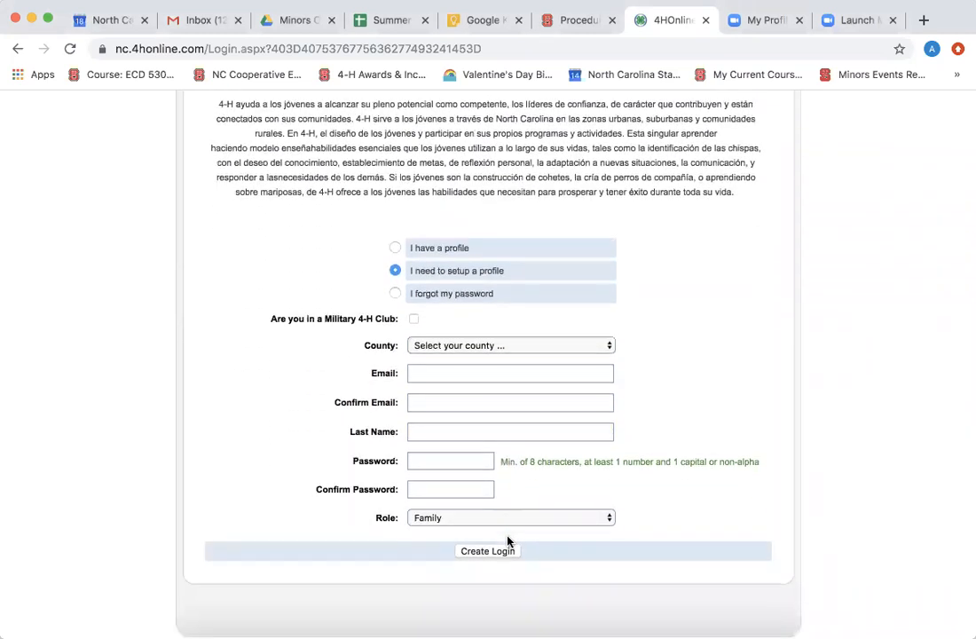
click(610, 347)
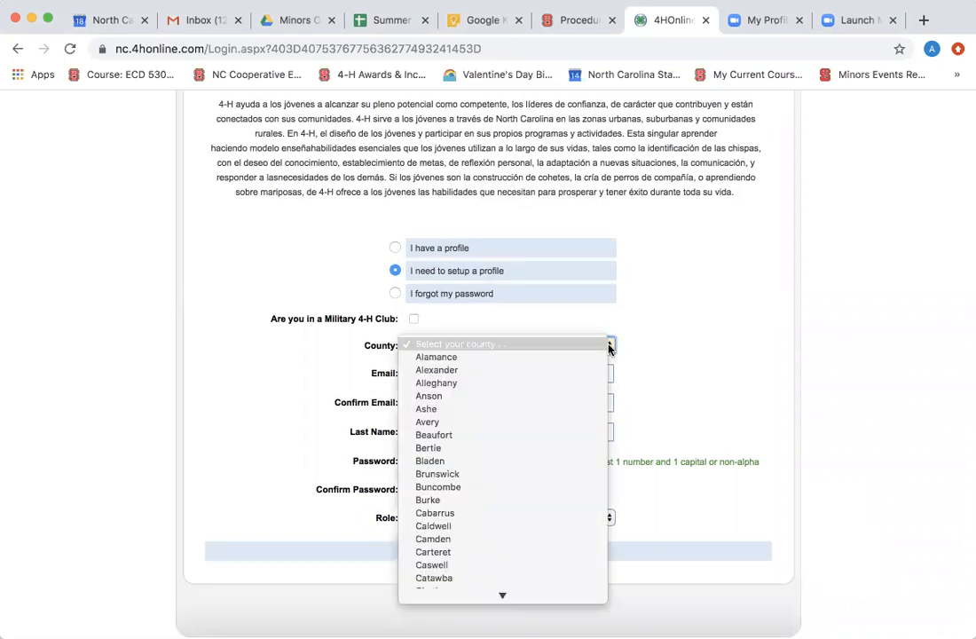
scroll(589, 565, down, 2)
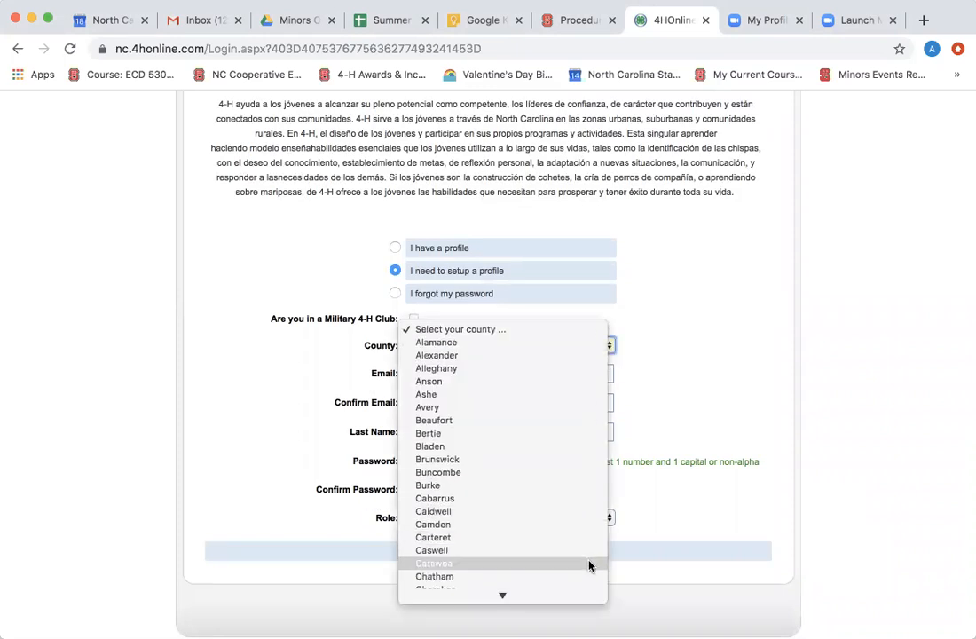
scroll(588, 564, down, 2)
scroll(588, 561, down, 1)
key(Escape)
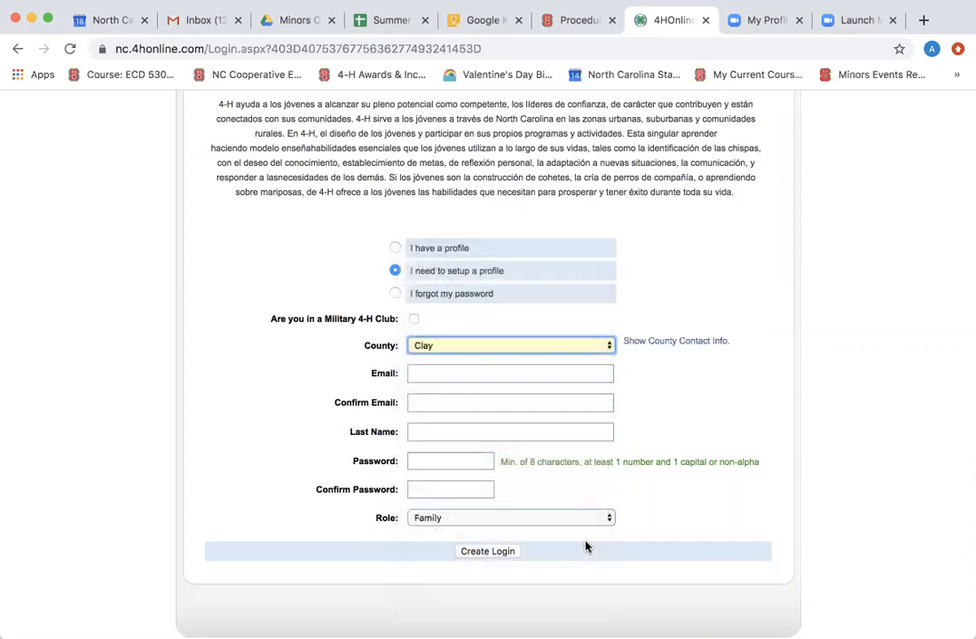
click(539, 372)
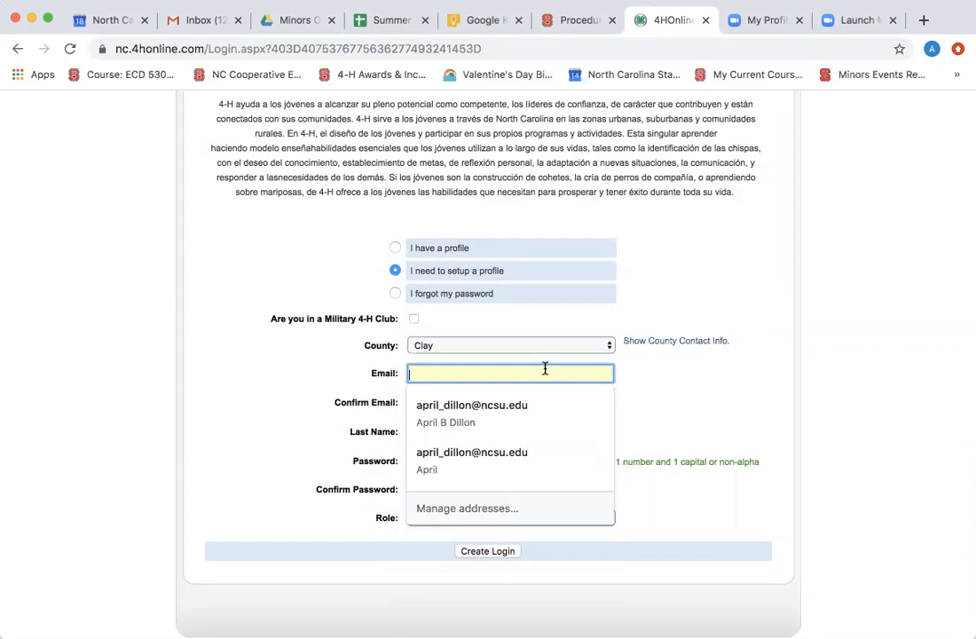
Enter the email address in Email and Confirm Email, and fill in the last name.
key(Tab)
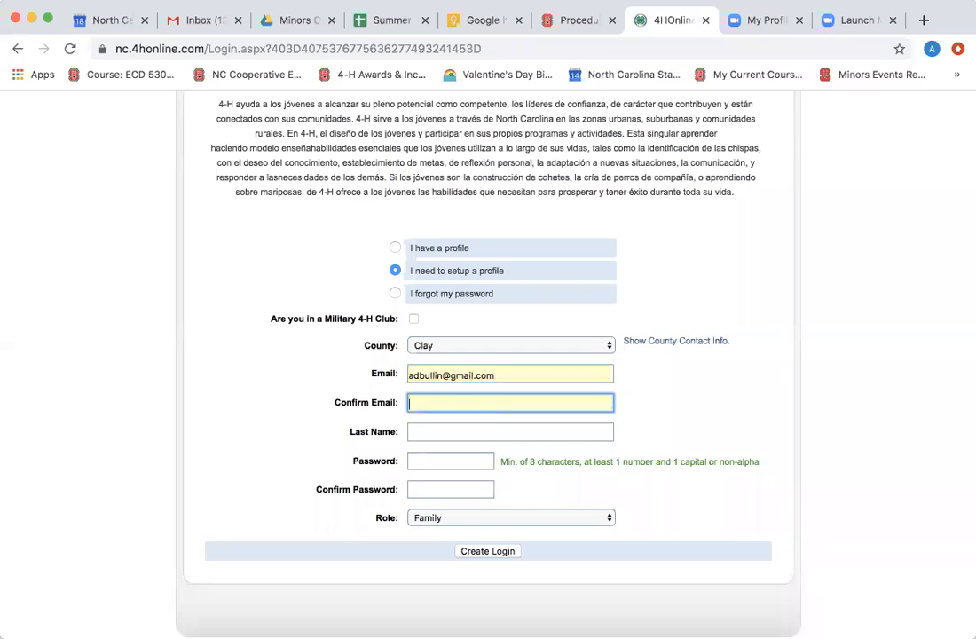
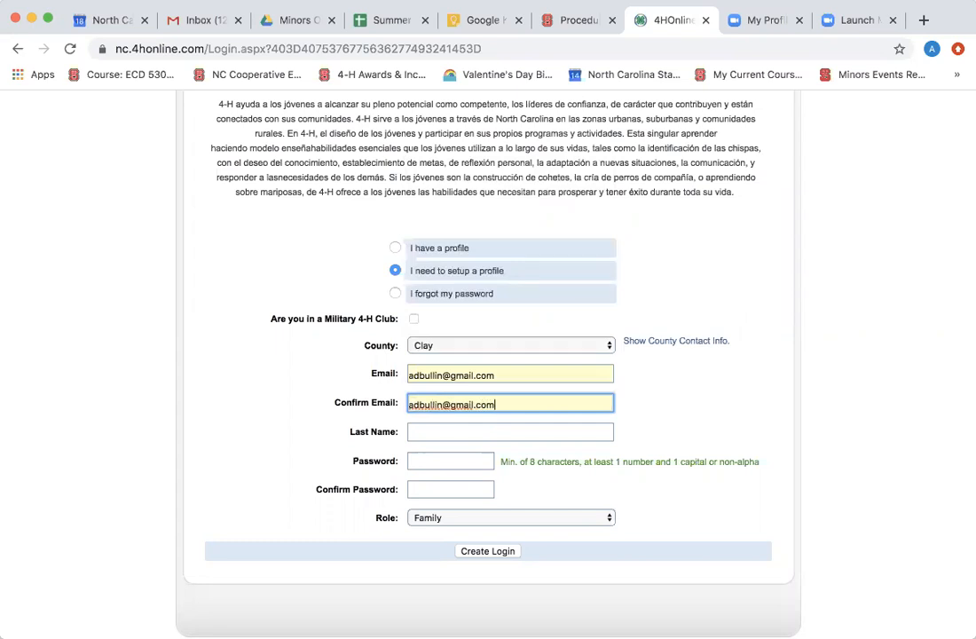
key(Tab)
text(Bullin)
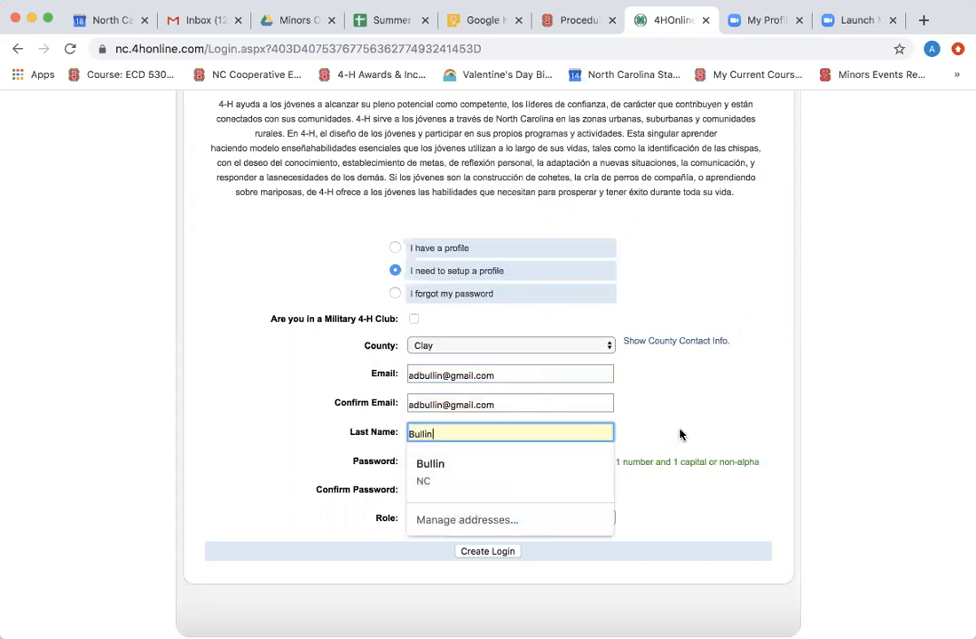
Enter and confirm the account password, then create the login.
click(470, 460)
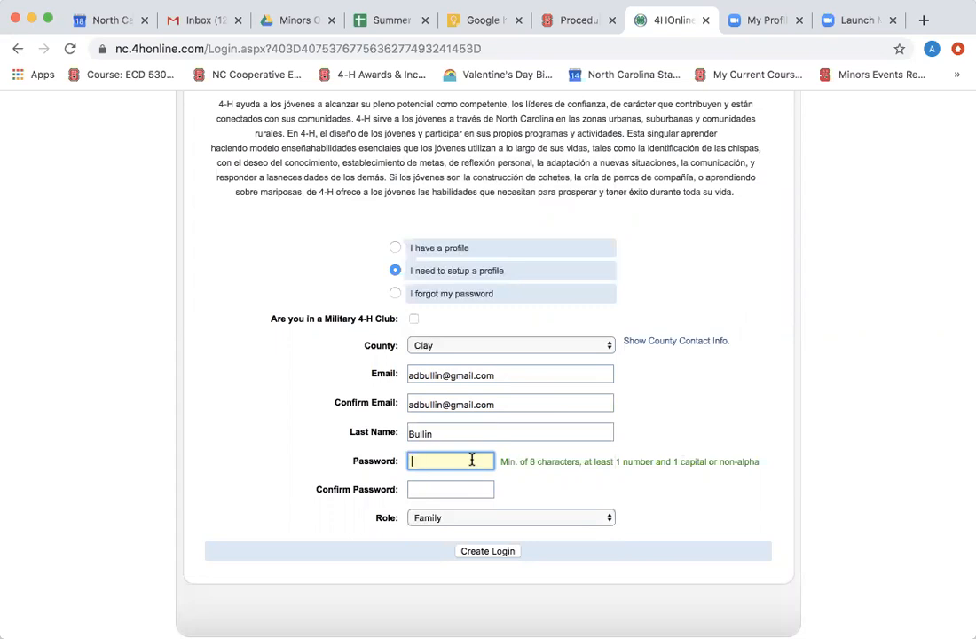
text(•••••••••••)
click(446, 489)
text(••••••)
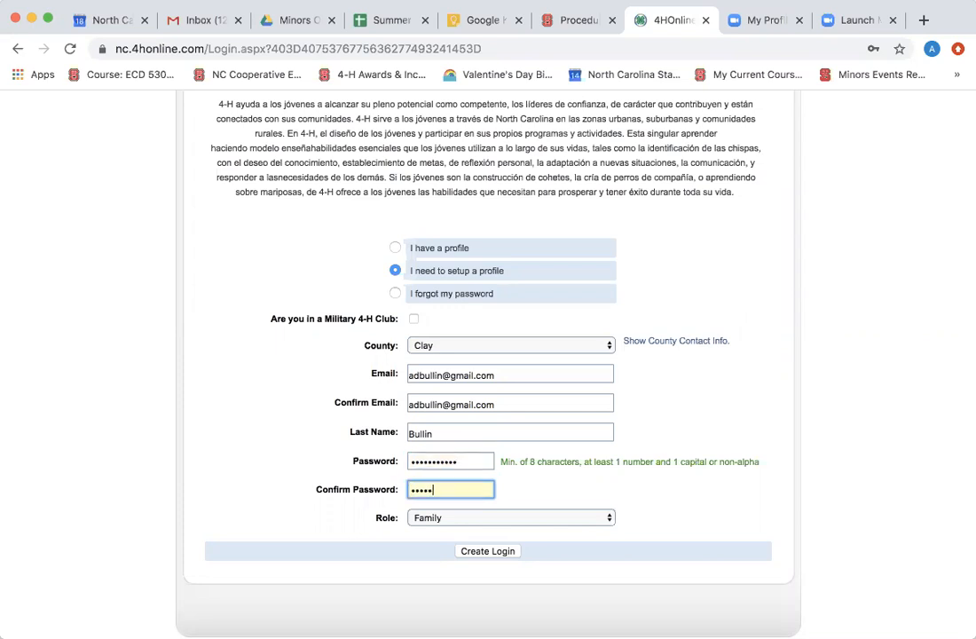
text(•••••)
click(487, 551)
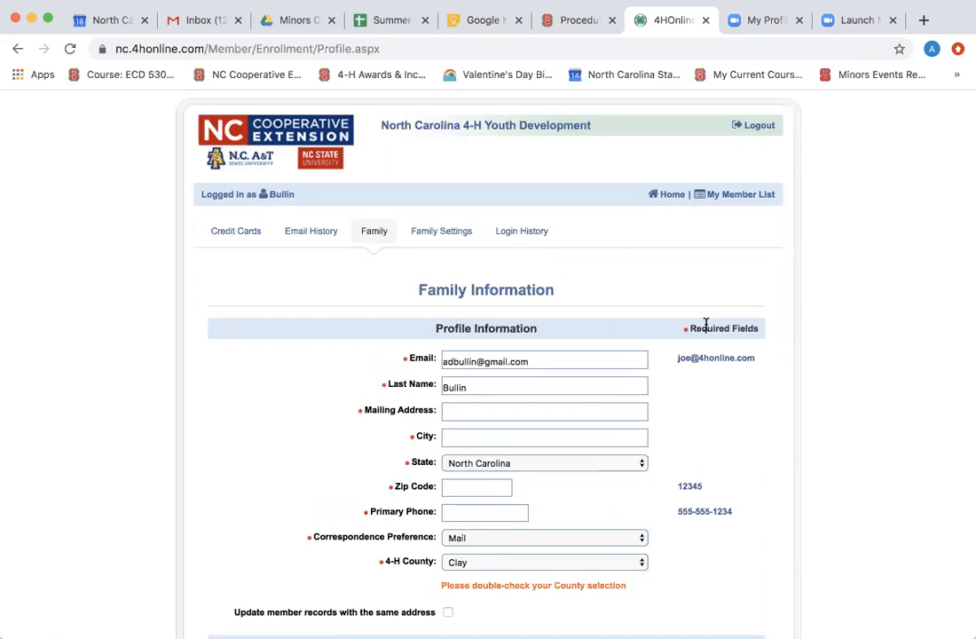
Fill in the family's mailing address, city and zip code.
scroll(705, 324, down, 3)
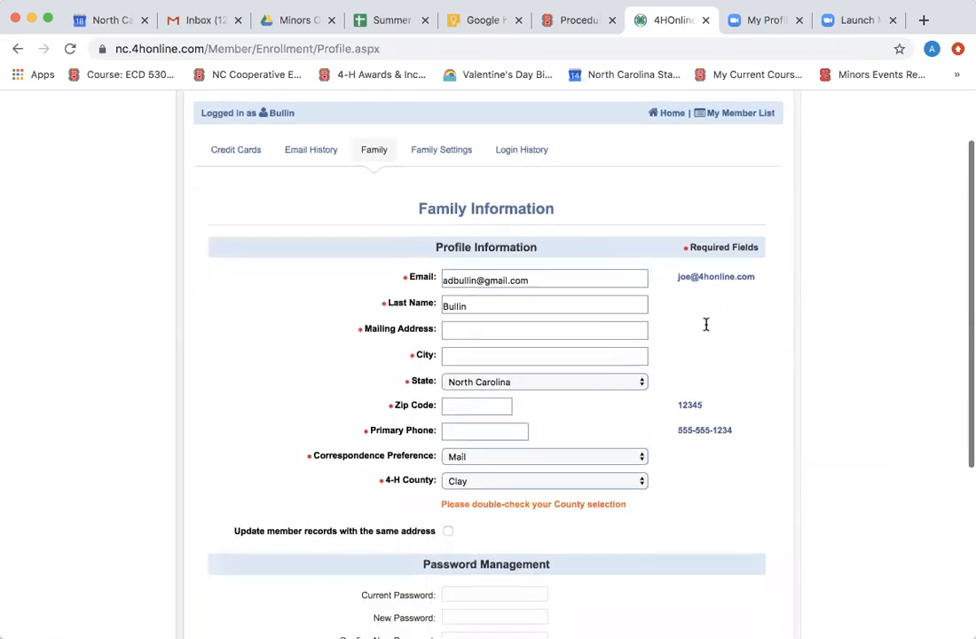
scroll(705, 324, down, 2)
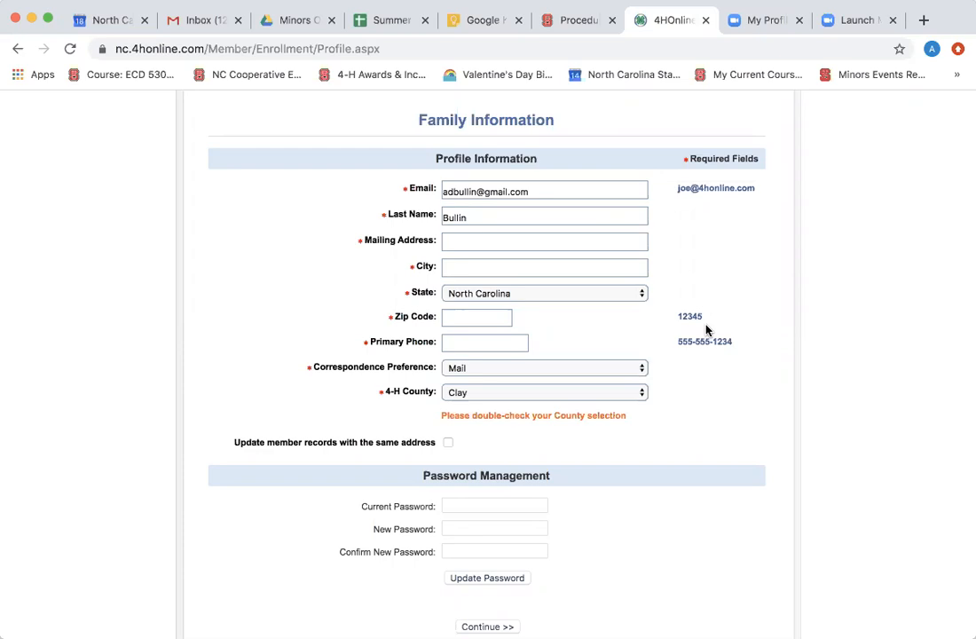
click(626, 242)
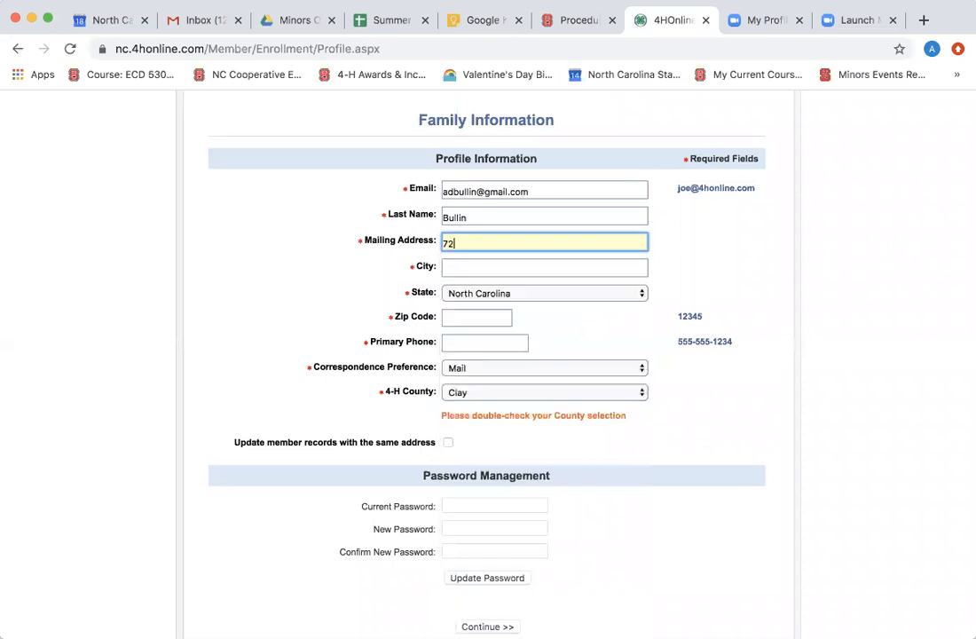
key(Tab)
text(Boon)
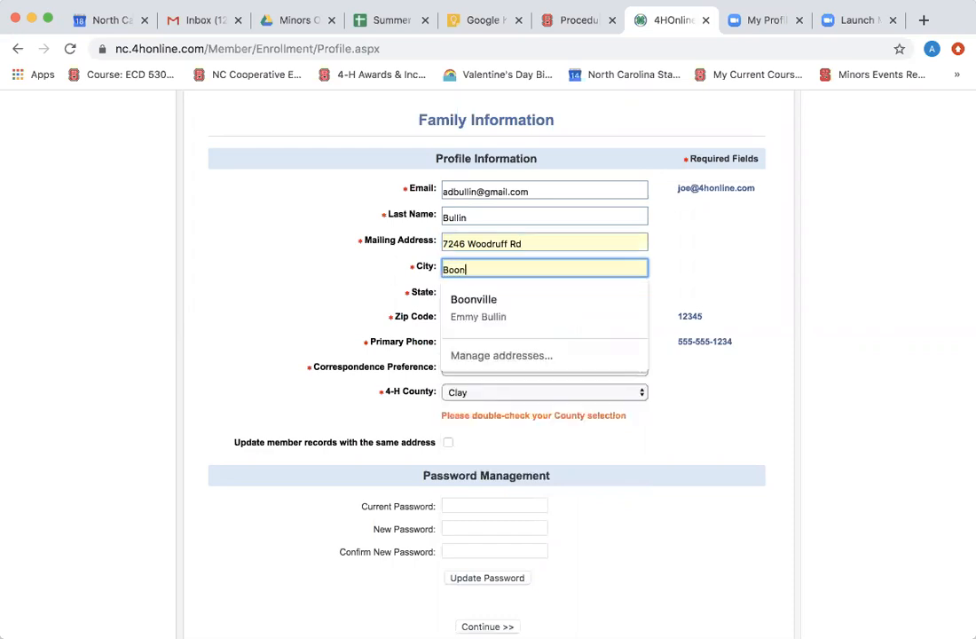
text(ville)
click(640, 296)
click(497, 318)
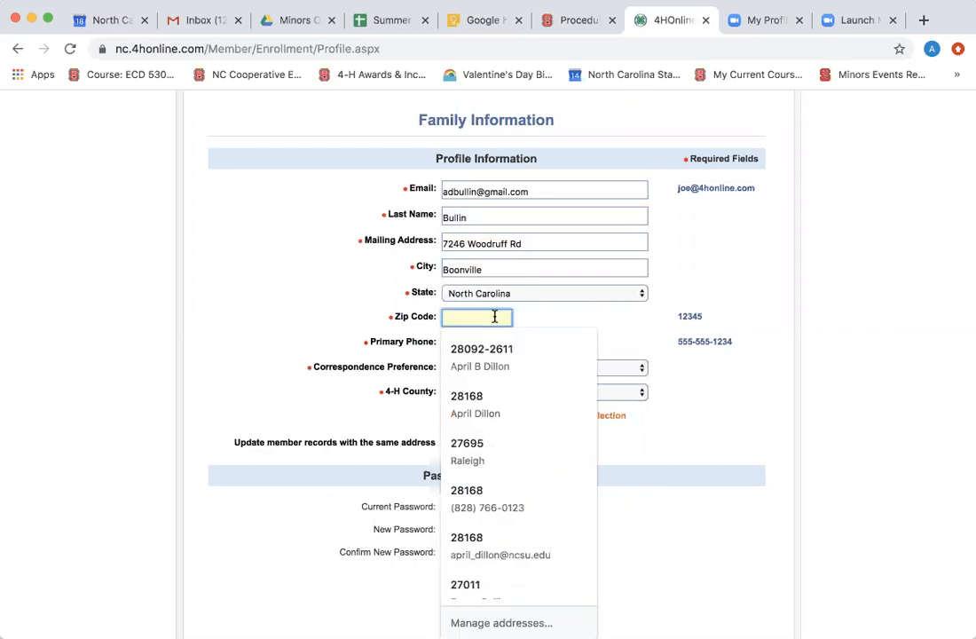
text(27011)
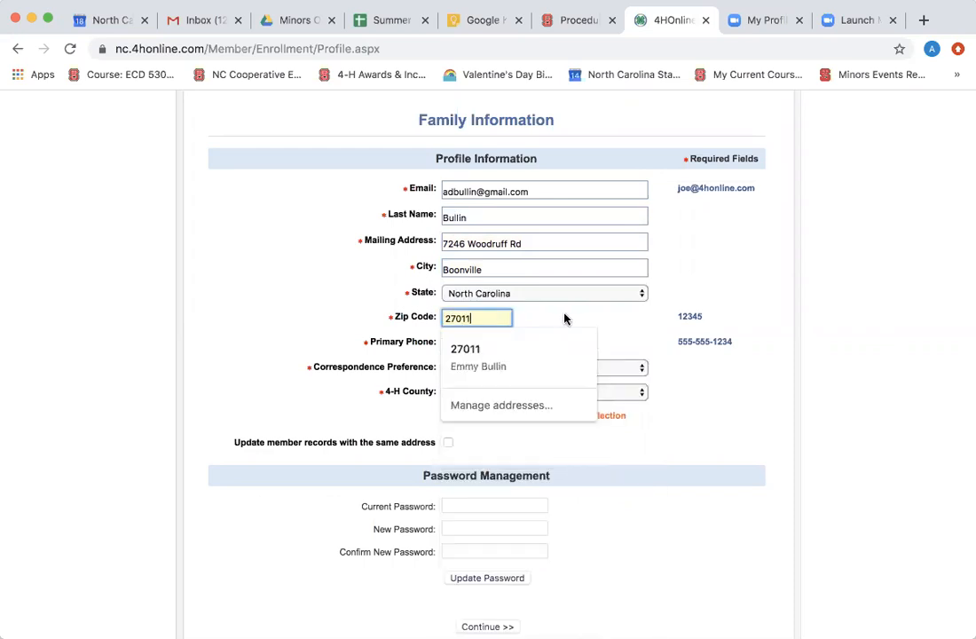
click(577, 320)
Enter the primary phone, keep Mail, apply the address to member records, and continue.
click(497, 342)
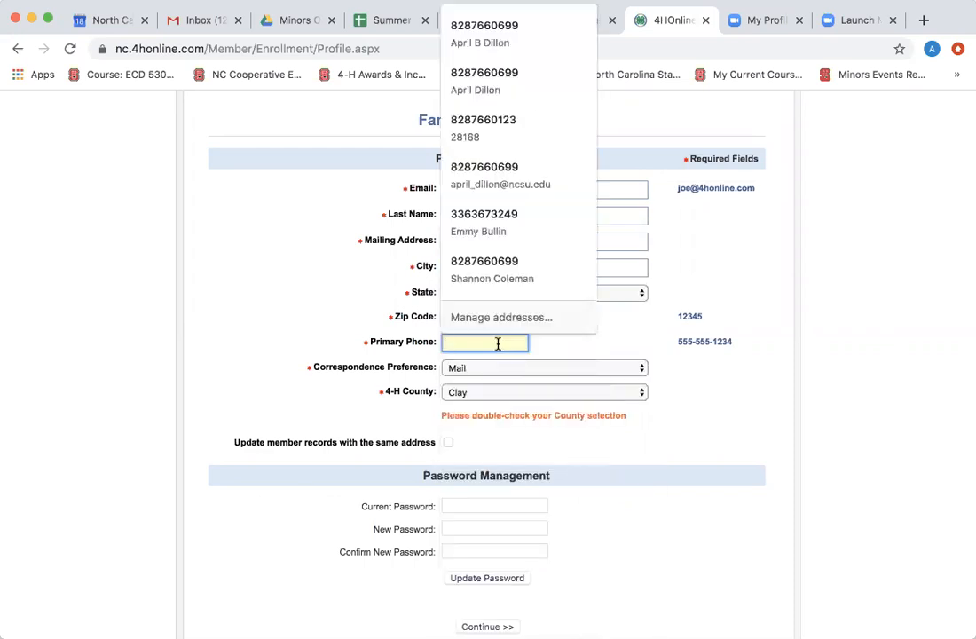
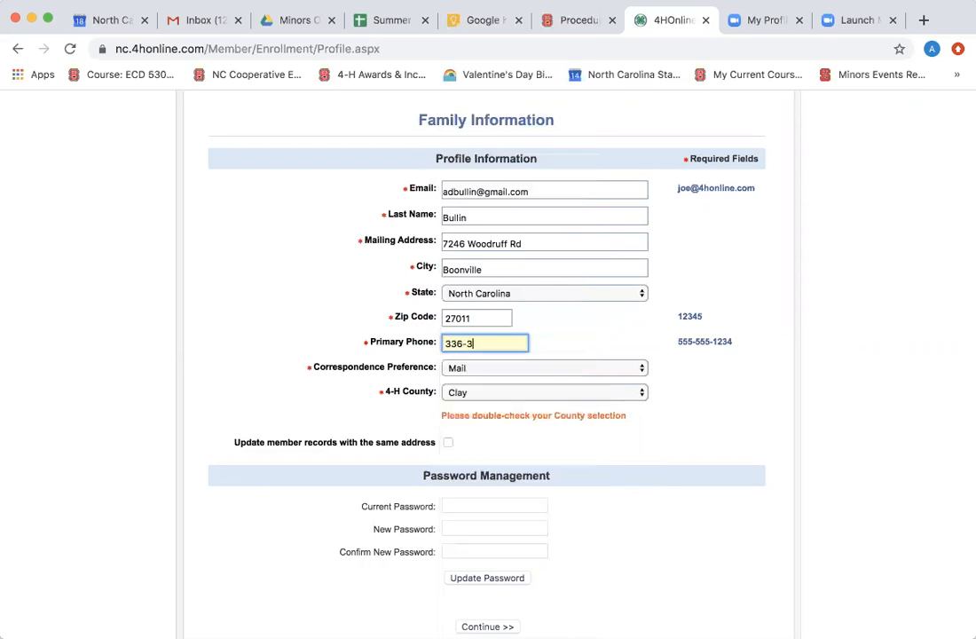
click(521, 372)
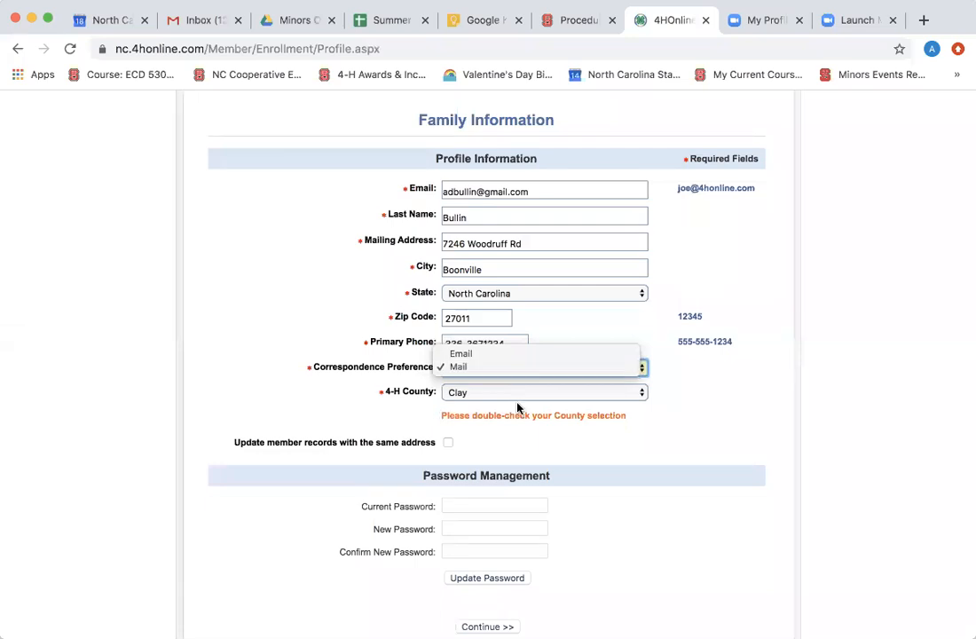
click(507, 439)
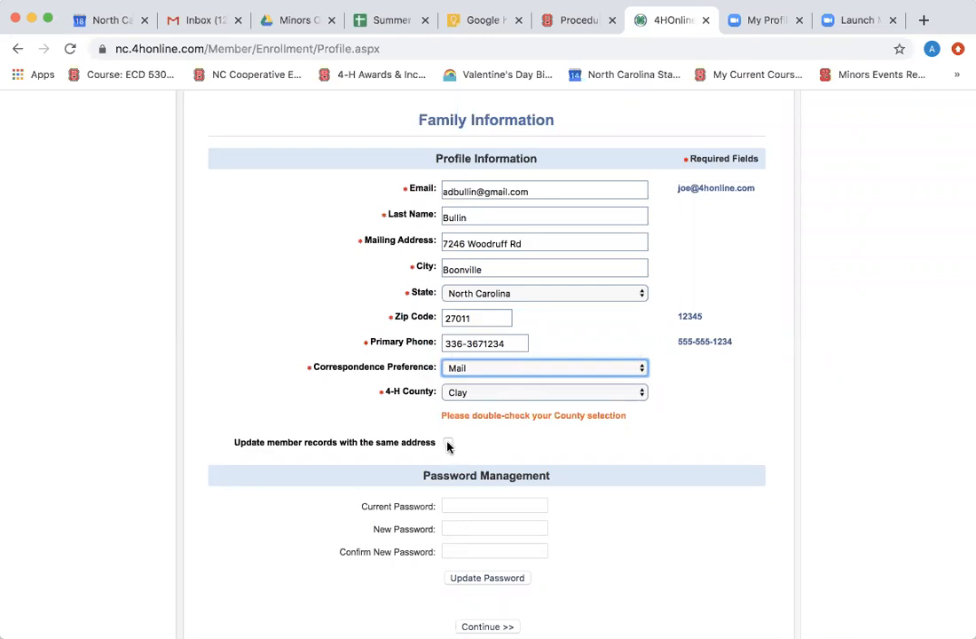
click(448, 444)
scroll(447, 445, down, 5)
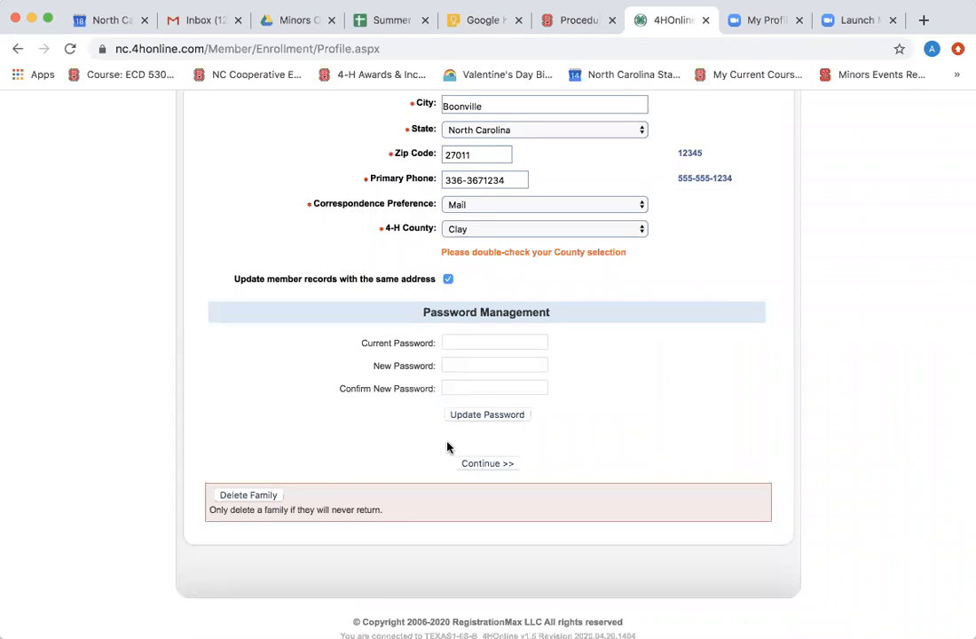
scroll(452, 443, down, 1)
click(482, 435)
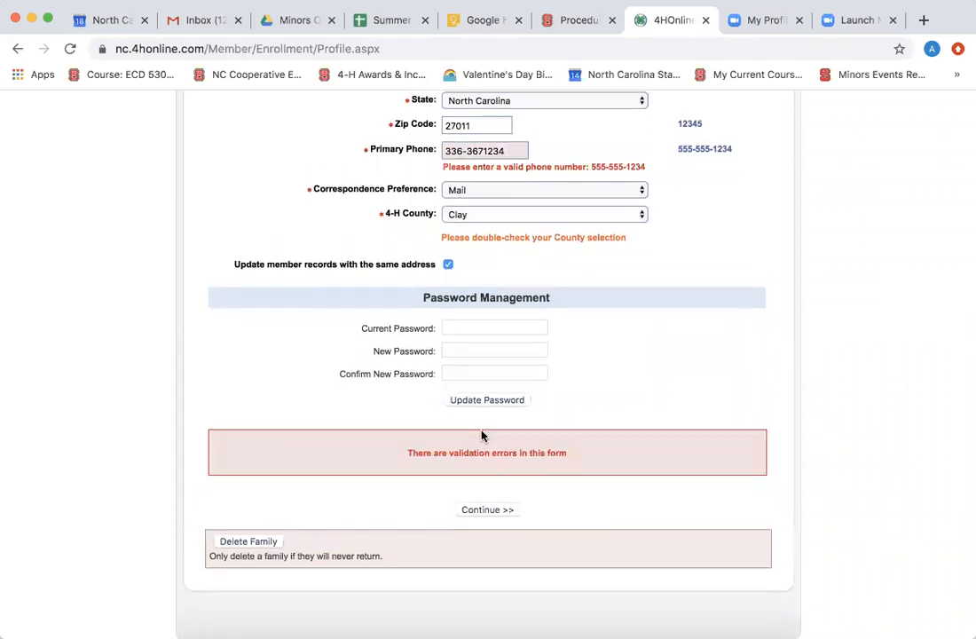
click(481, 151)
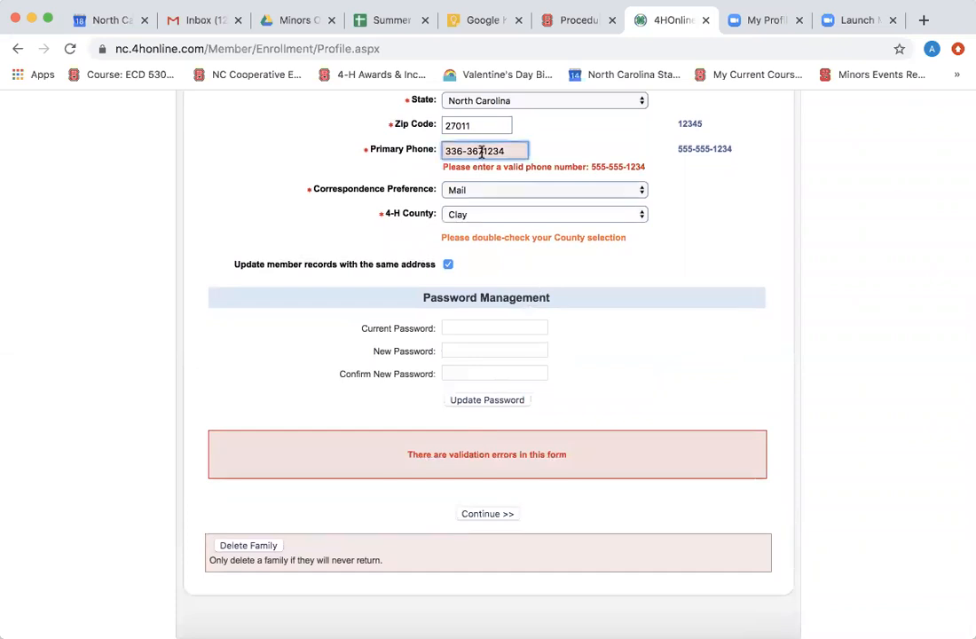
text(-)
click(557, 262)
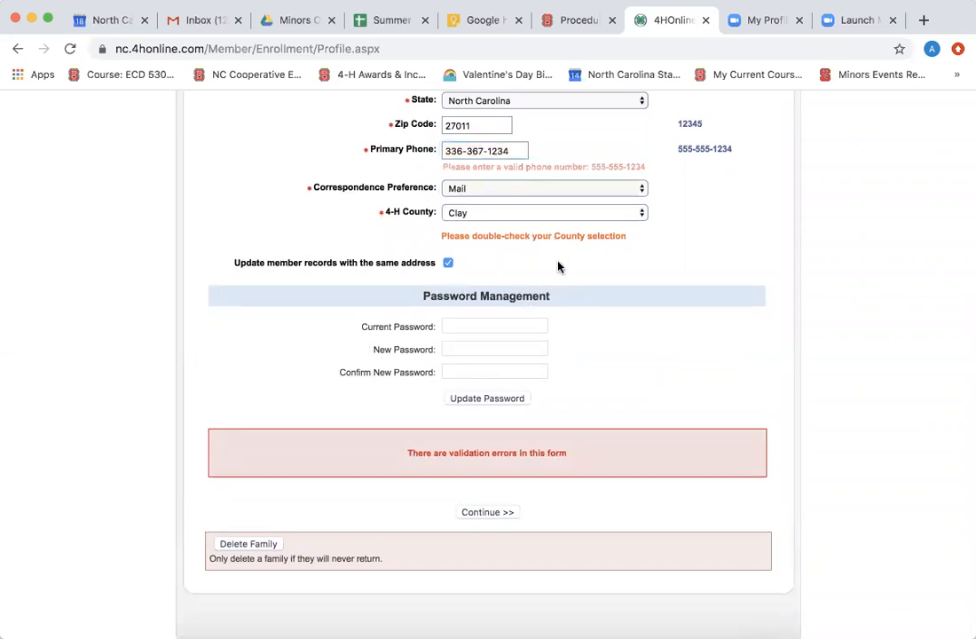
click(491, 499)
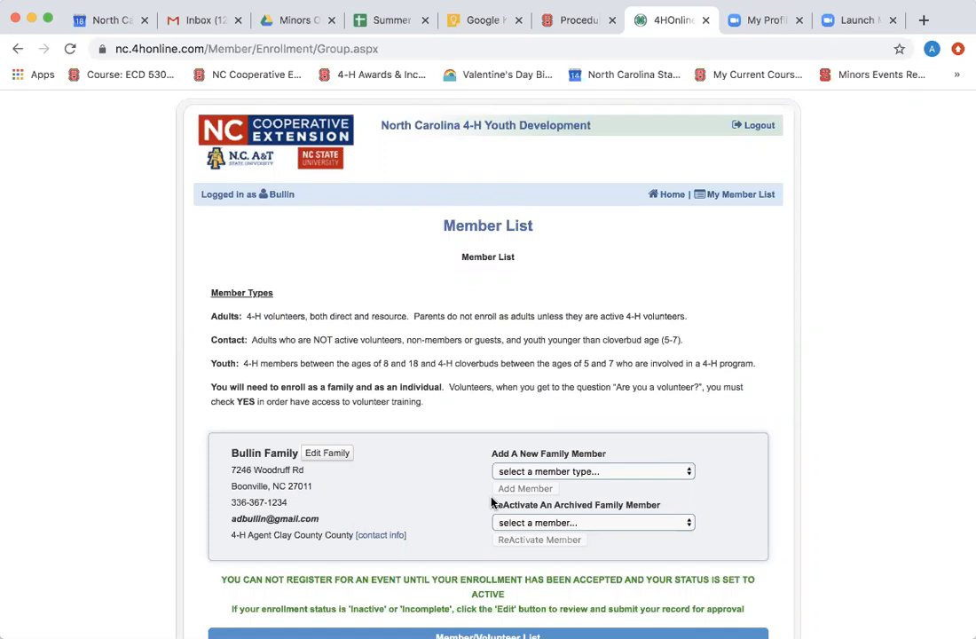
Scroll down the Member List page to the Add A New Family Member box and empty Member/Volunteer List.
scroll(492, 502, down, 3)
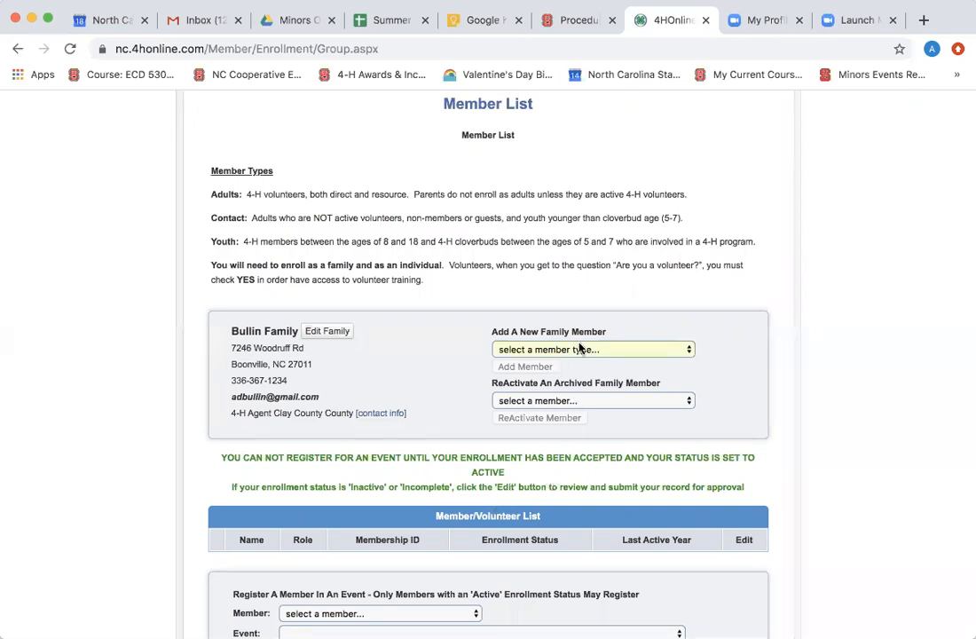
scroll(579, 349, down, 1)
scroll(579, 349, down, 1)
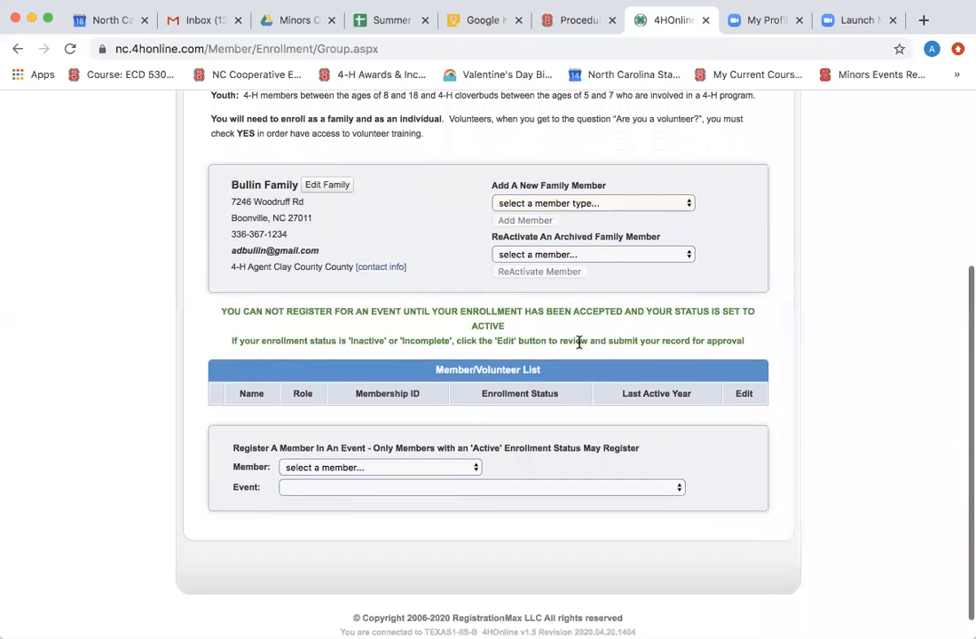
Add a new family member with member type Youth.
click(677, 207)
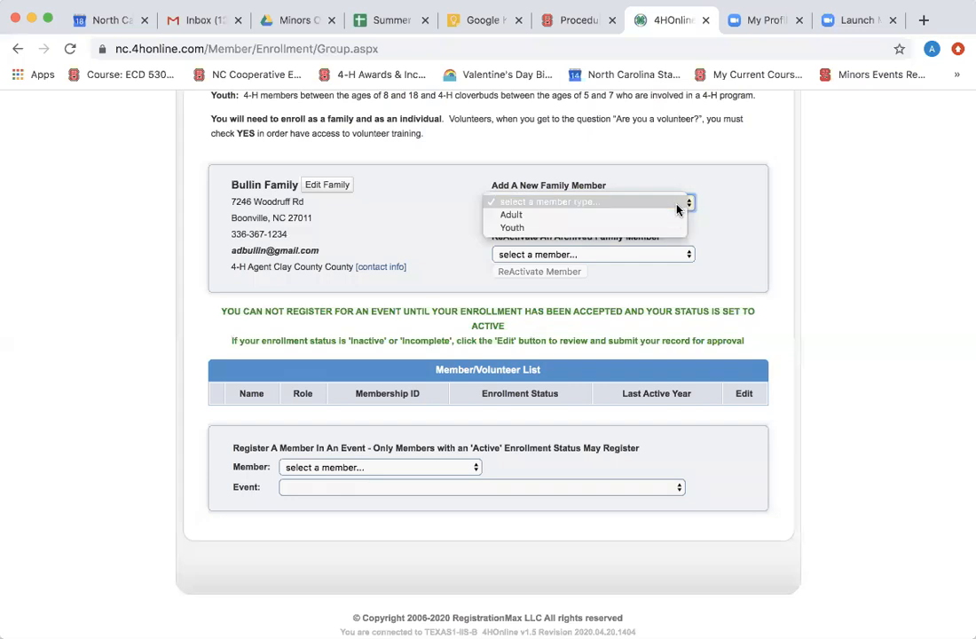
click(677, 229)
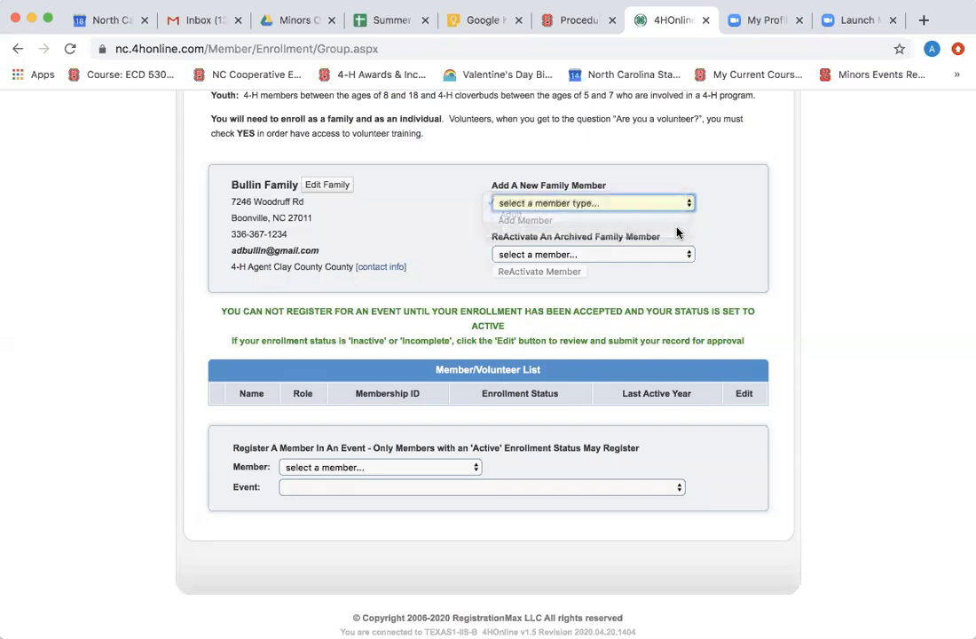
scroll(609, 306, down, 1)
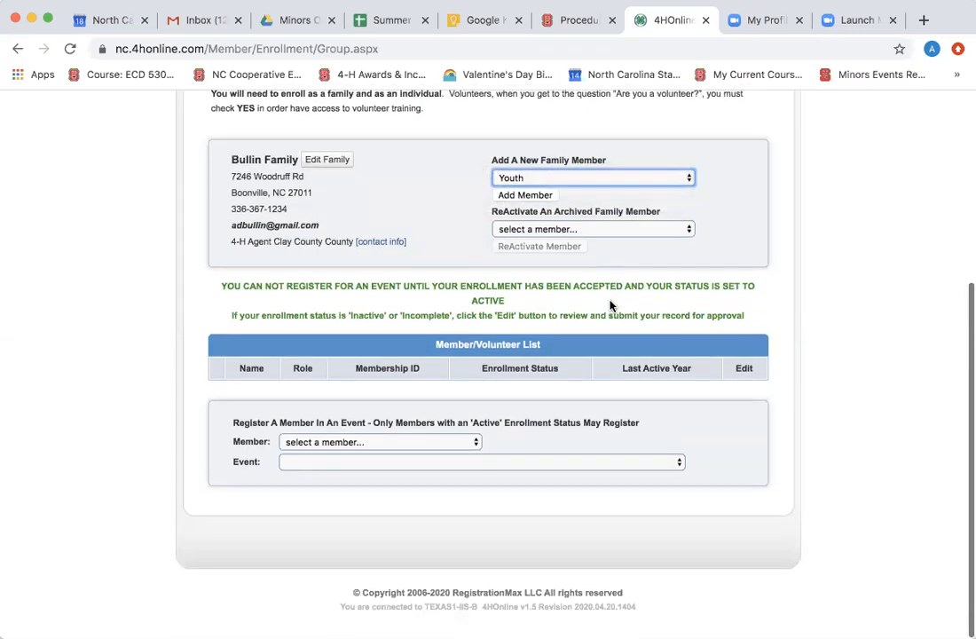
click(541, 196)
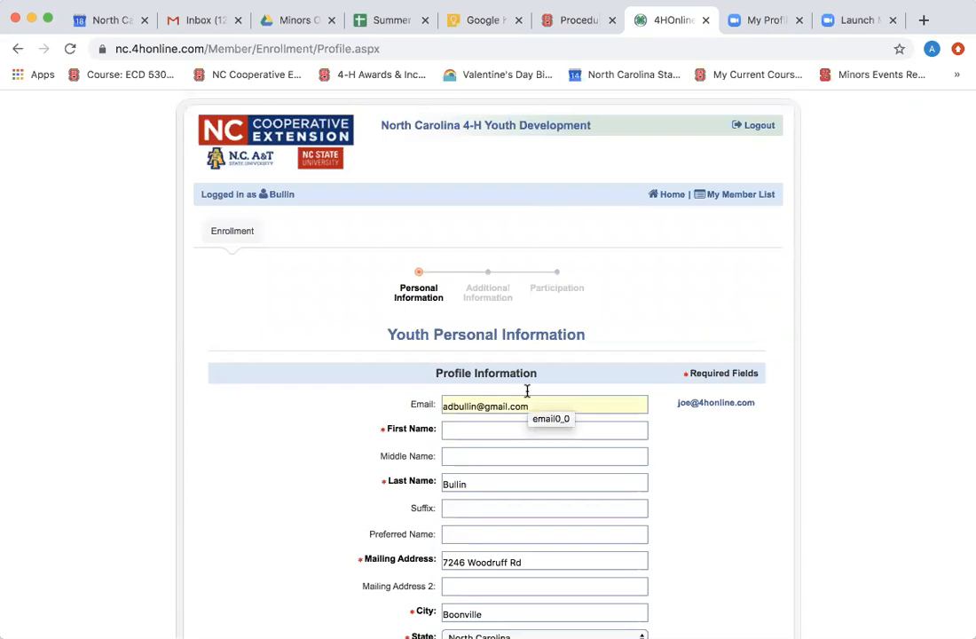
Enter the youth's first name and middle initial, keeping the prefilled last name.
click(529, 429)
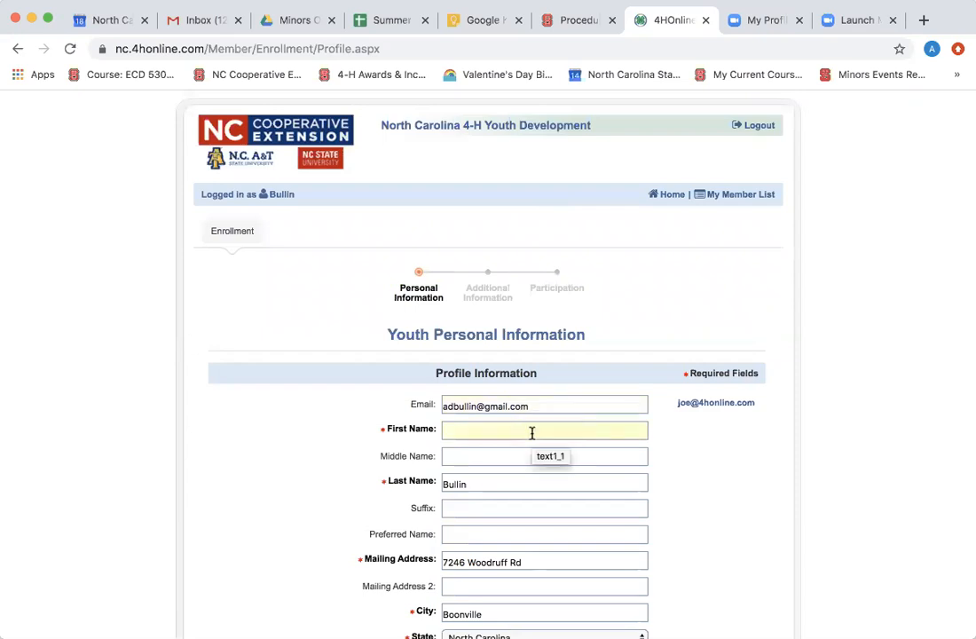
scroll(531, 433, down, 3)
scroll(531, 433, down, 3)
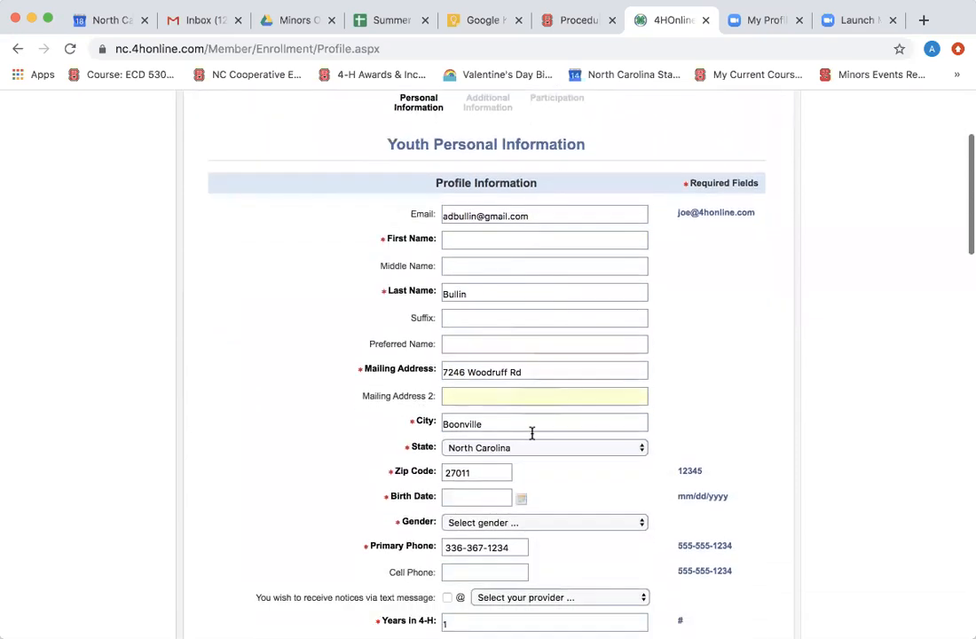
scroll(532, 435, down, 1)
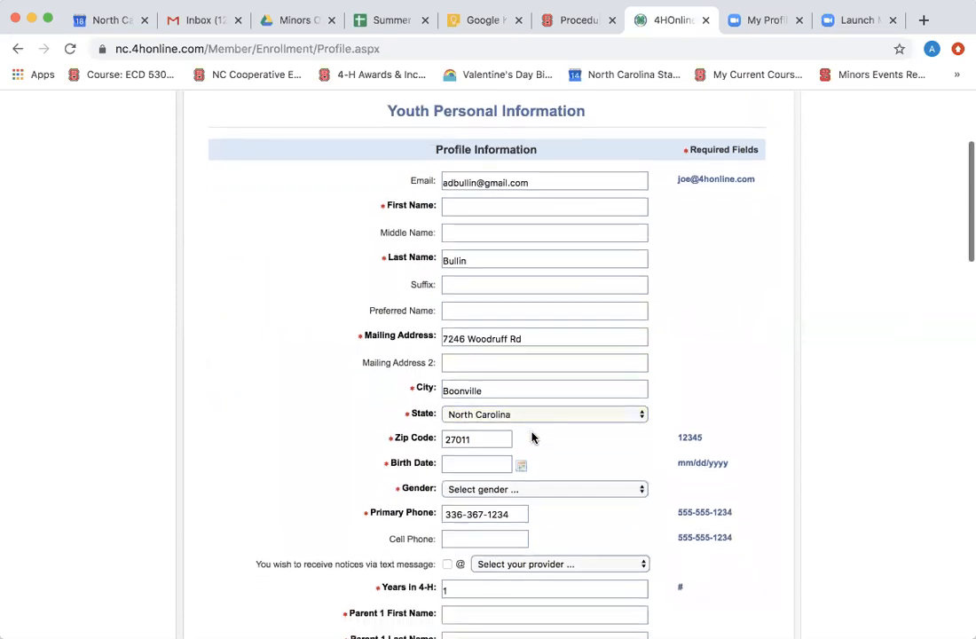
click(471, 206)
text(Lisa)
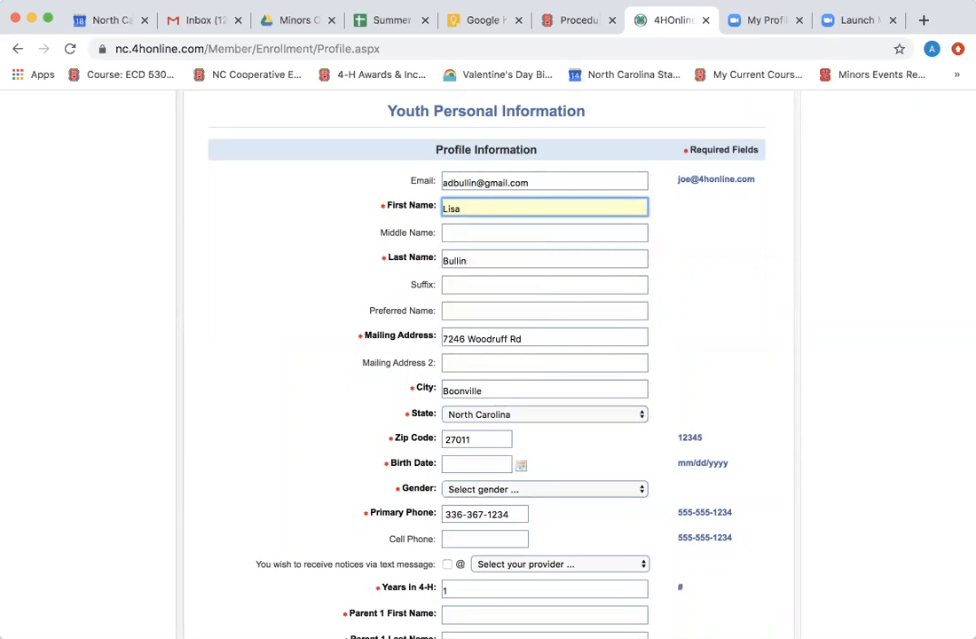
key(Tab)
text(R)
key(Tab)
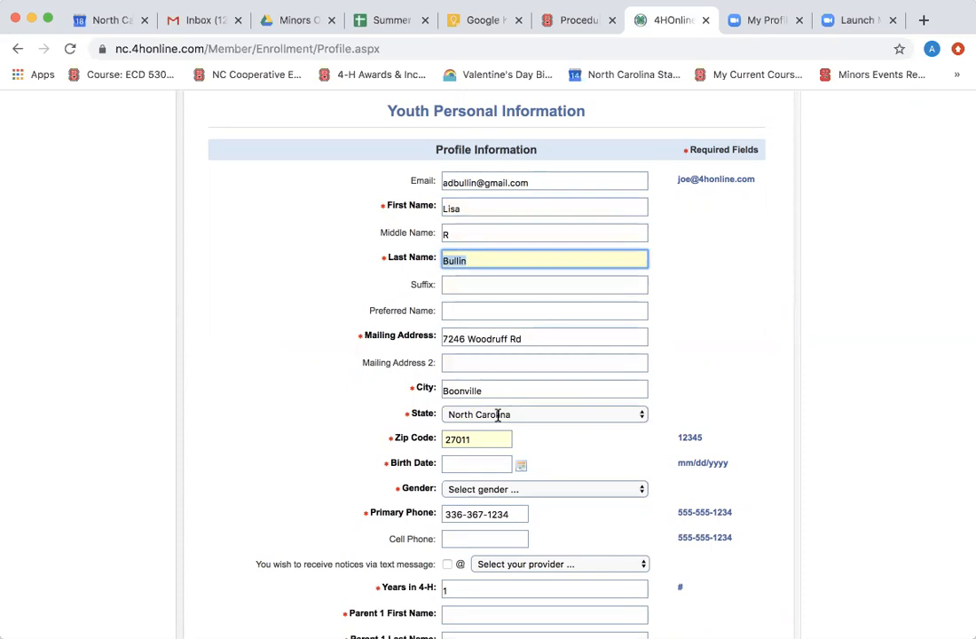
Enter Parent 1's first and last names.
scroll(499, 415, down, 2)
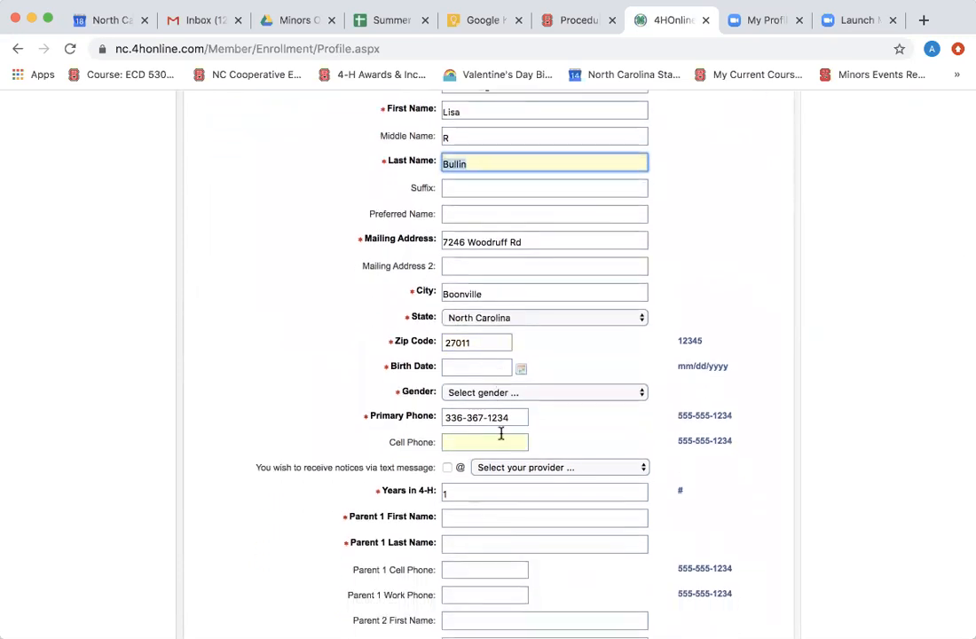
scroll(501, 433, down, 3)
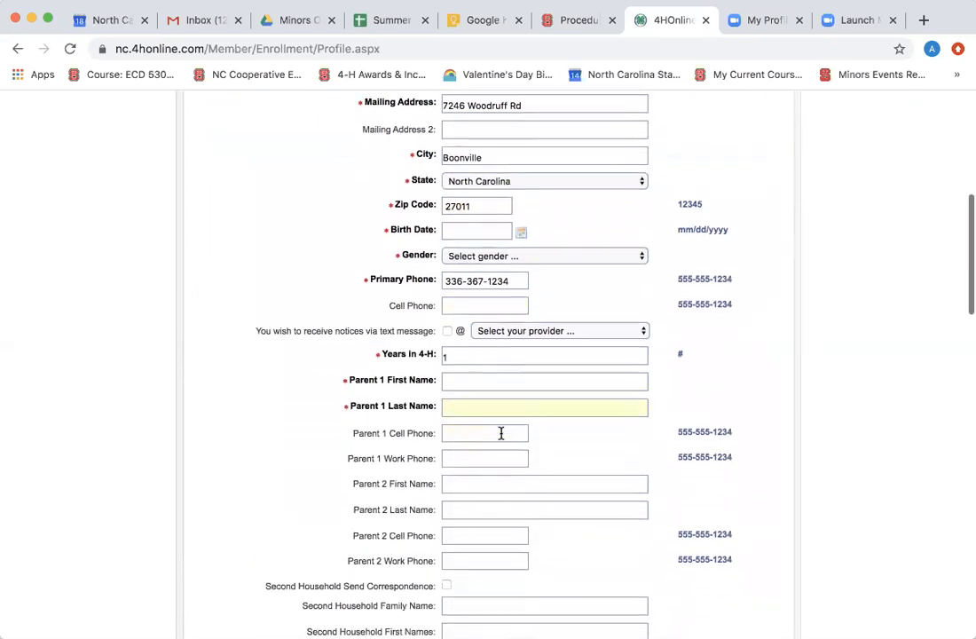
click(486, 379)
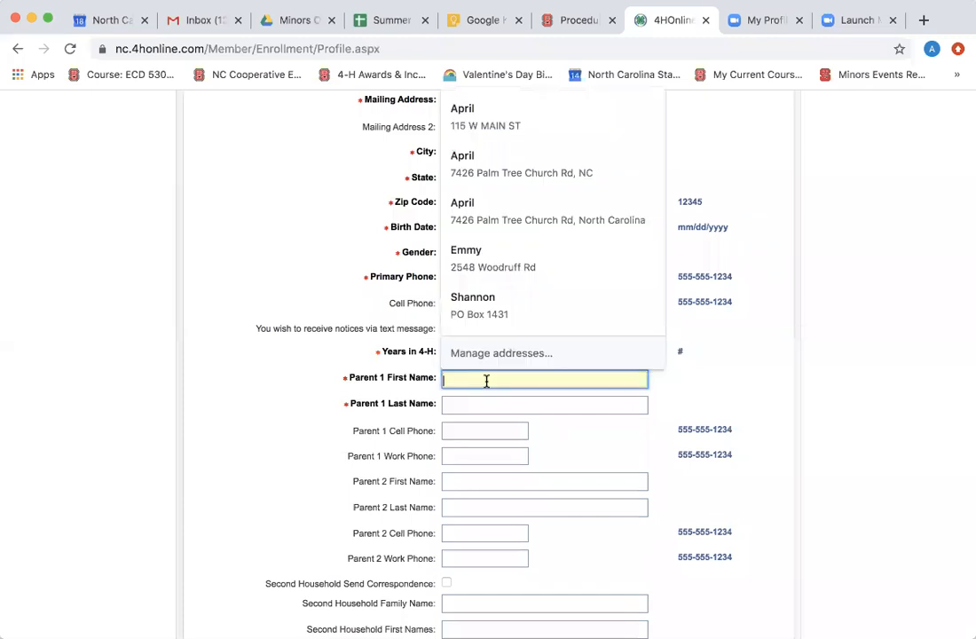
key(Tab)
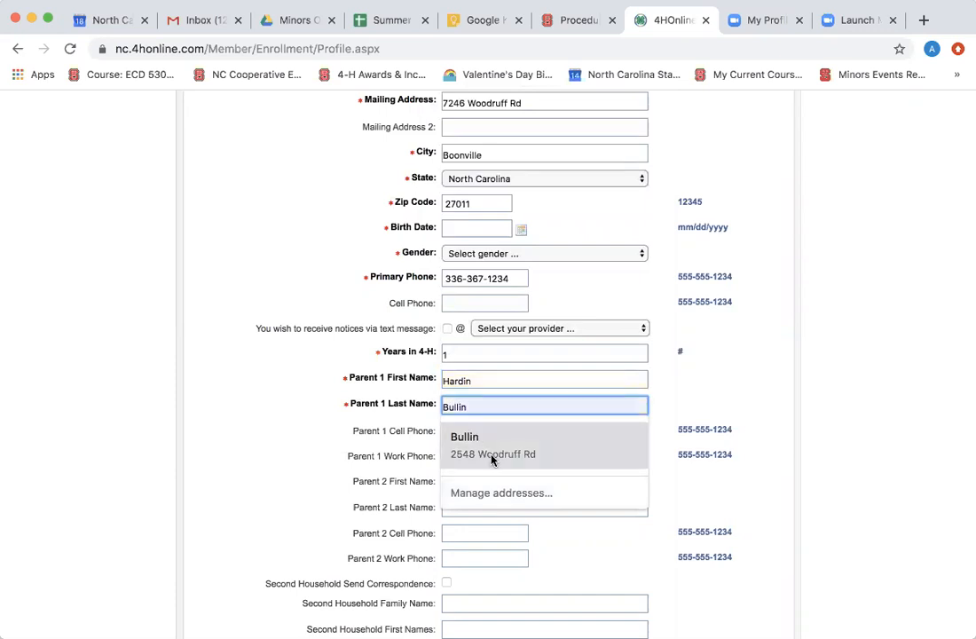
click(632, 559)
scroll(632, 560, down, 3)
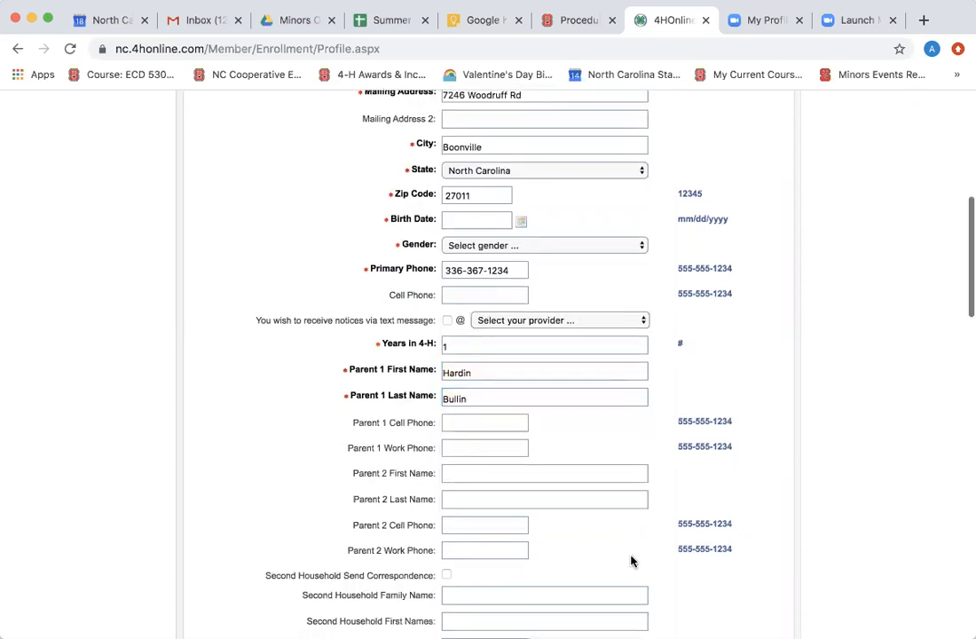
scroll(632, 560, down, 5)
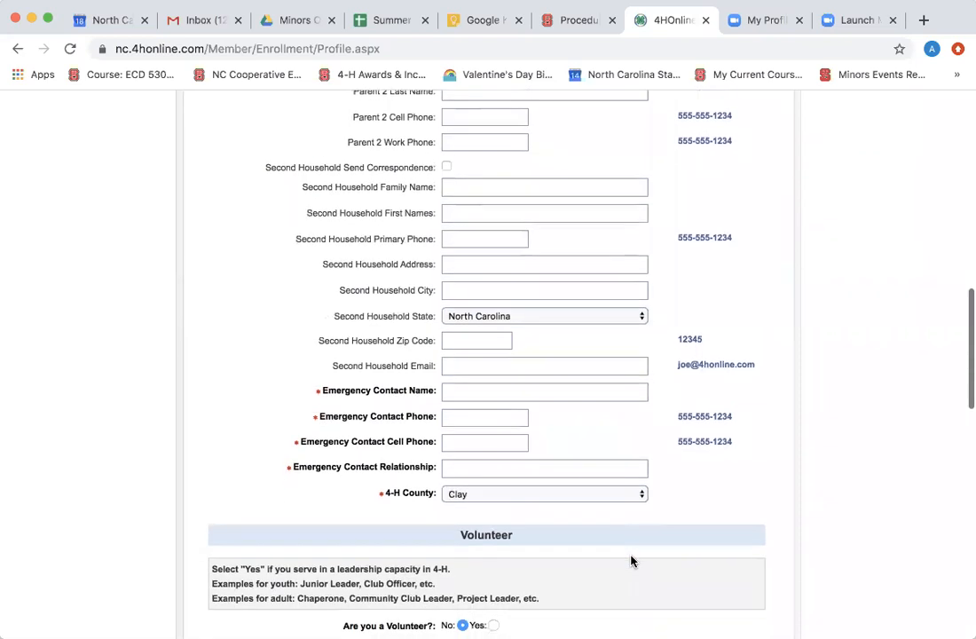
Enter the emergency contact's name and phone number.
click(553, 392)
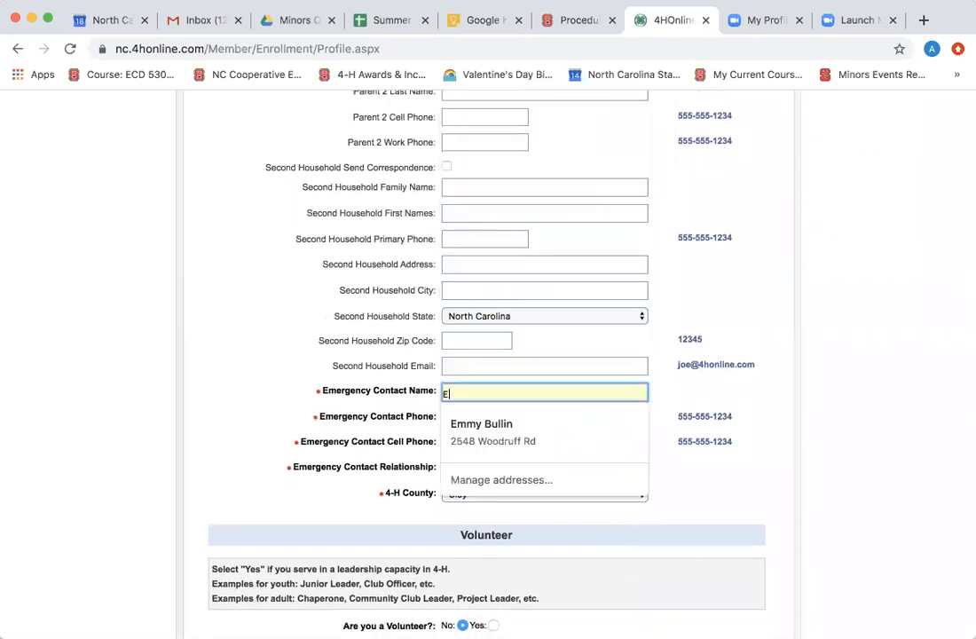
click(399, 398)
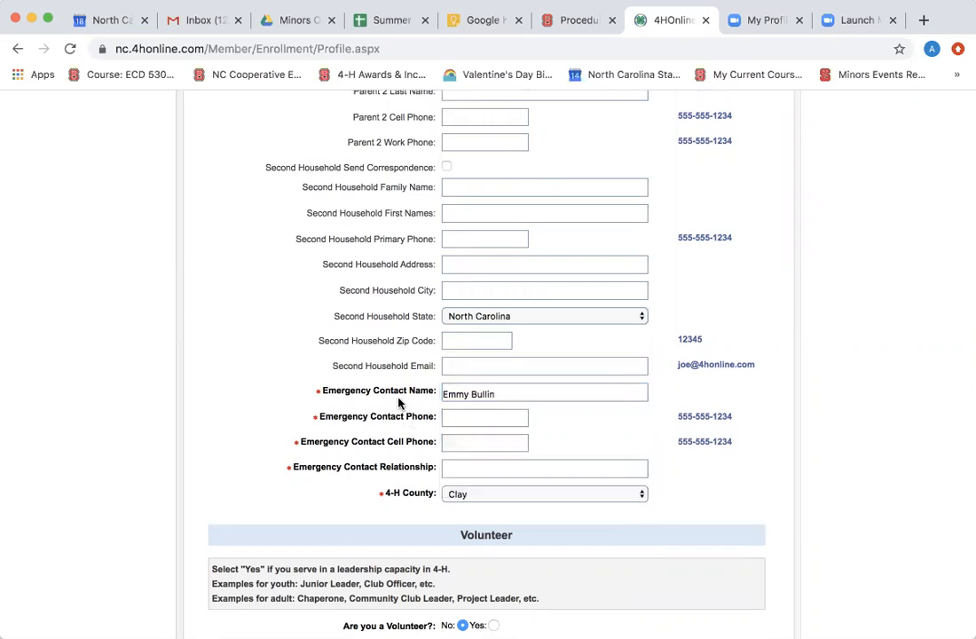
click(456, 418)
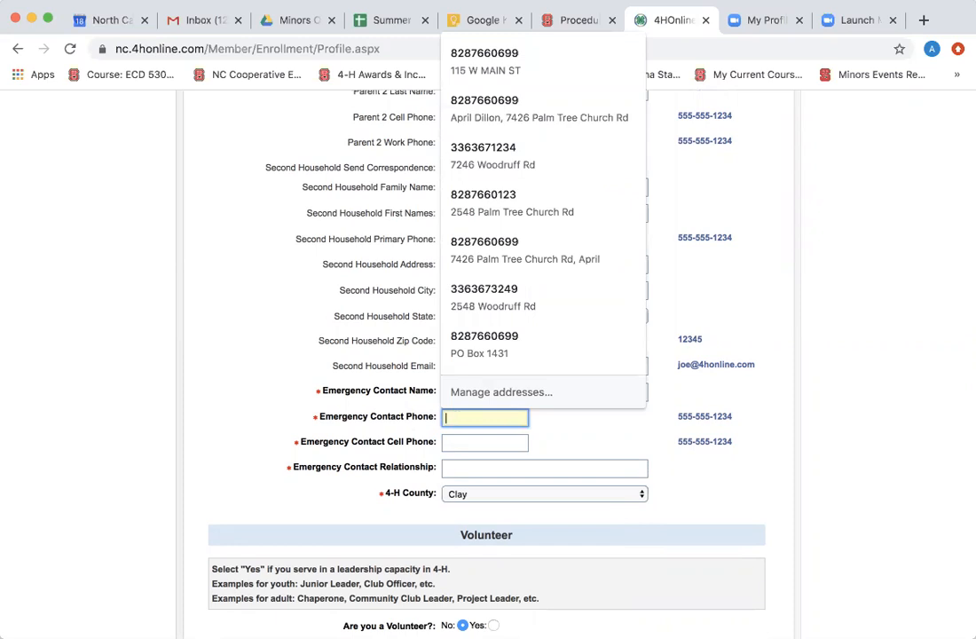
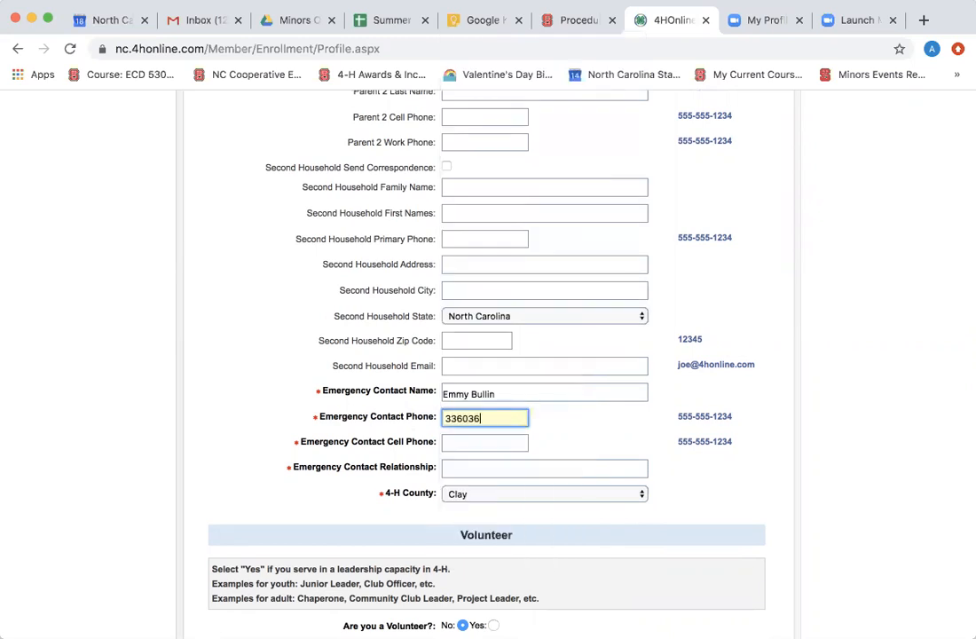
Add the emergency contact's cell phone and relationship 'mother', keeping Clay as 4-H County.
click(461, 445)
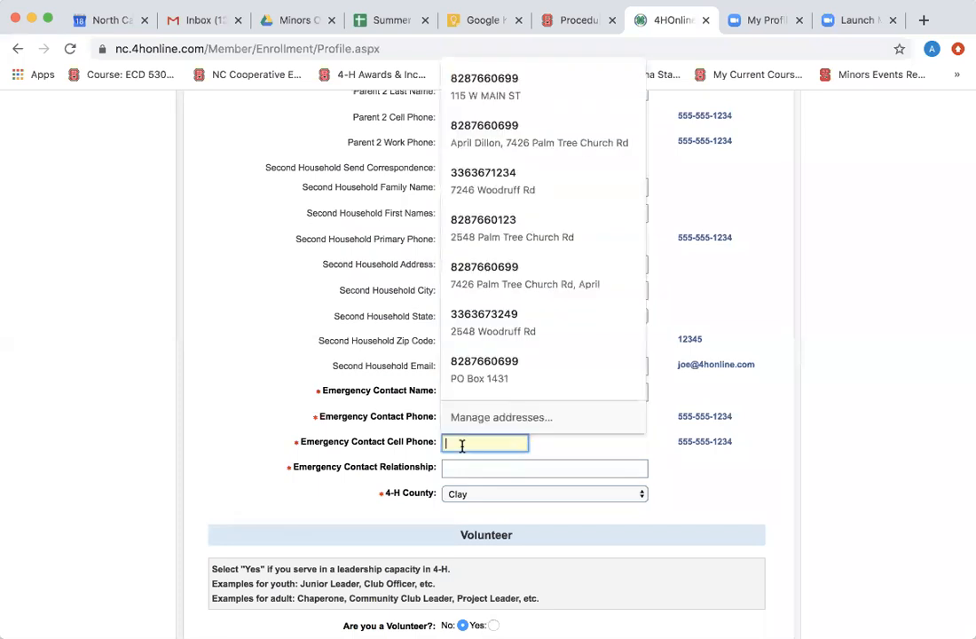
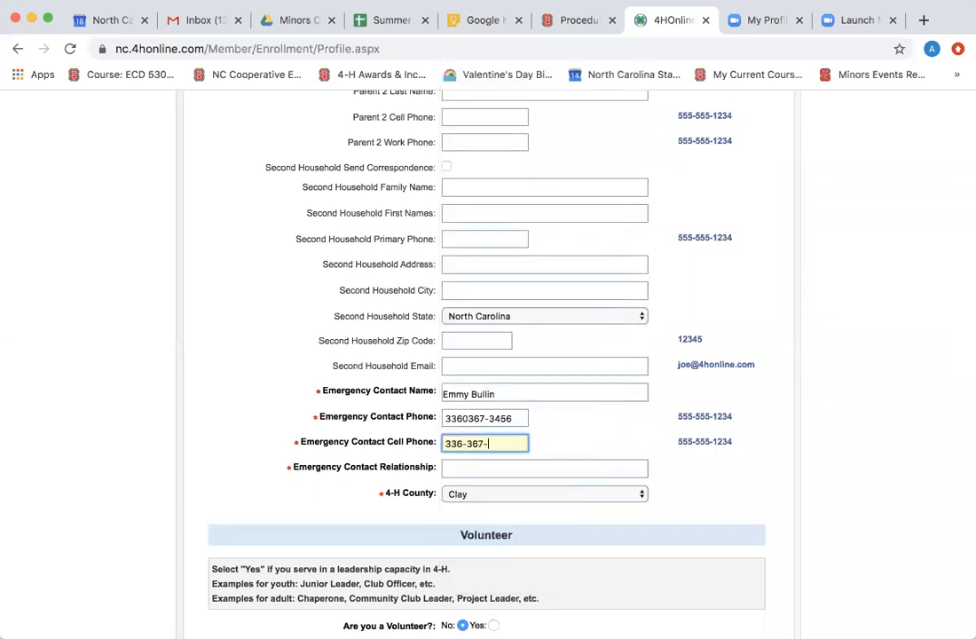
click(462, 468)
text(mother)
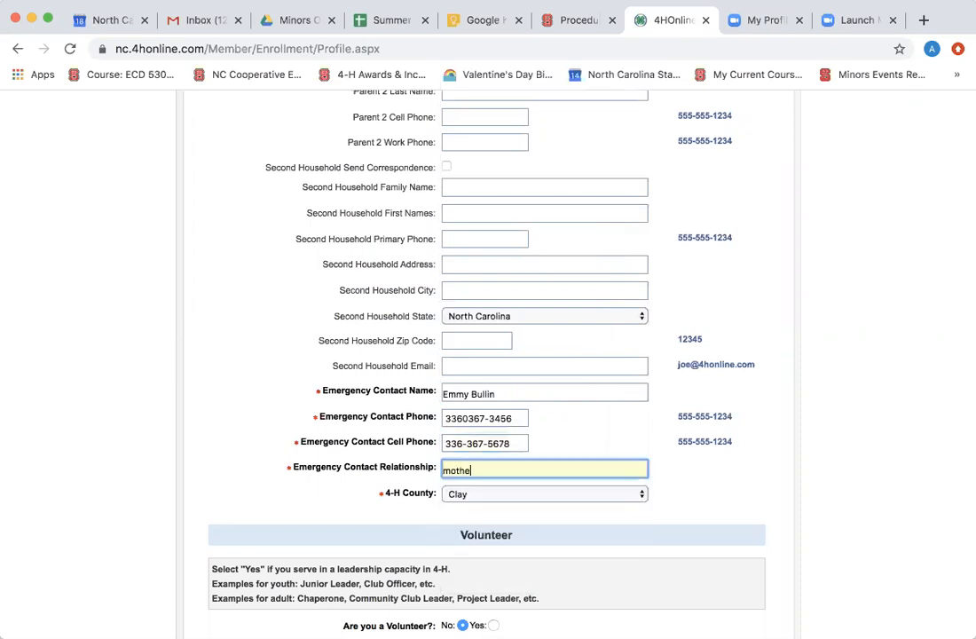
click(493, 497)
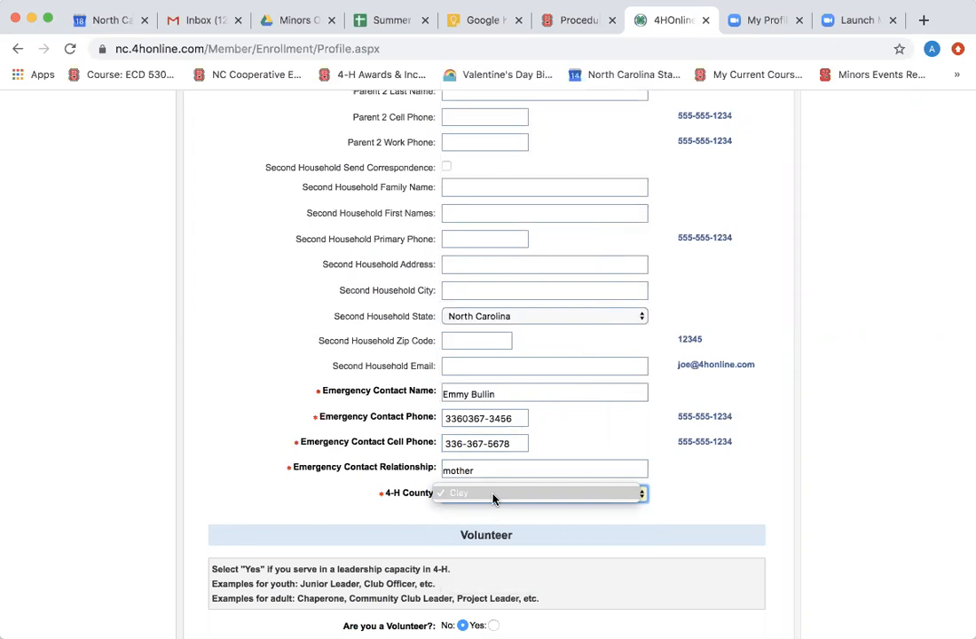
click(701, 489)
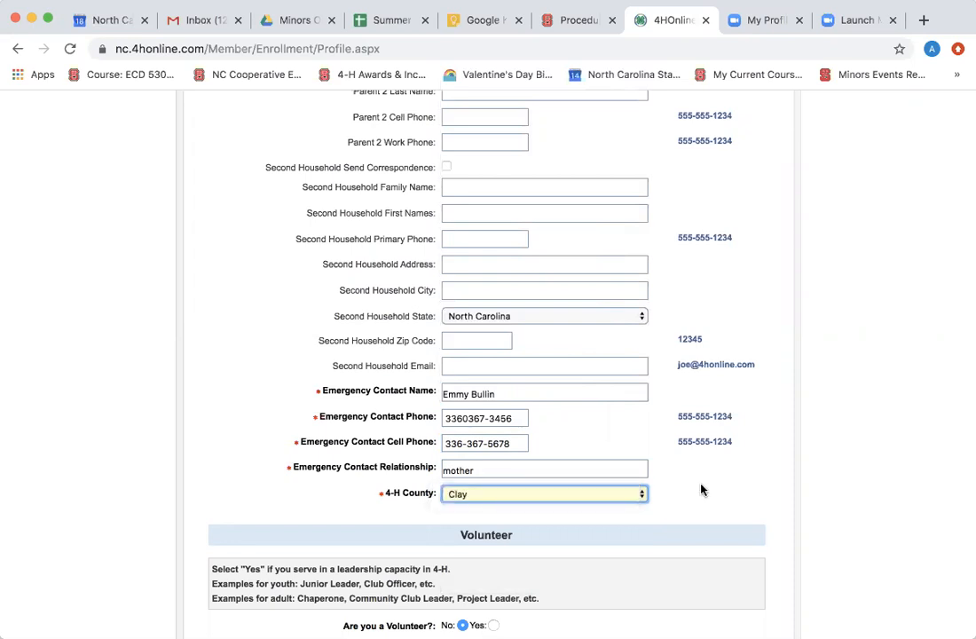
scroll(700, 489, down, 4)
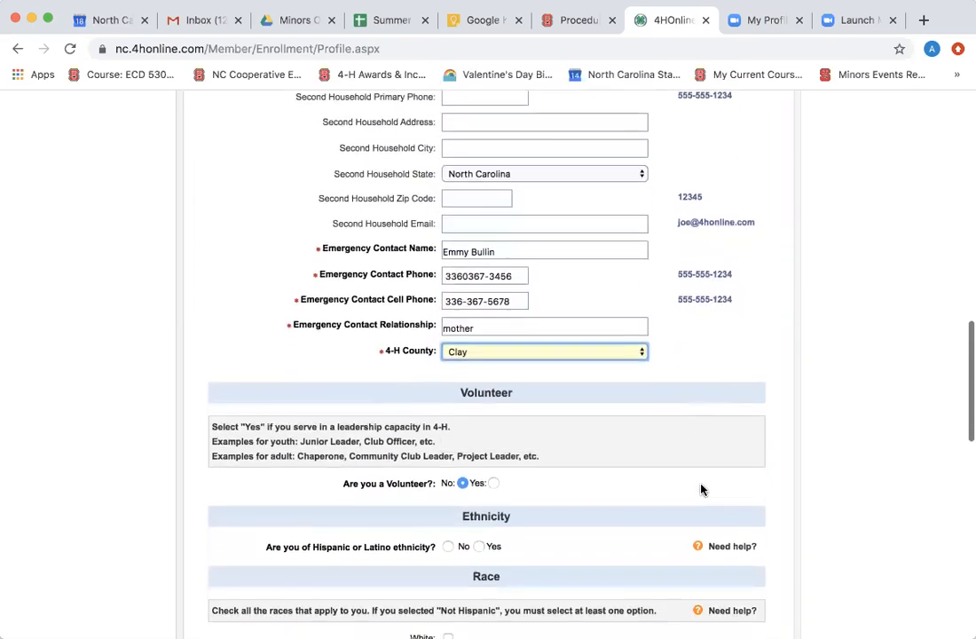
Answer No to Hispanic or Latino ethnicity and mark the youth's race as White.
scroll(701, 489, down, 3)
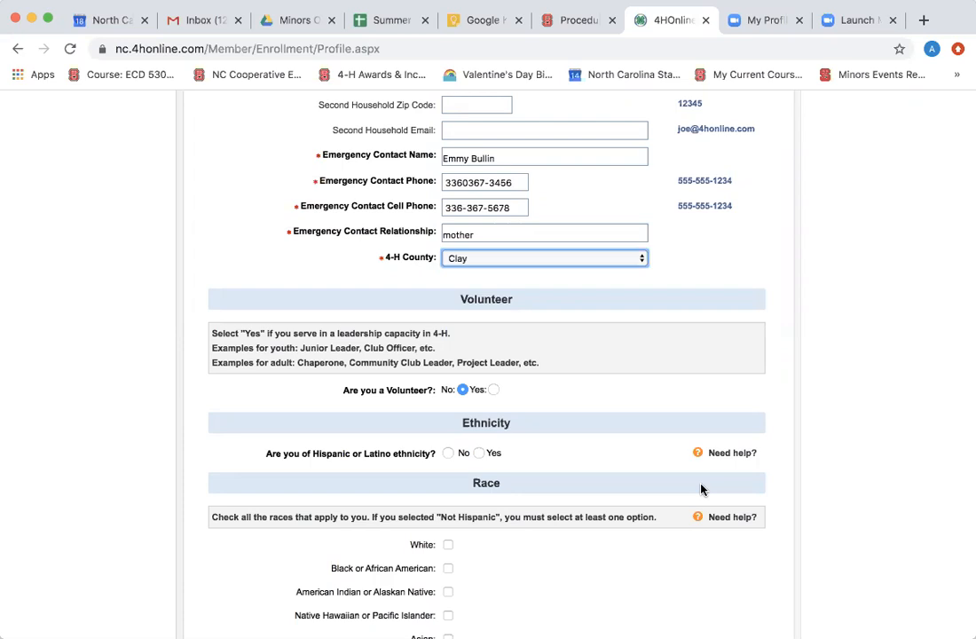
scroll(701, 489, down, 5)
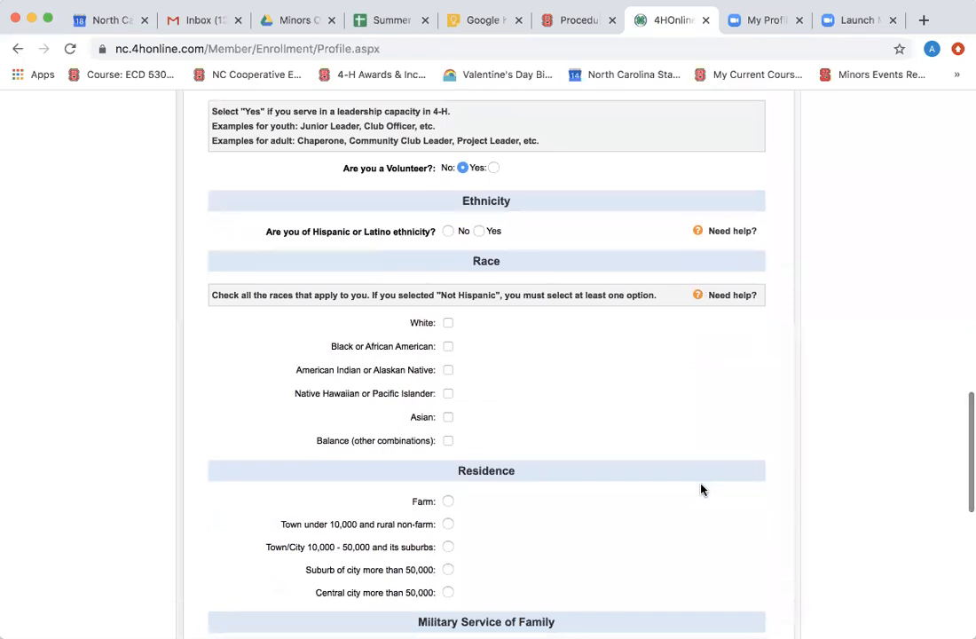
scroll(700, 489, down, 1)
click(448, 193)
click(448, 286)
Set residence to Town under 10,000 and rural non-farm, with no family member in the military.
scroll(450, 283, down, 2)
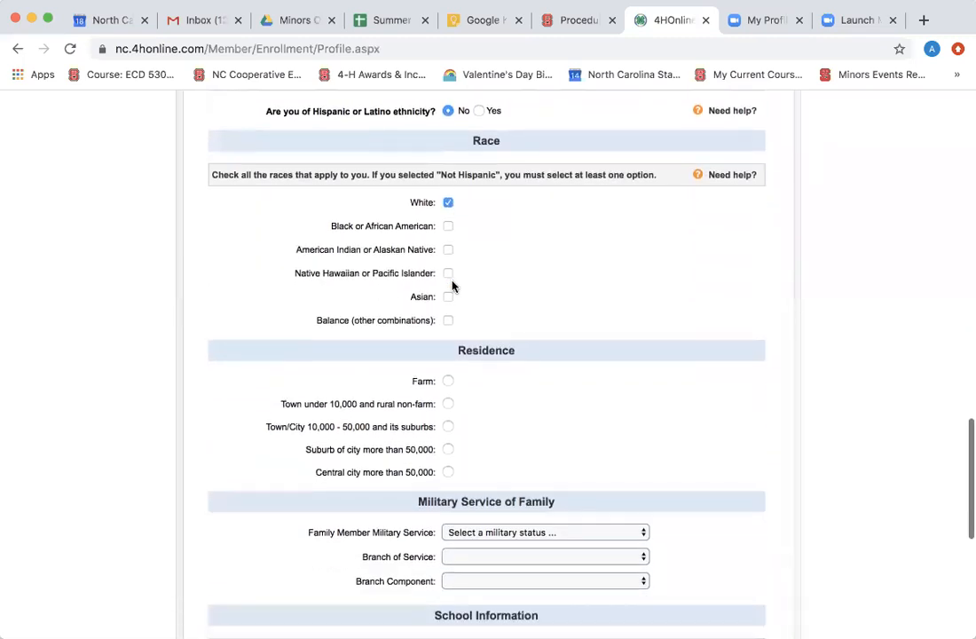
click(448, 404)
scroll(447, 401, down, 3)
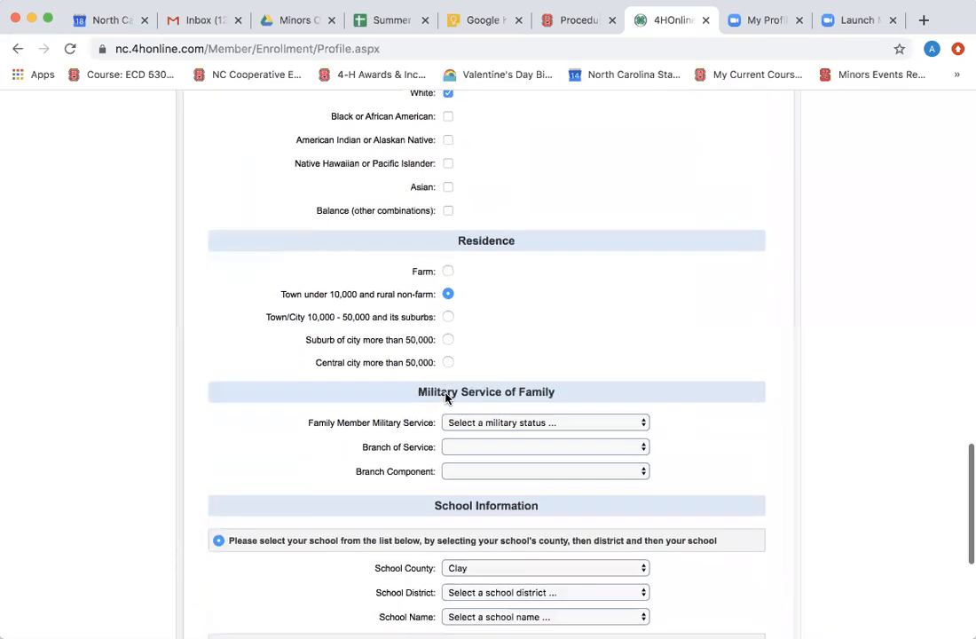
click(467, 424)
click(467, 435)
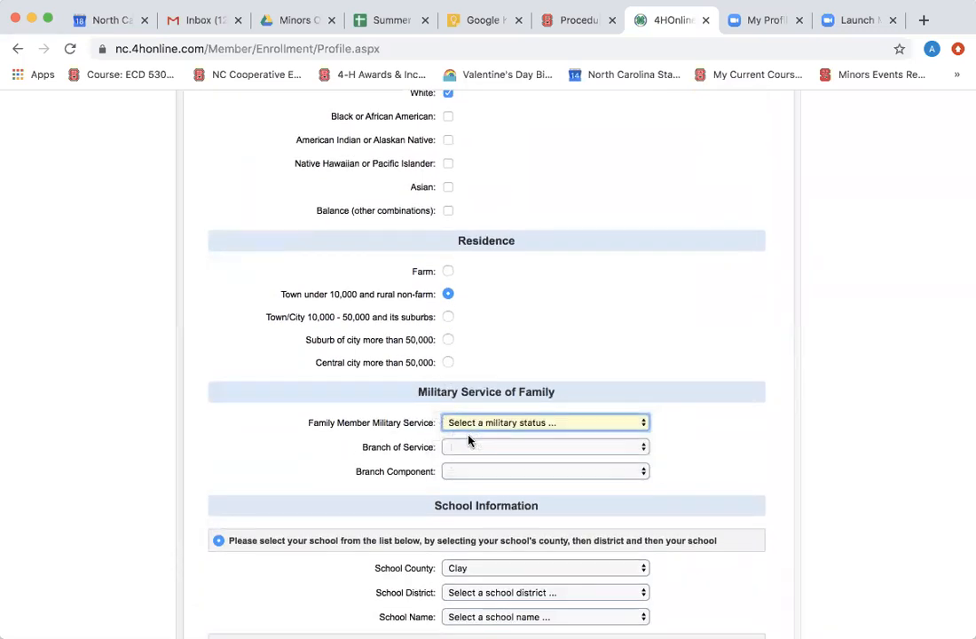
scroll(792, 401, down, 5)
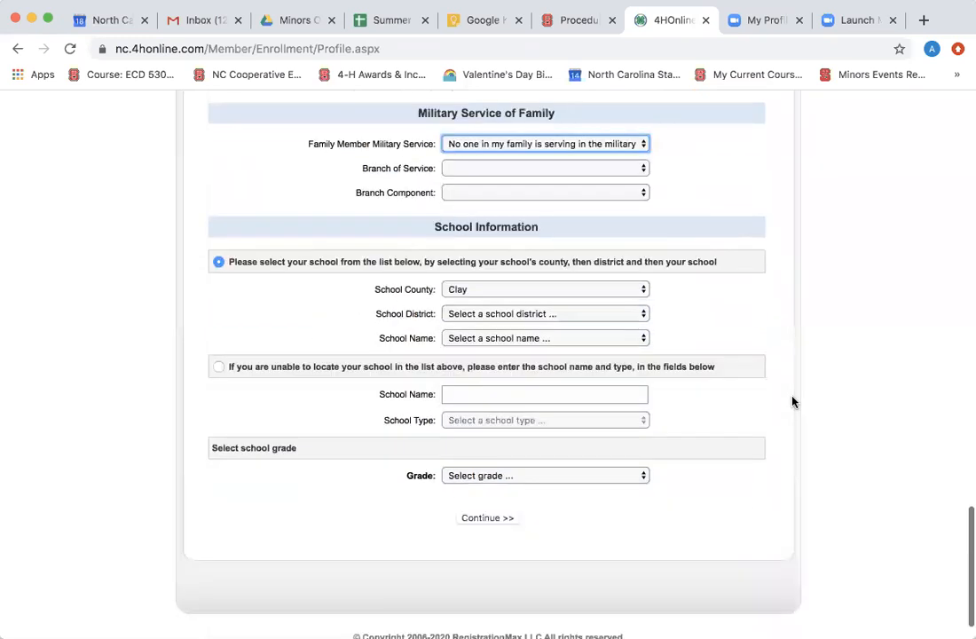
click(635, 271)
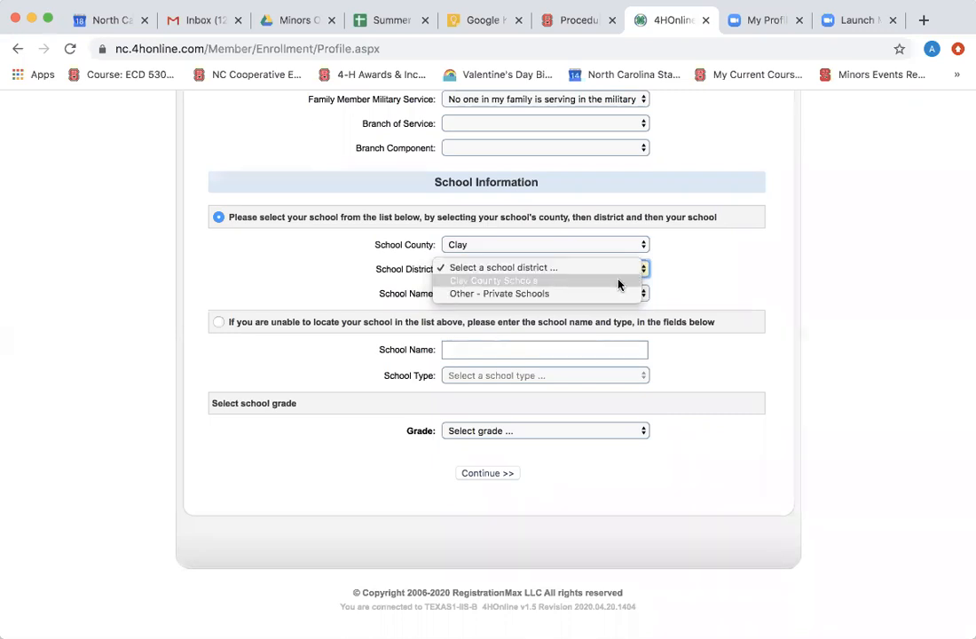
Choose Clay County Schools as school district and grade 7, then submit the profile page.
click(622, 282)
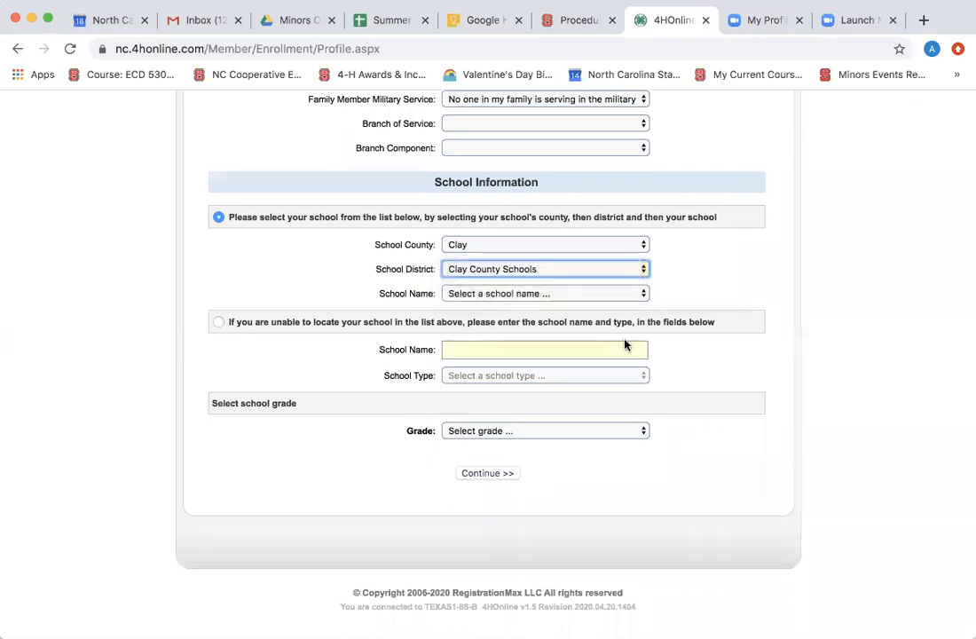
click(609, 433)
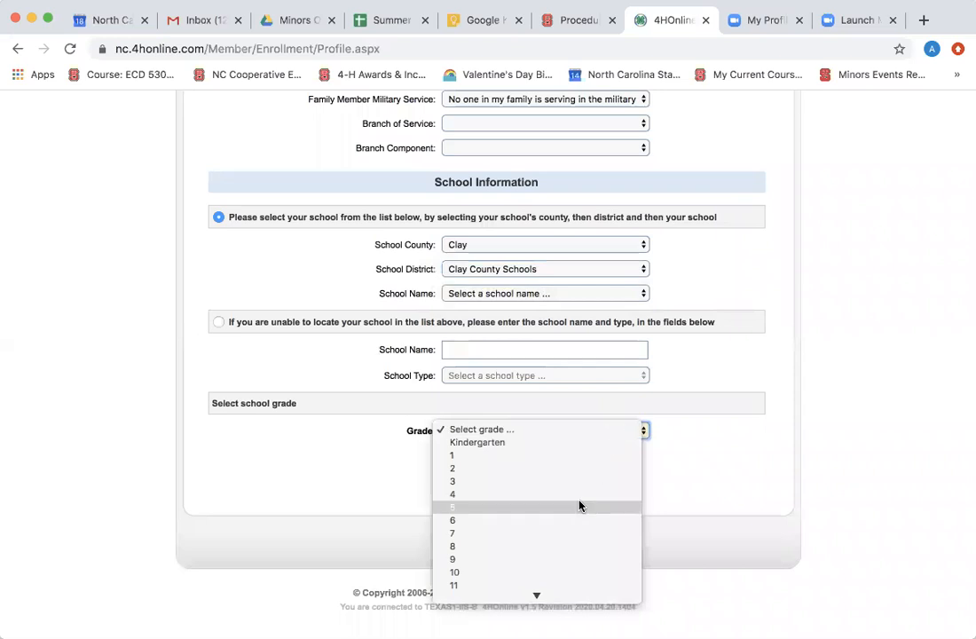
click(583, 534)
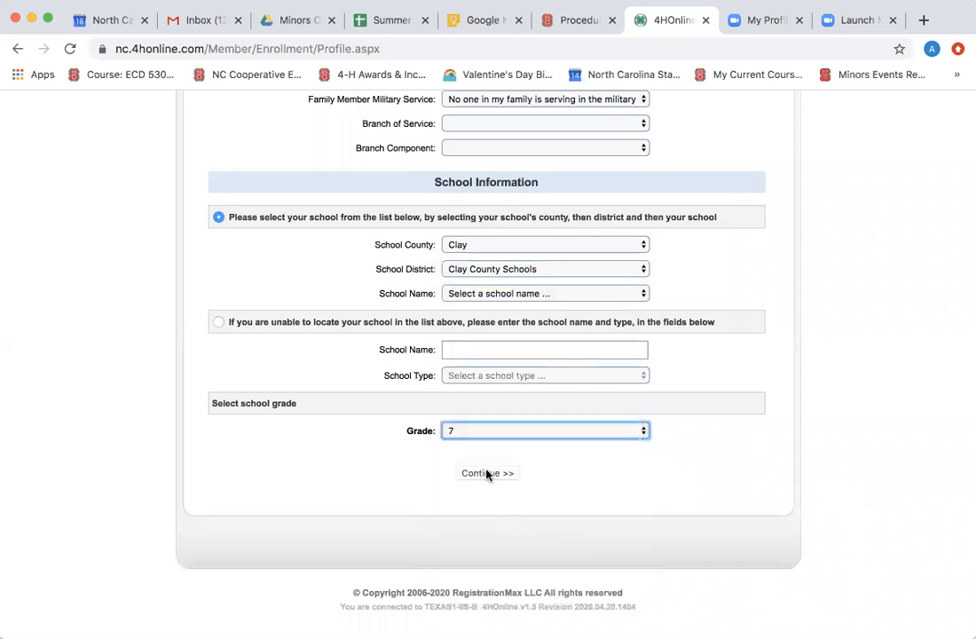
click(486, 473)
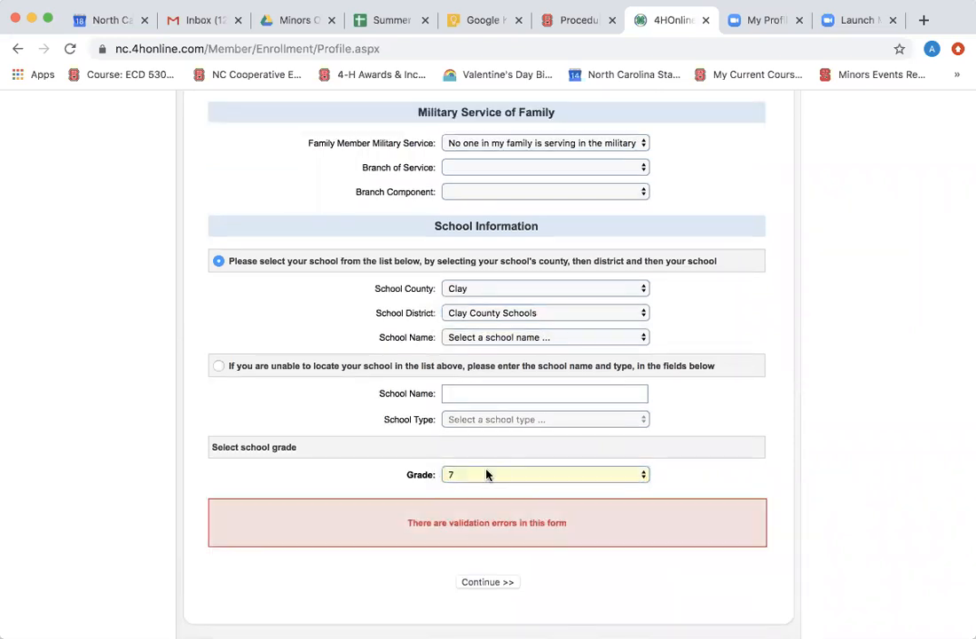
Correct the format of the emergency contact phone number.
scroll(486, 474, up, 10)
scroll(486, 475, up, 1)
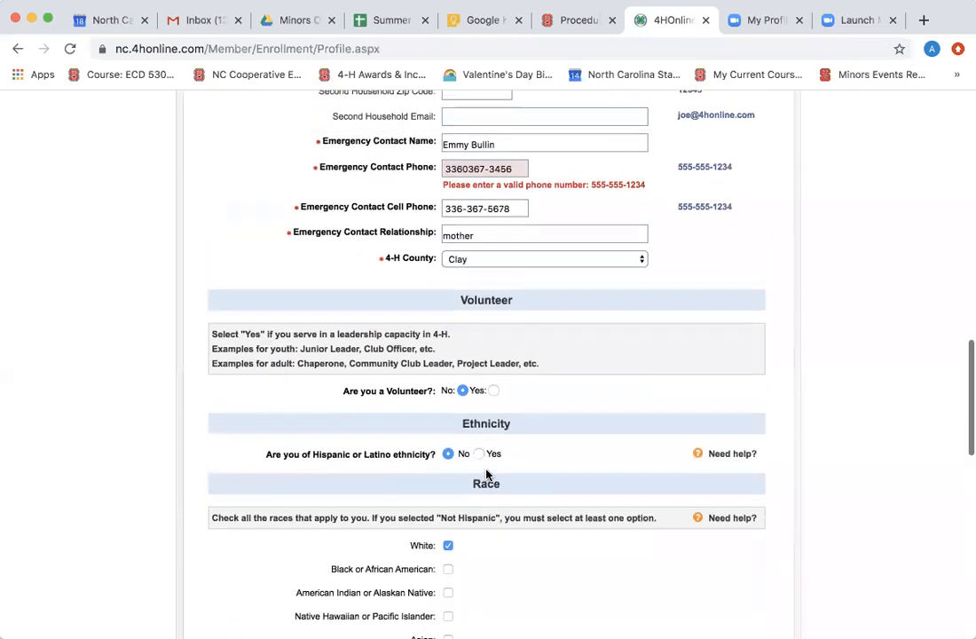
click(461, 168)
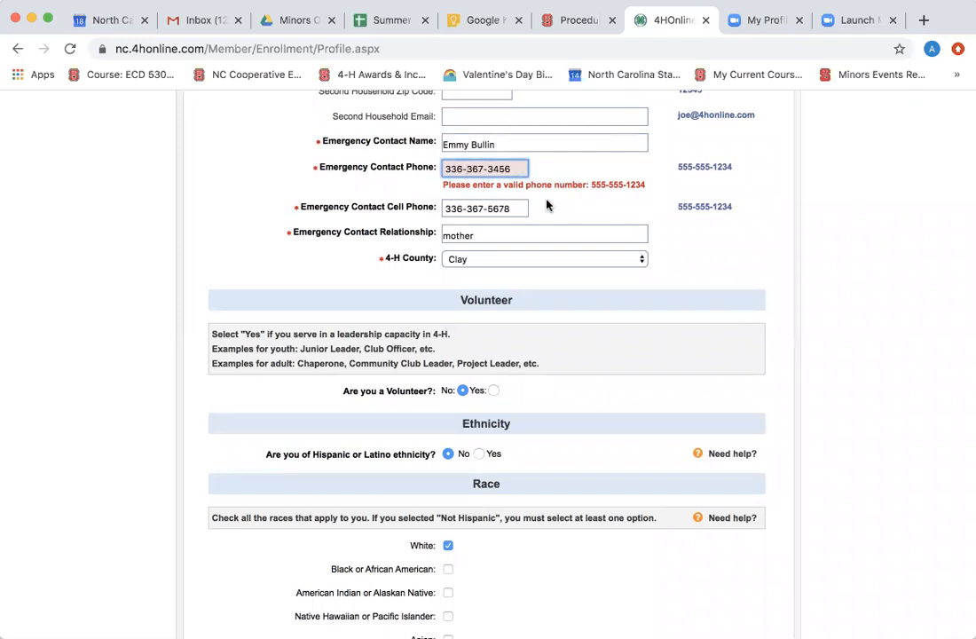
scroll(545, 204, down, 10)
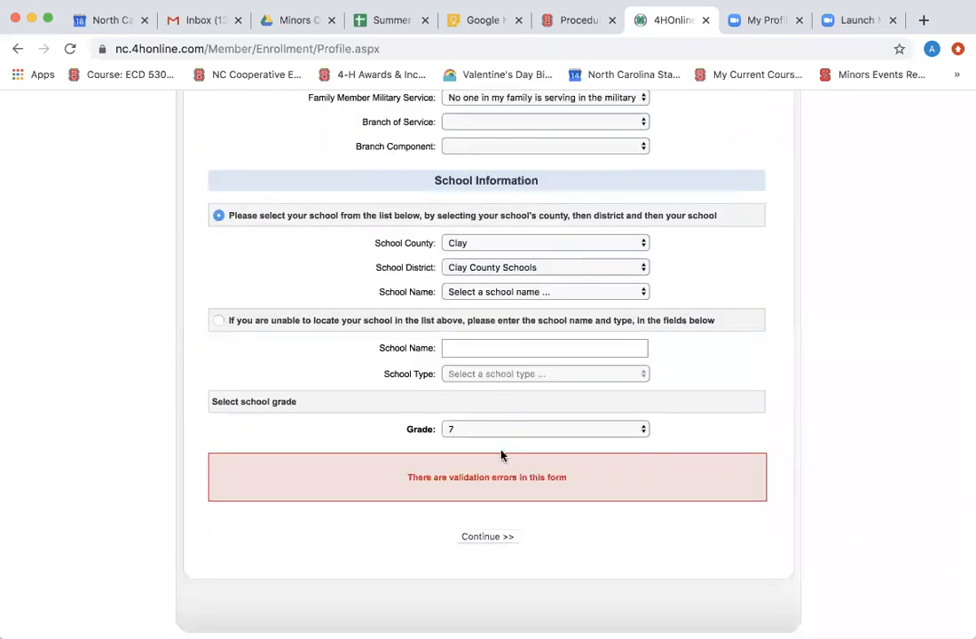
scroll(474, 535, down, 1)
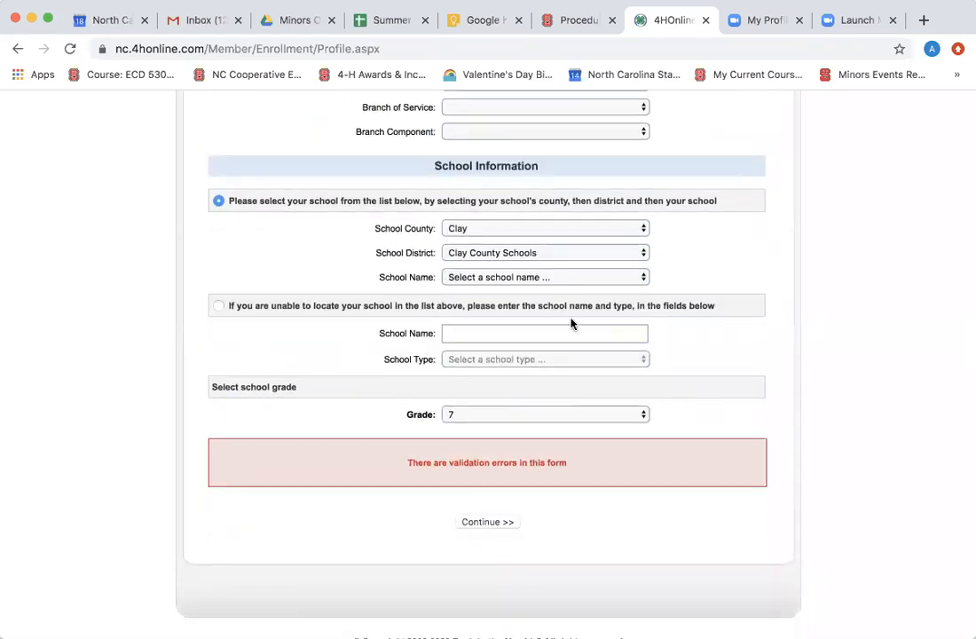
scroll(571, 317, up, 10)
scroll(571, 317, up, 6)
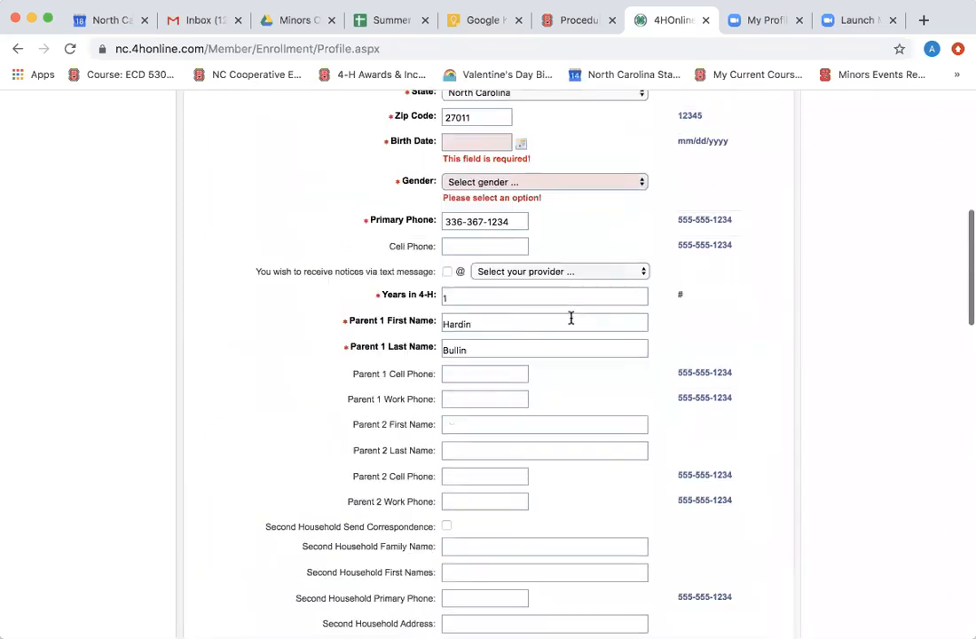
Fill the birth date from autofill, set gender to Female, and submit the profile.
click(496, 317)
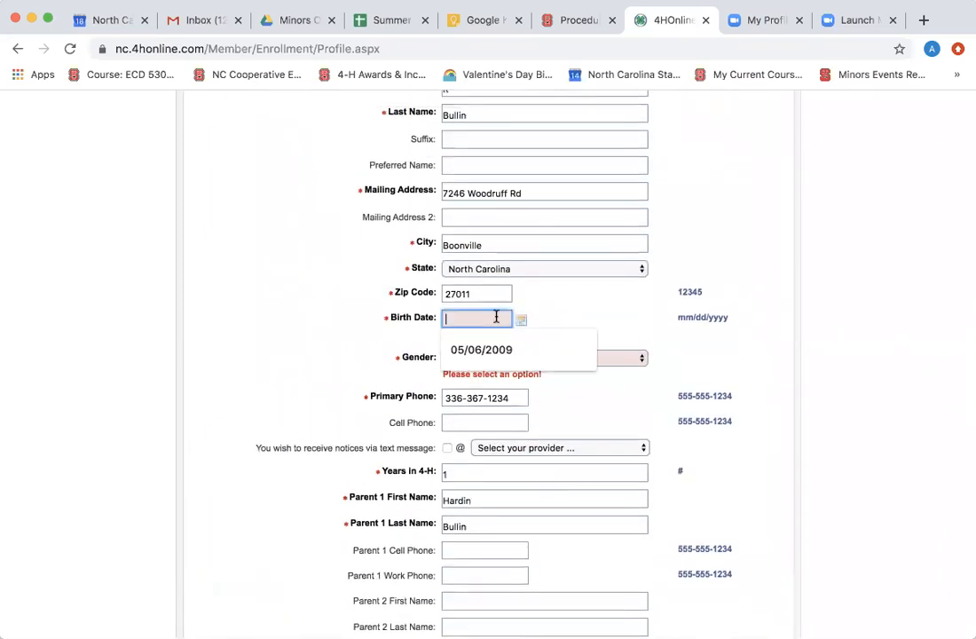
click(499, 348)
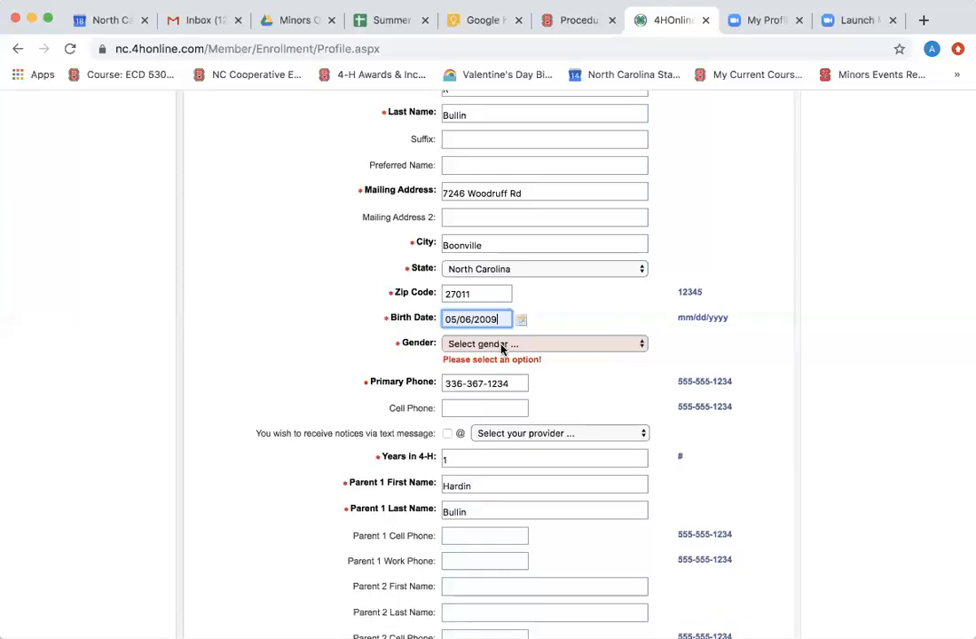
click(501, 346)
click(501, 366)
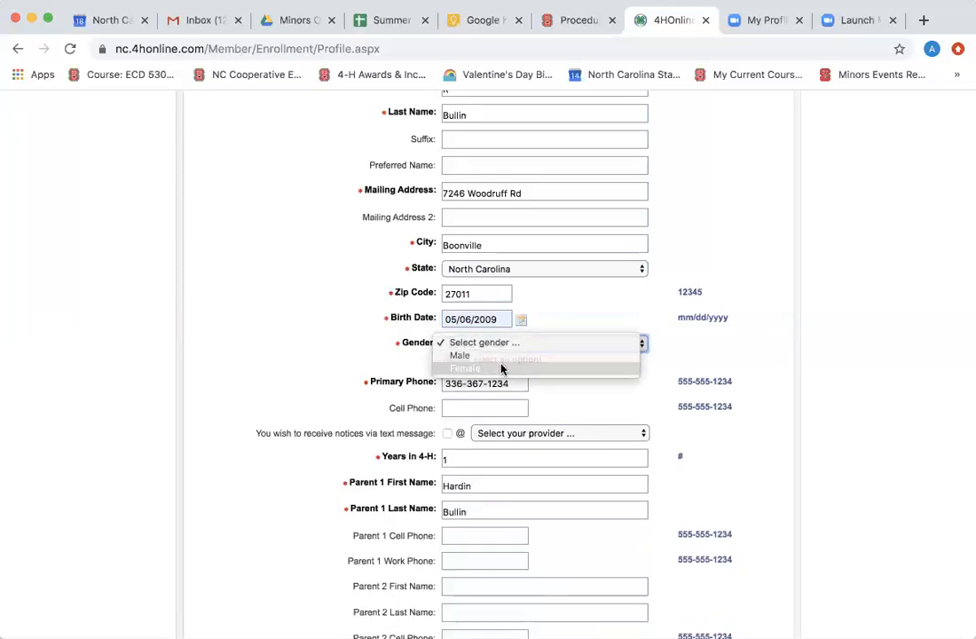
scroll(501, 369, down, 20)
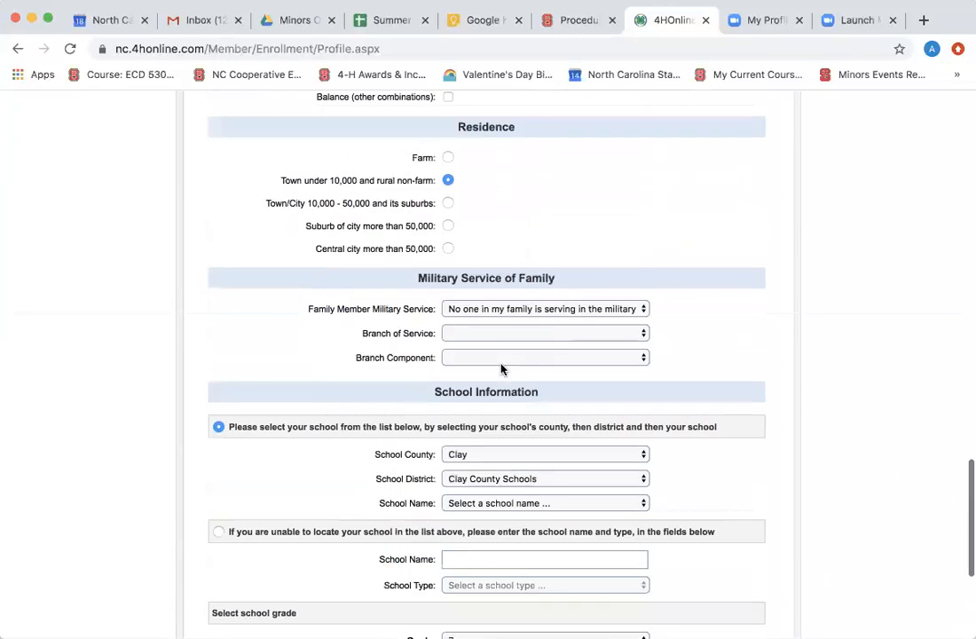
scroll(489, 530, up, 1)
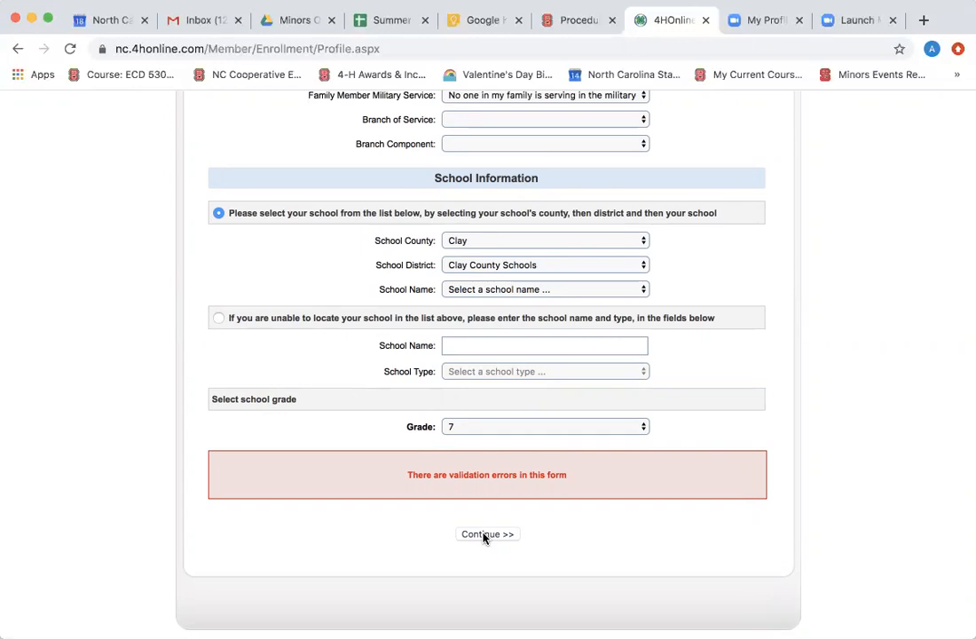
click(484, 535)
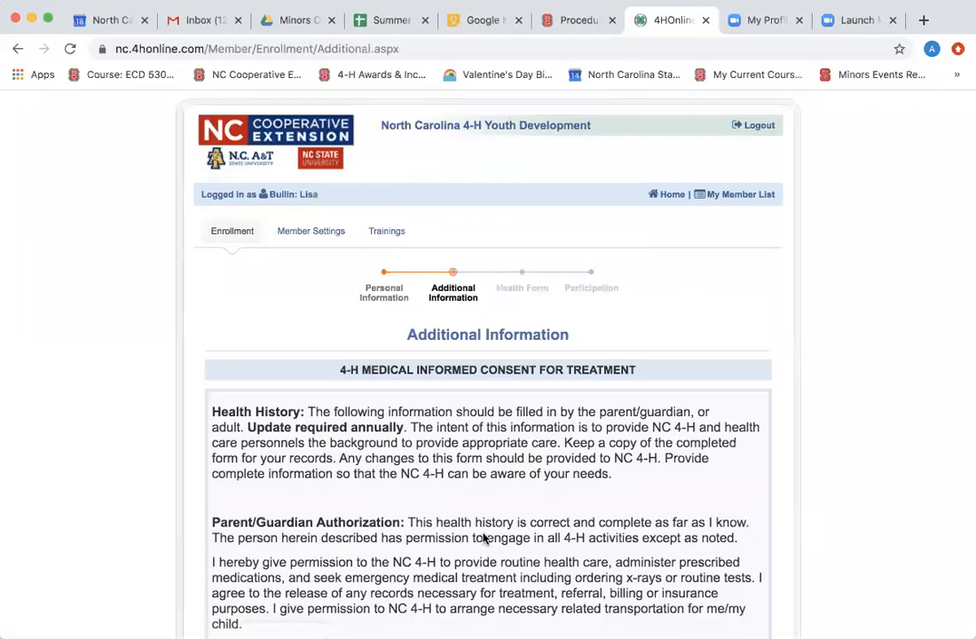
Select 'Yes, I consent' for the 4-H Medical Informed Consent for Treatment.
scroll(483, 538, down, 2)
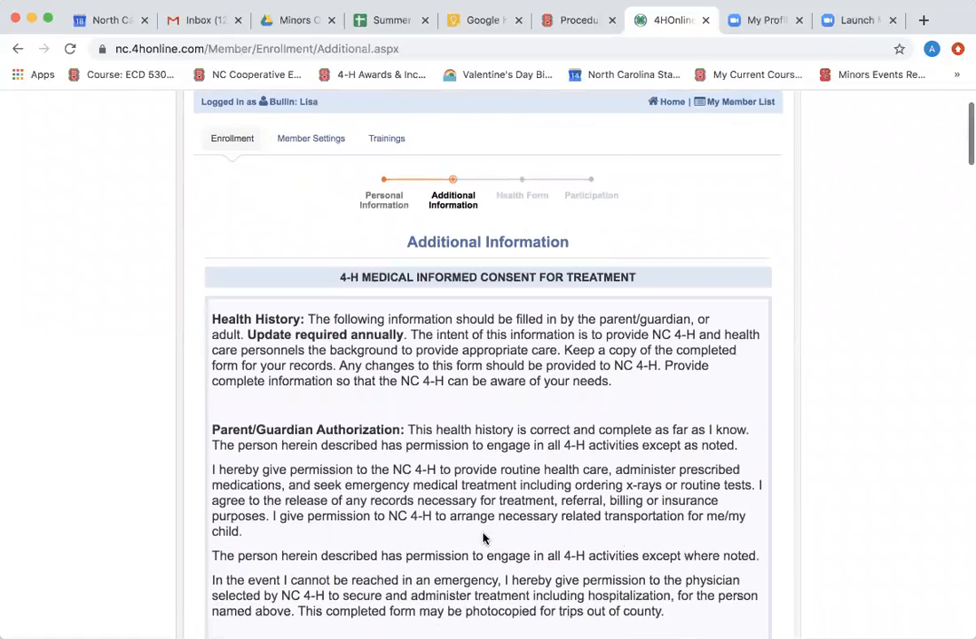
scroll(483, 538, down, 1)
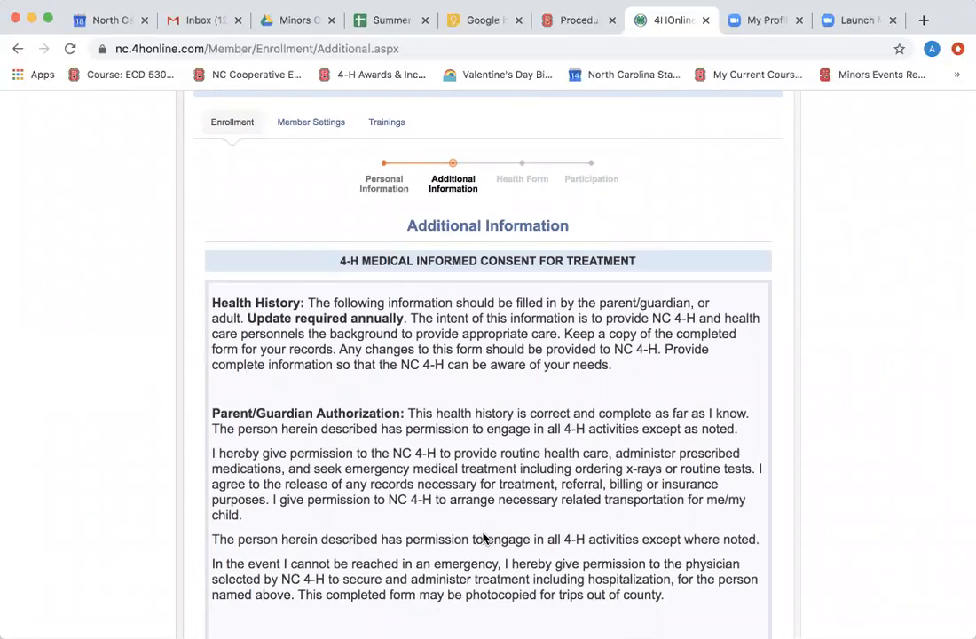
scroll(483, 537, down, 10)
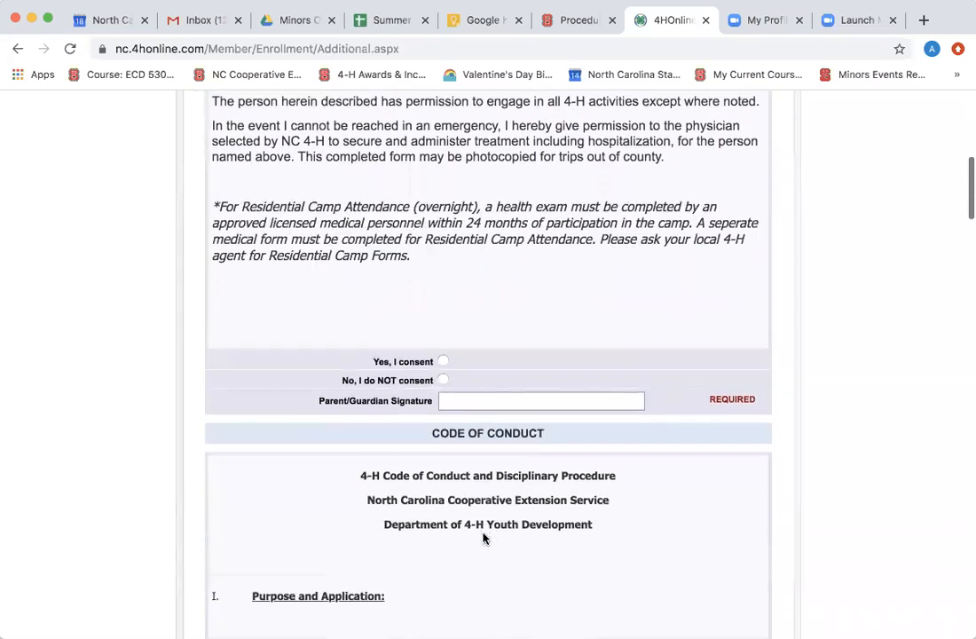
scroll(483, 537, down, 1)
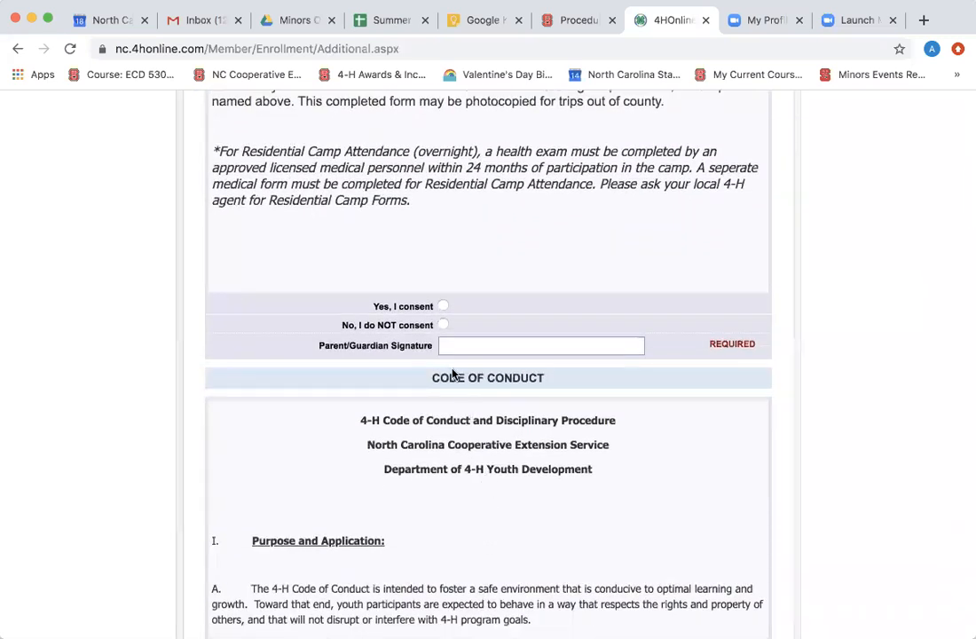
click(442, 307)
Fill the parent/guardian signature from the saved autofill name.
click(456, 346)
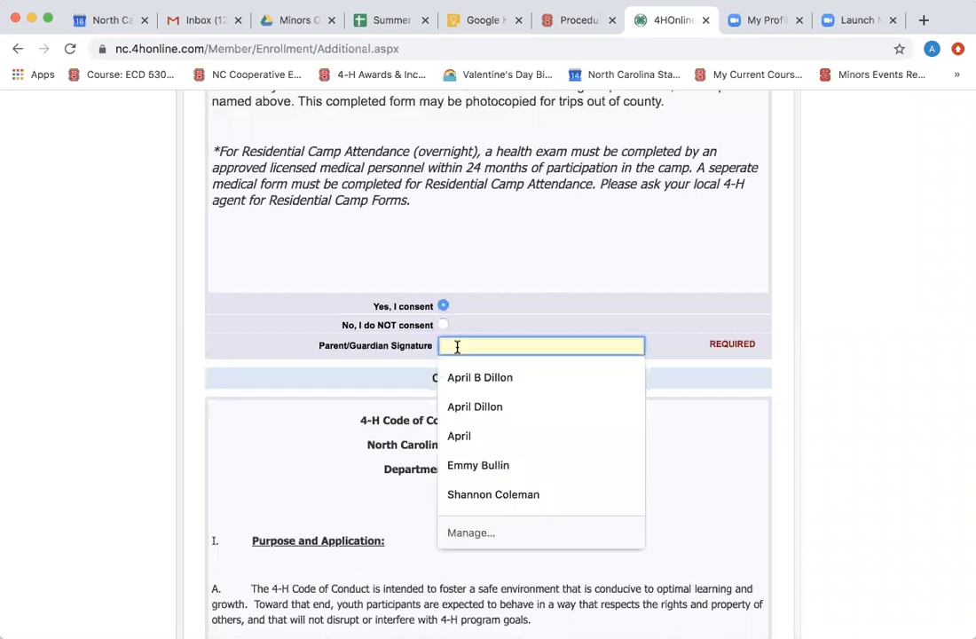
click(484, 466)
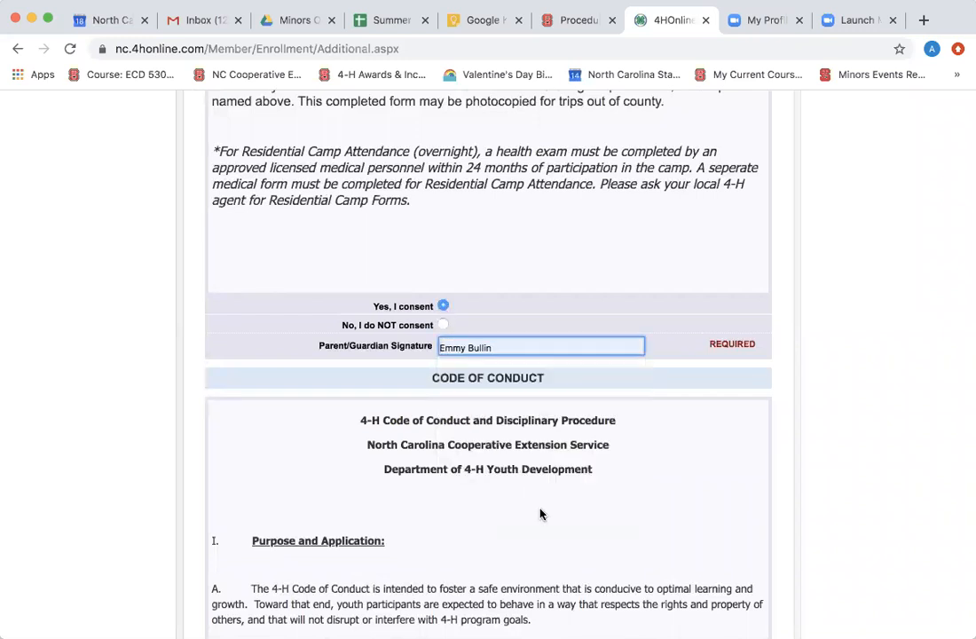
scroll(541, 513, down, 7)
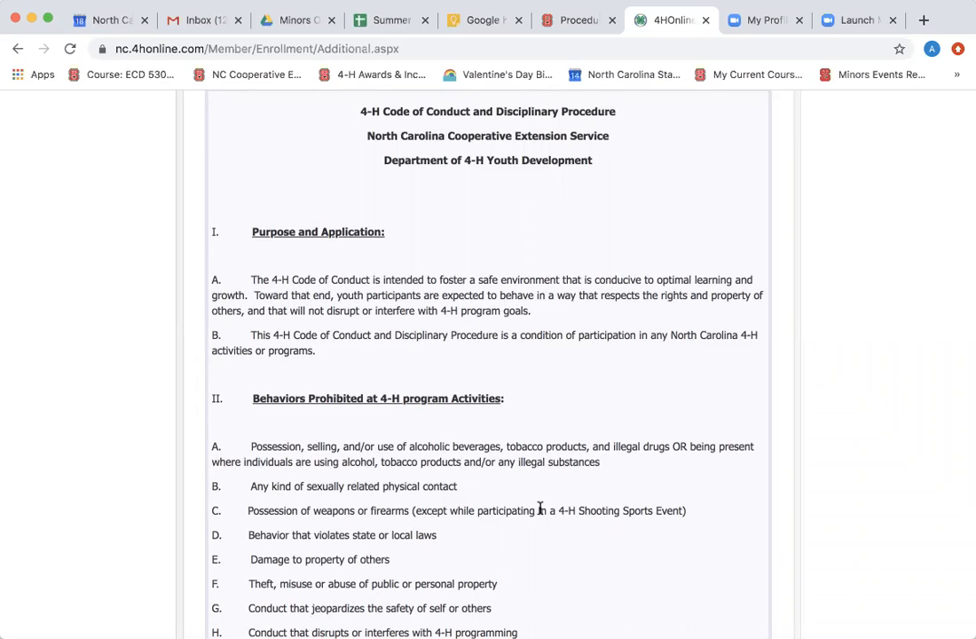
scroll(539, 508, down, 11)
scroll(541, 514, down, 12)
scroll(540, 513, down, 10)
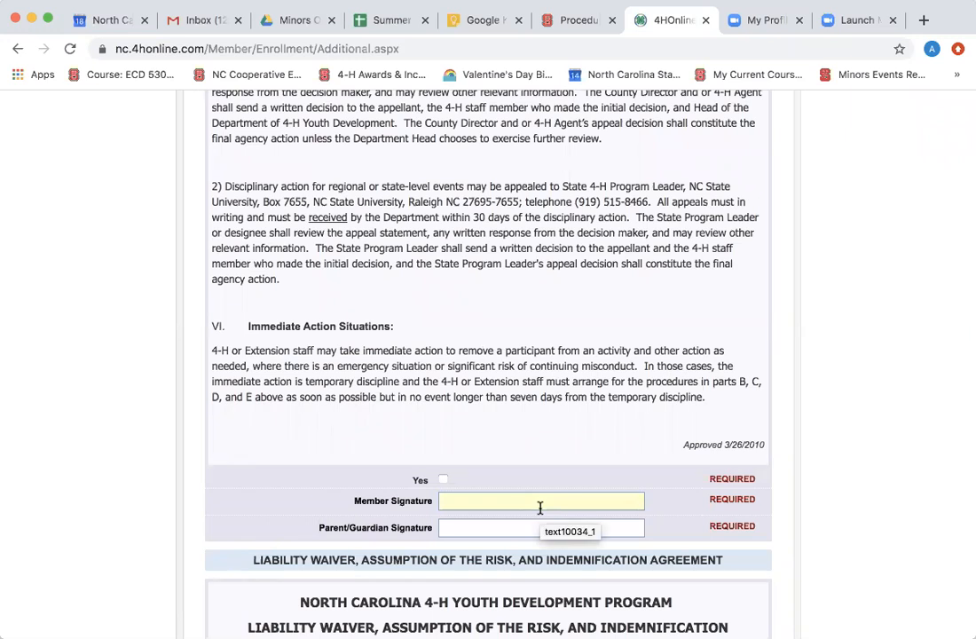
Confirm the Code of Conduct with Yes and enter the member's and parent/guardian's names as signatures.
click(443, 479)
click(453, 503)
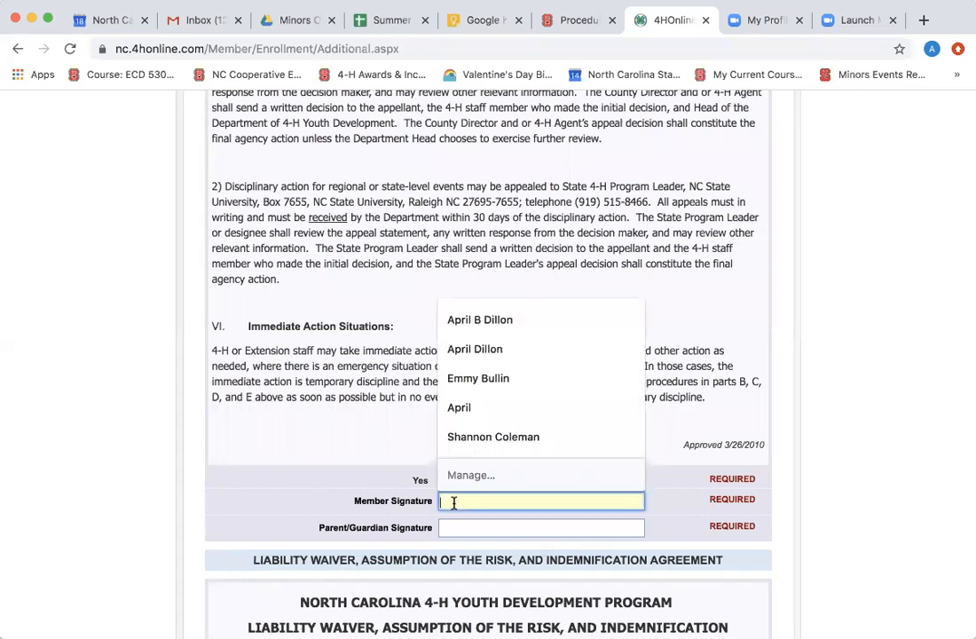
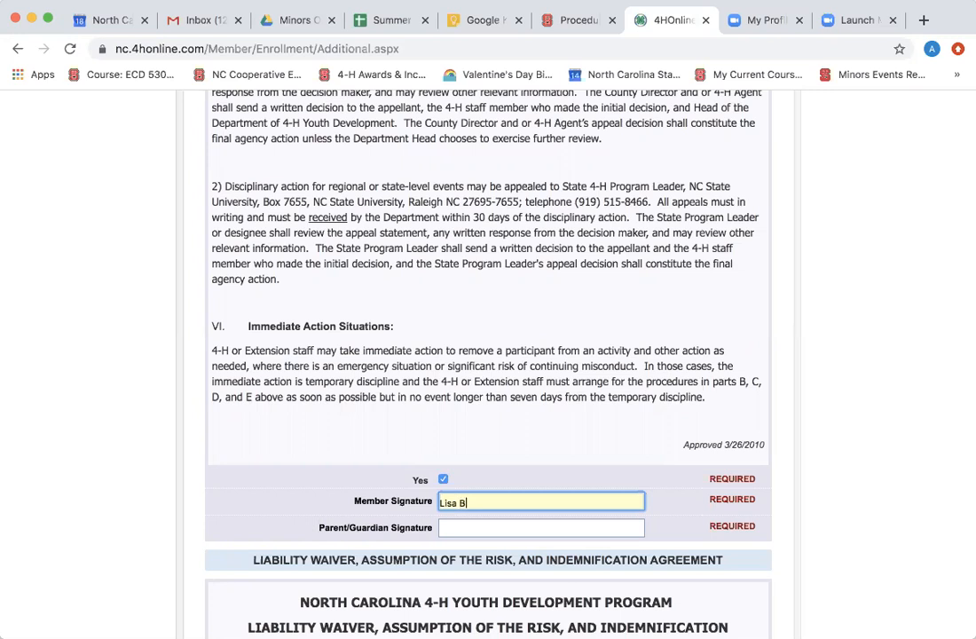
key(Tab)
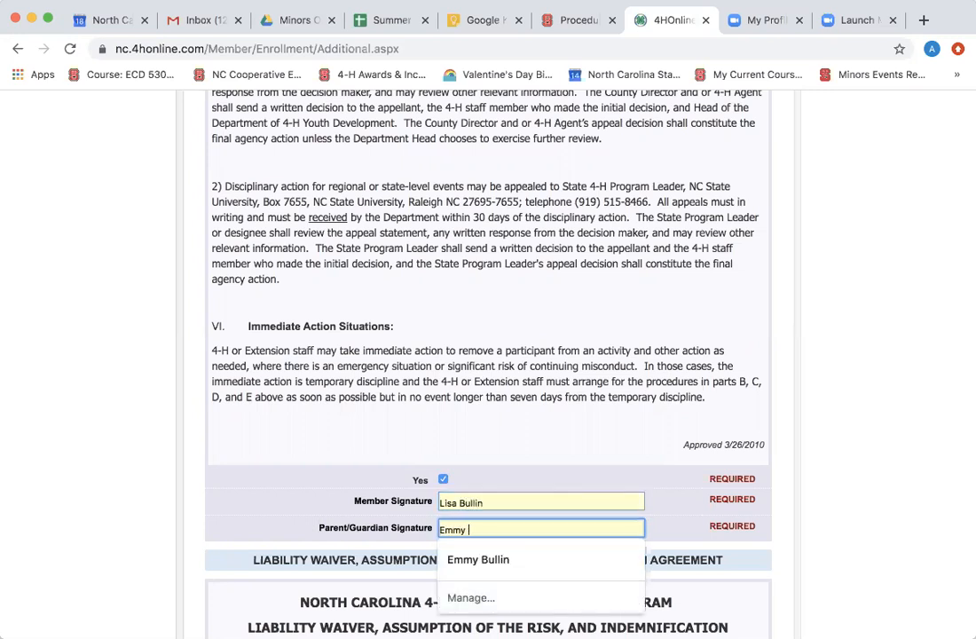
click(553, 416)
Accept the waiver with Yes and sign it with the member's and parent/guardian's names.
scroll(553, 416, down, 5)
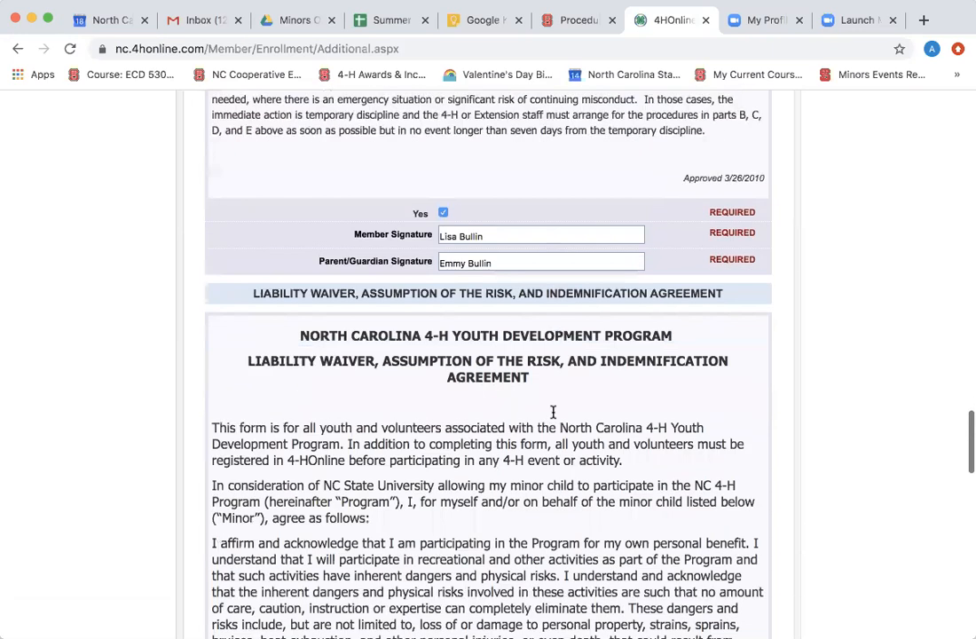
scroll(553, 412, down, 2)
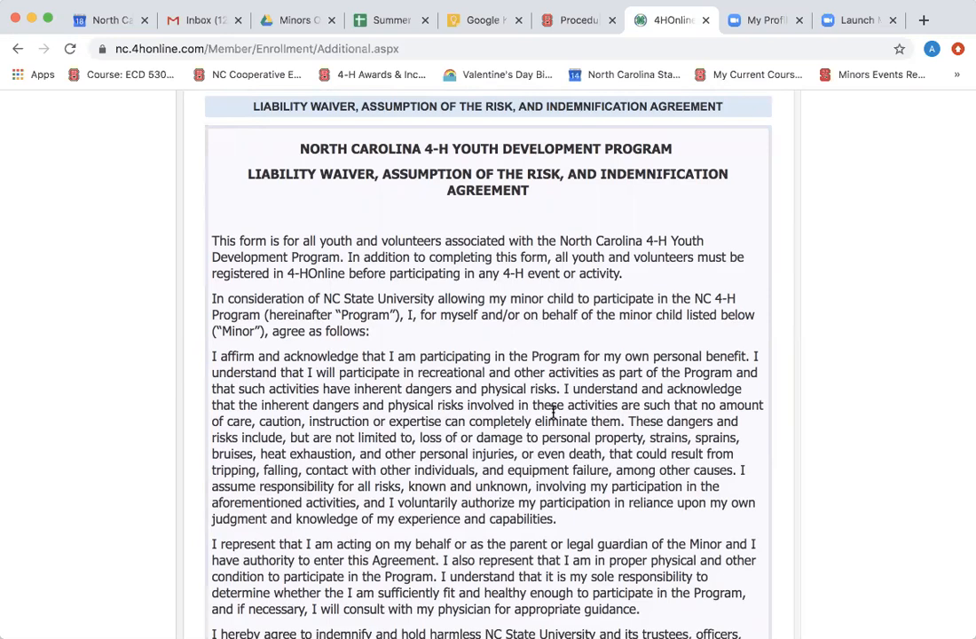
scroll(553, 411, down, 5)
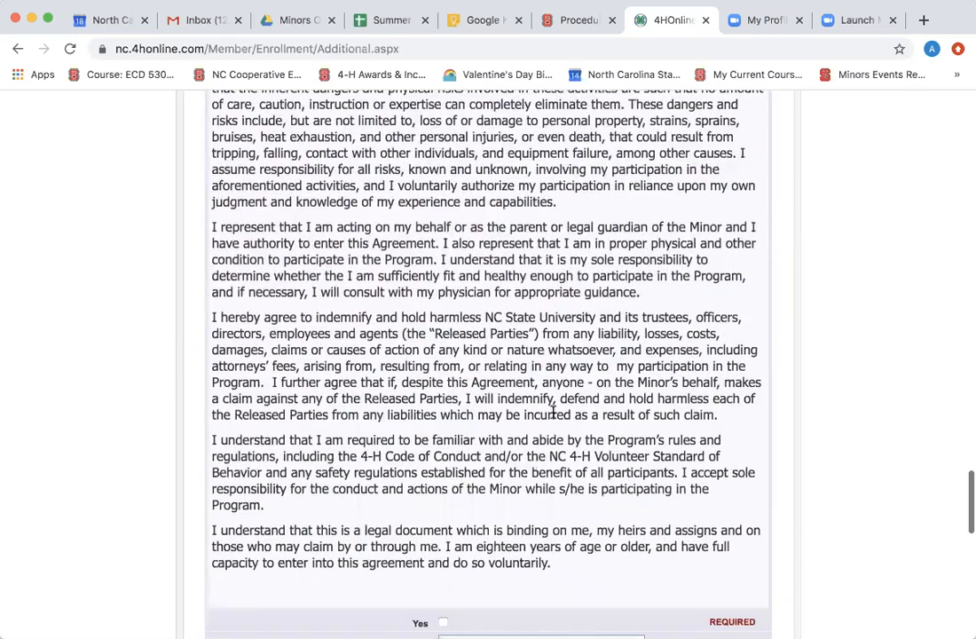
scroll(552, 412, down, 3)
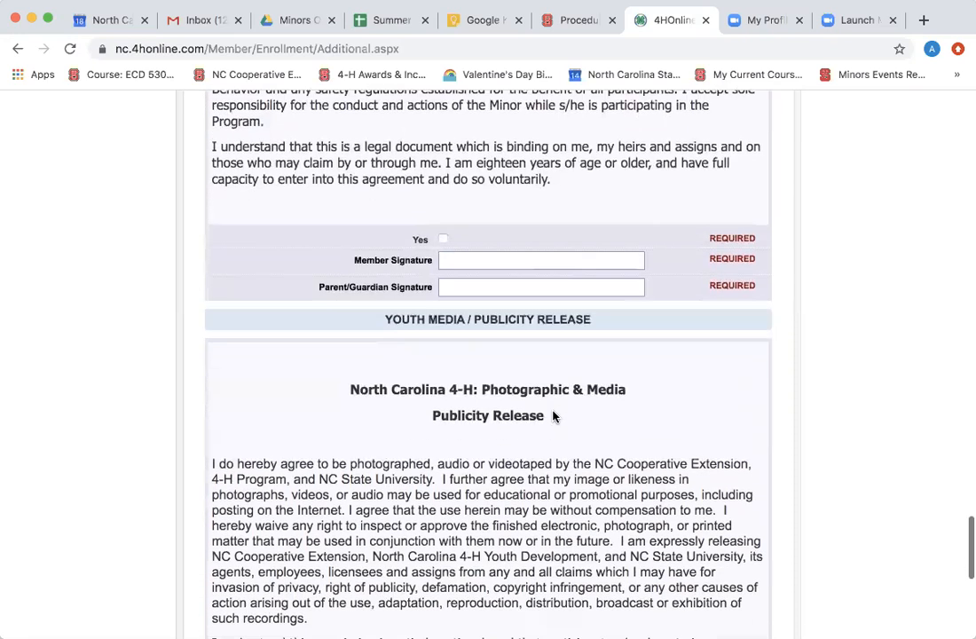
click(442, 240)
click(444, 259)
click(444, 259)
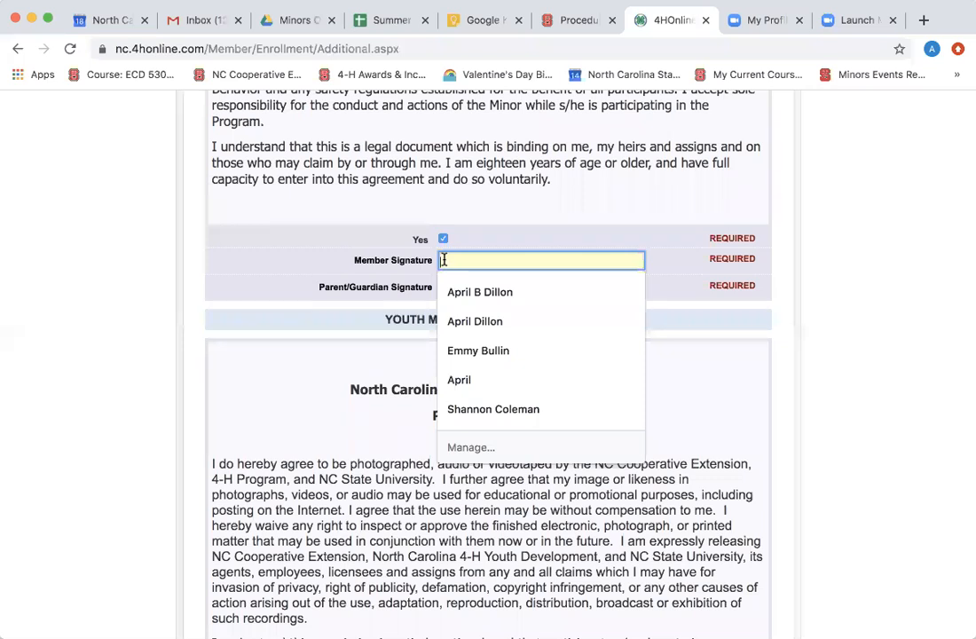
key(Tab)
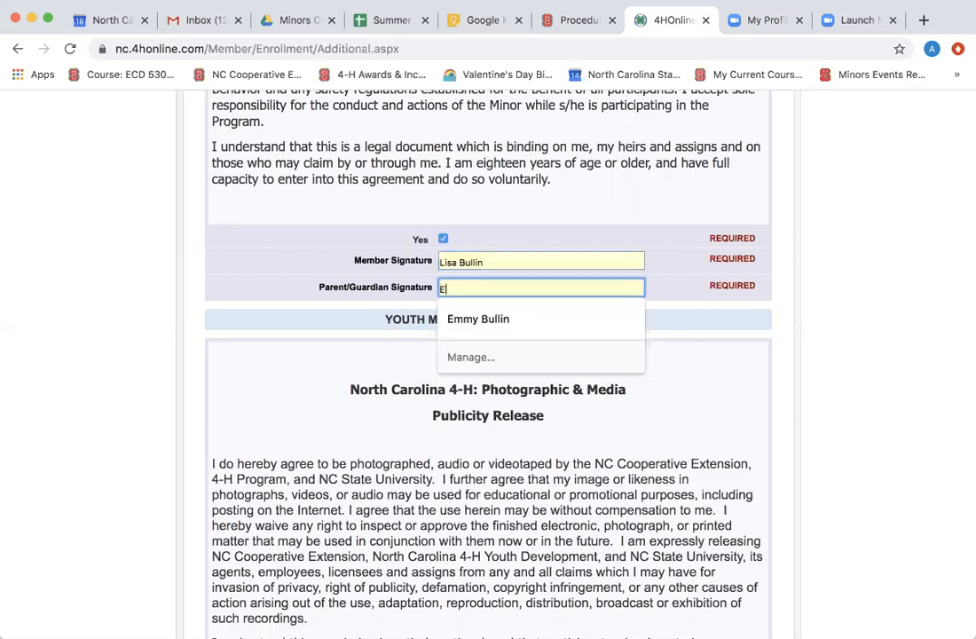
click(329, 244)
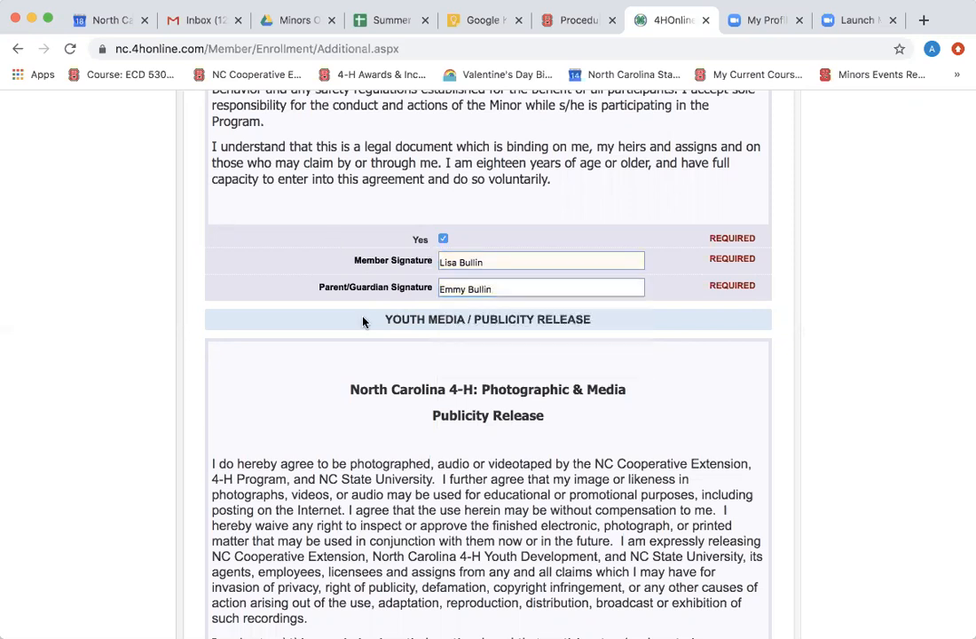
Agree to photo/media use, enter the member and parent/guardian signatures, and continue to the Health Form.
scroll(363, 321, down, 5)
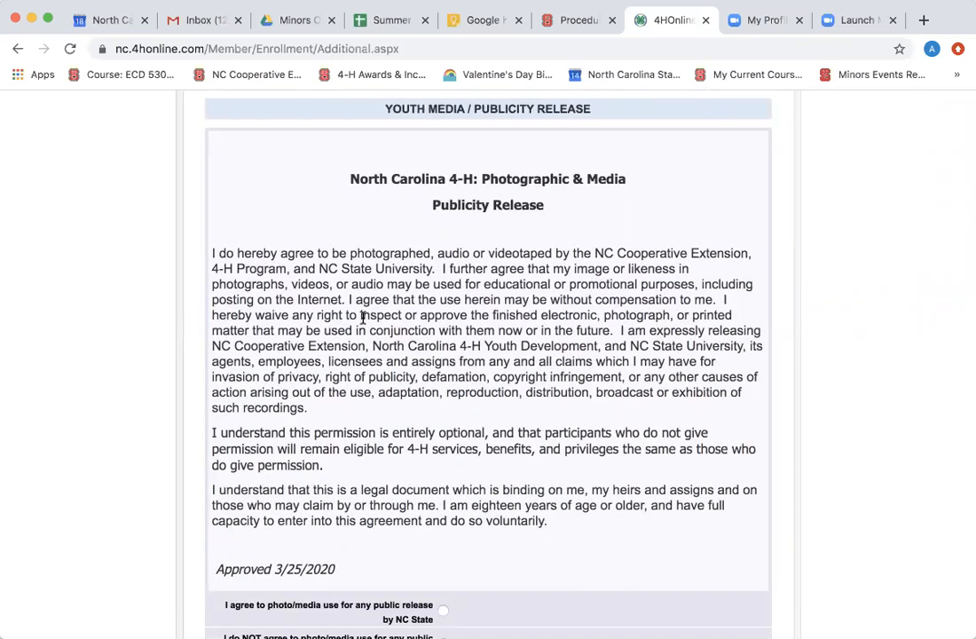
scroll(394, 381, down, 5)
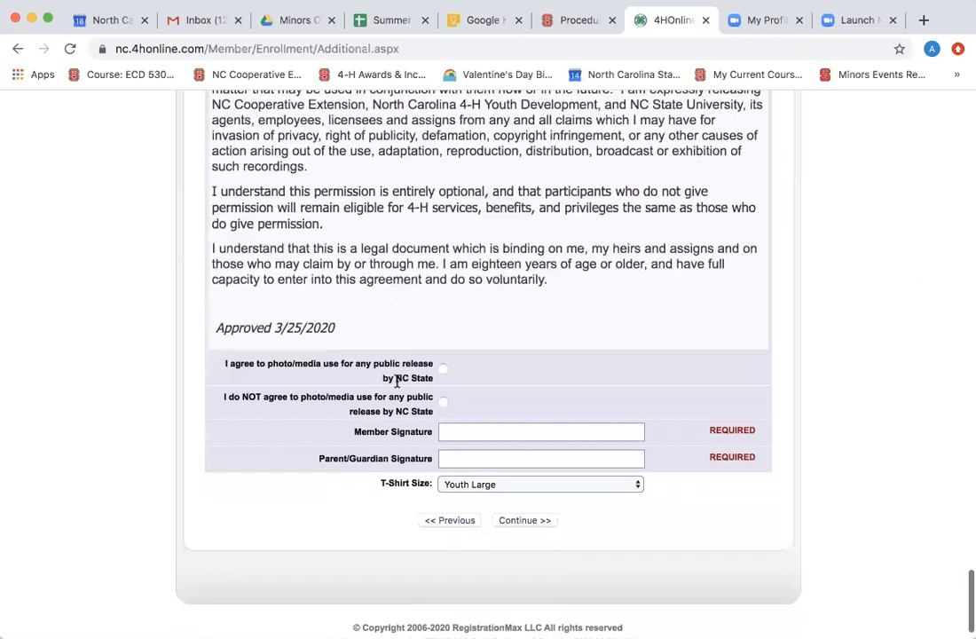
scroll(396, 379, down, 1)
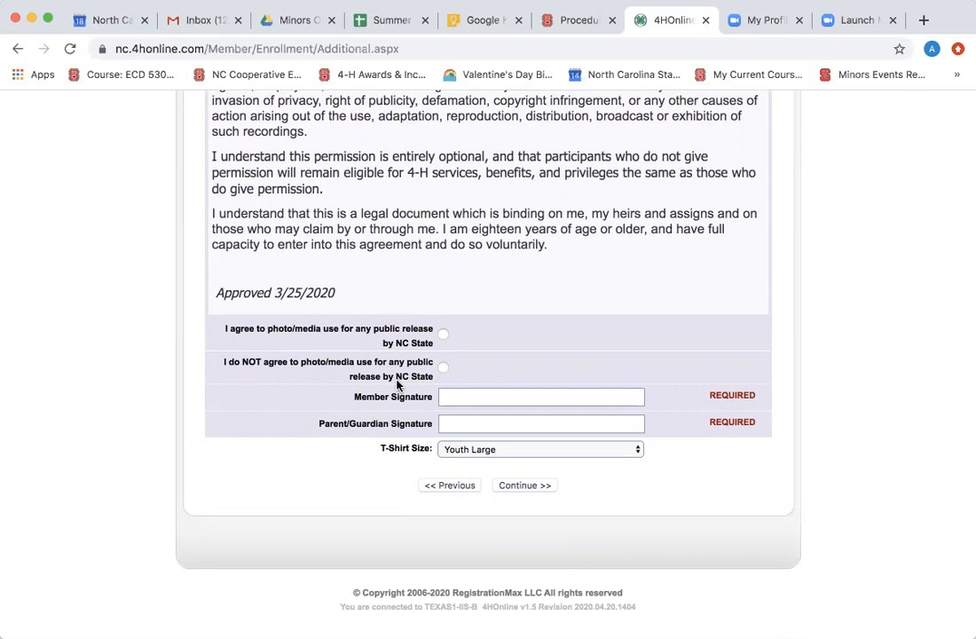
click(444, 334)
click(457, 398)
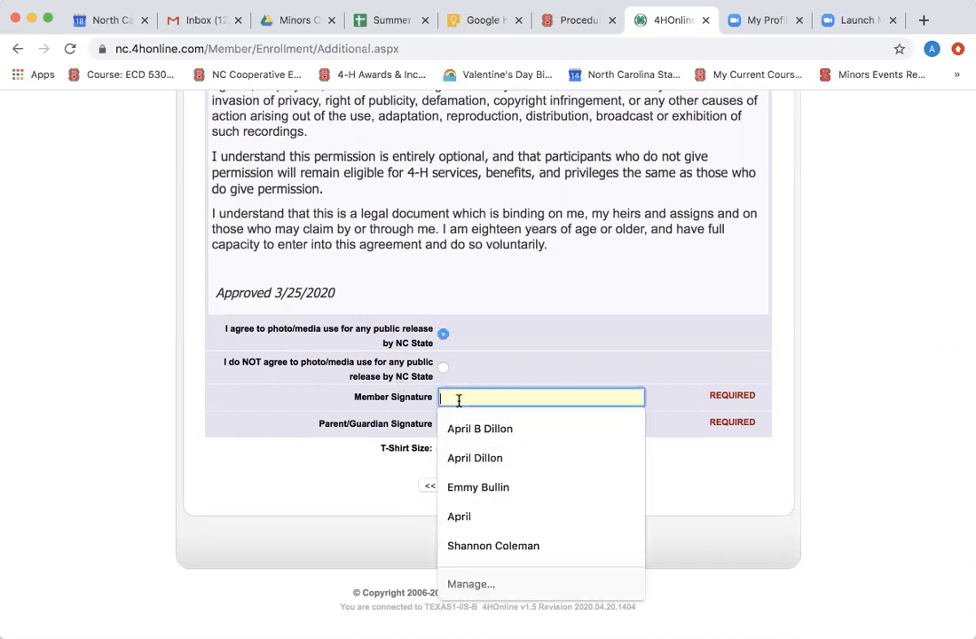
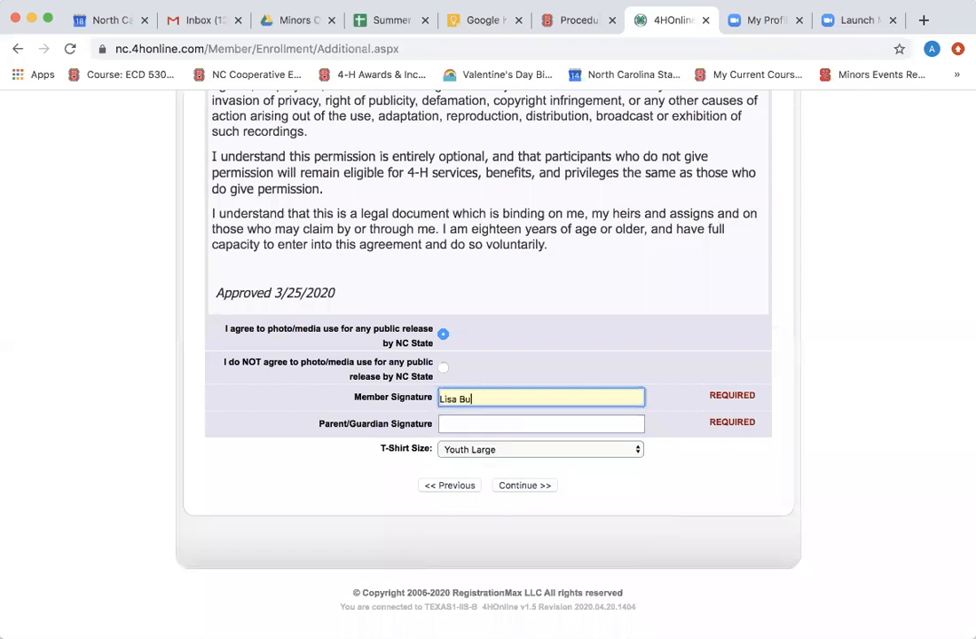
key(Tab)
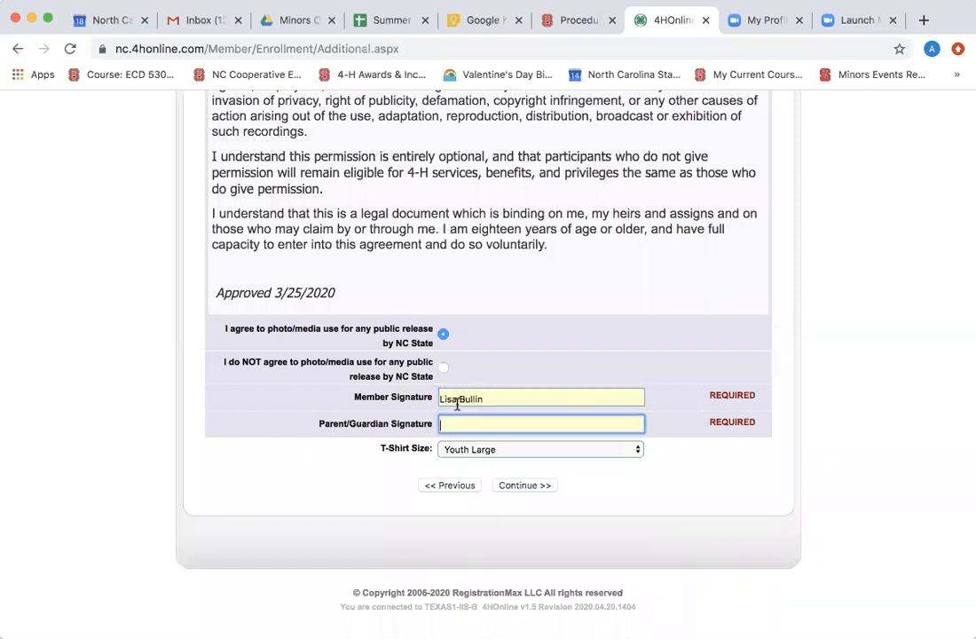
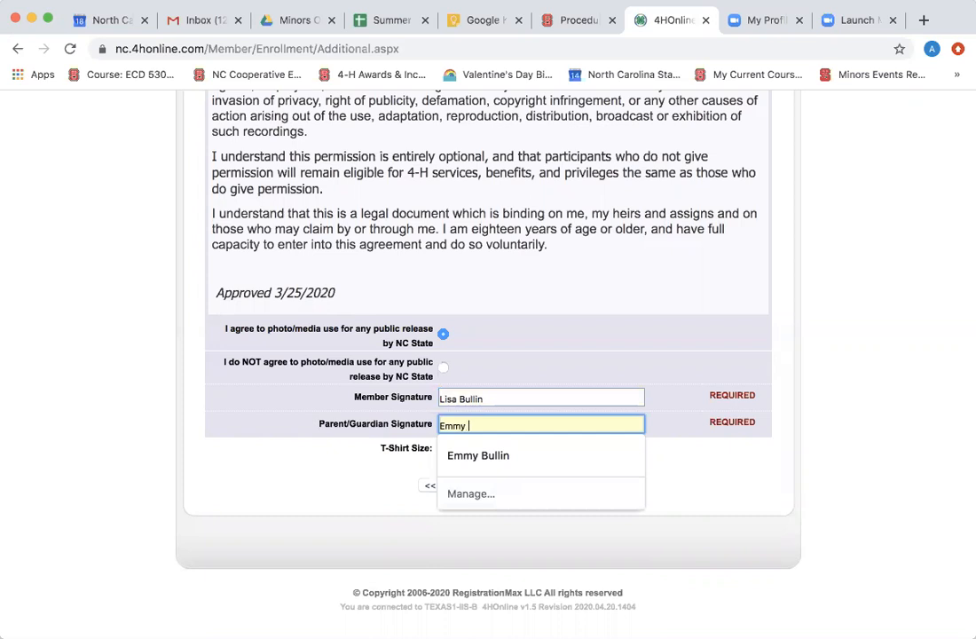
click(522, 476)
click(522, 486)
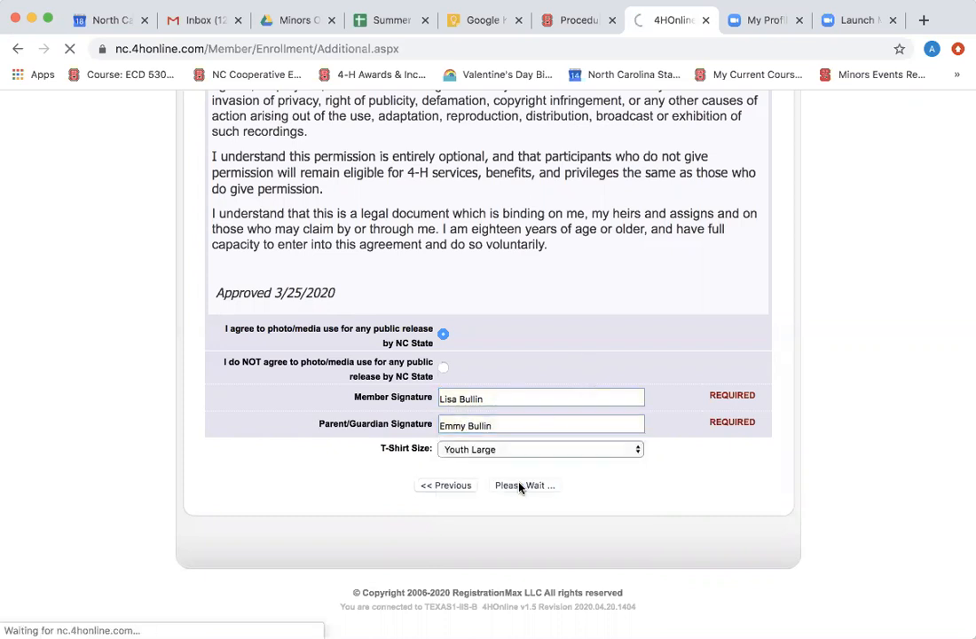
Continue past the blank Health Form, flagging physician, dentist, insurance and custody fields as required.
scroll(520, 486, down, 3)
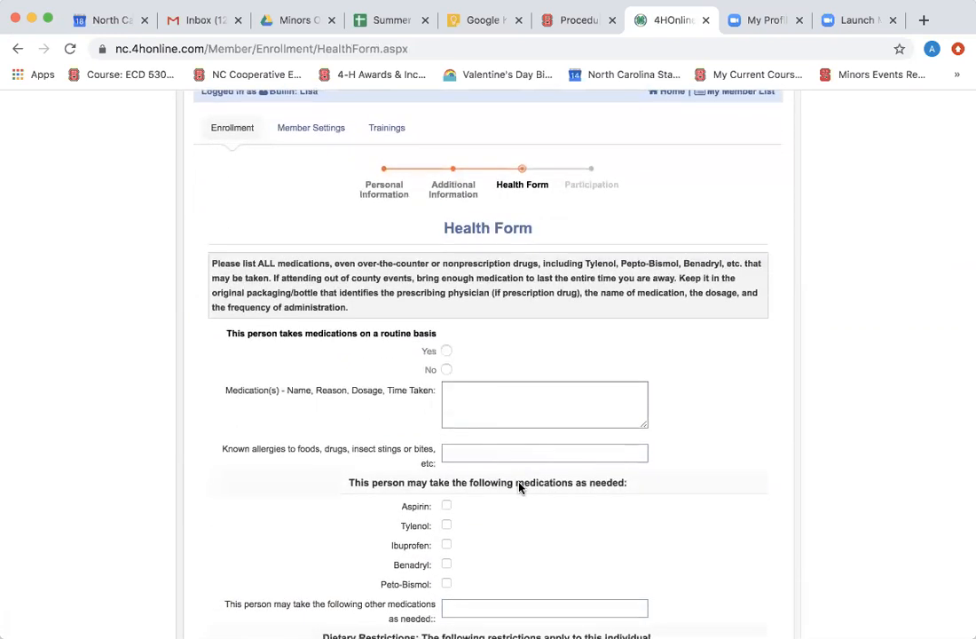
scroll(520, 487, down, 1)
scroll(520, 487, down, 6)
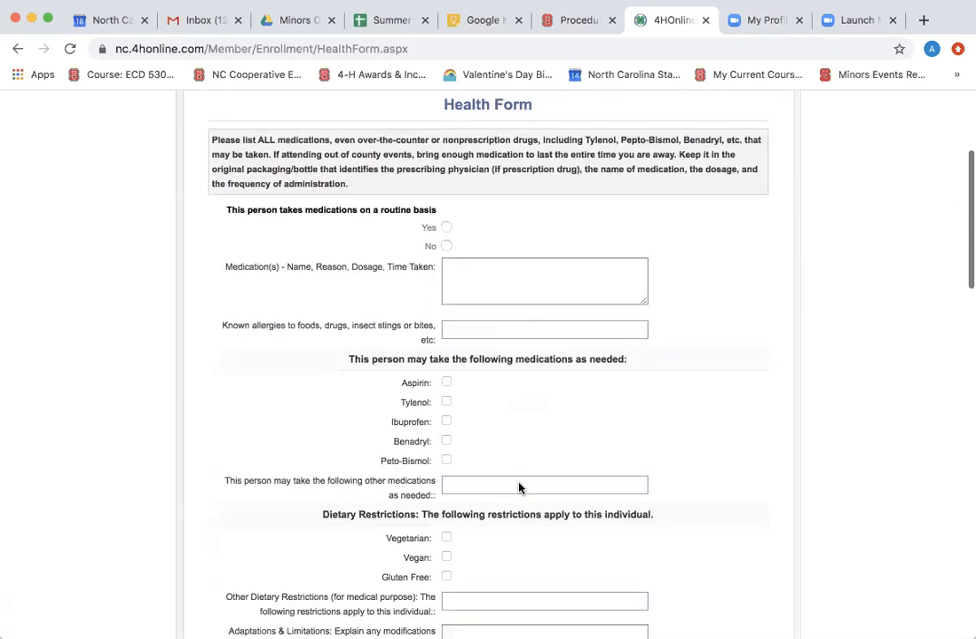
scroll(520, 486, down, 2)
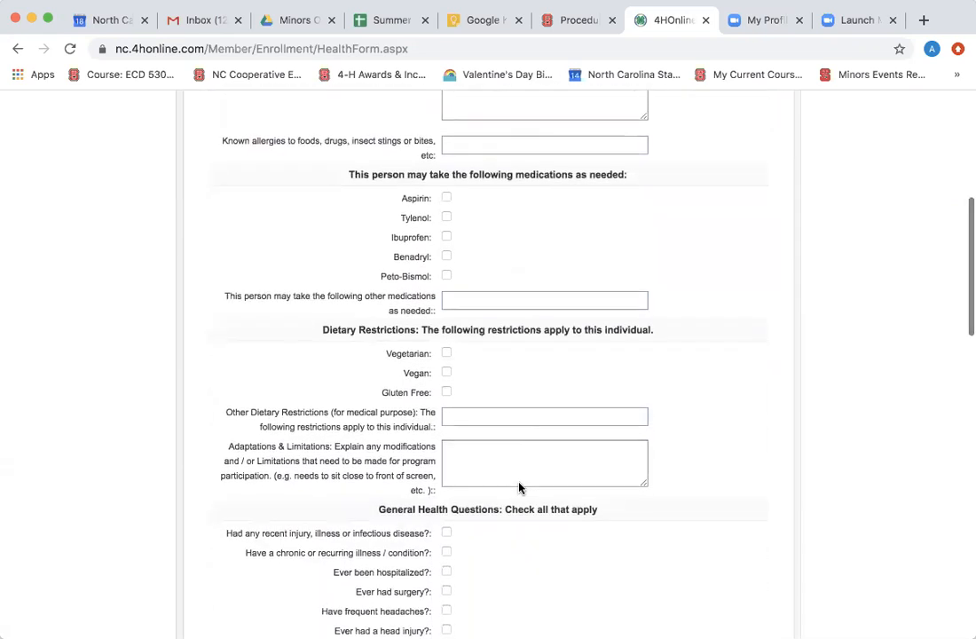
scroll(520, 487, down, 2)
scroll(520, 487, down, 5)
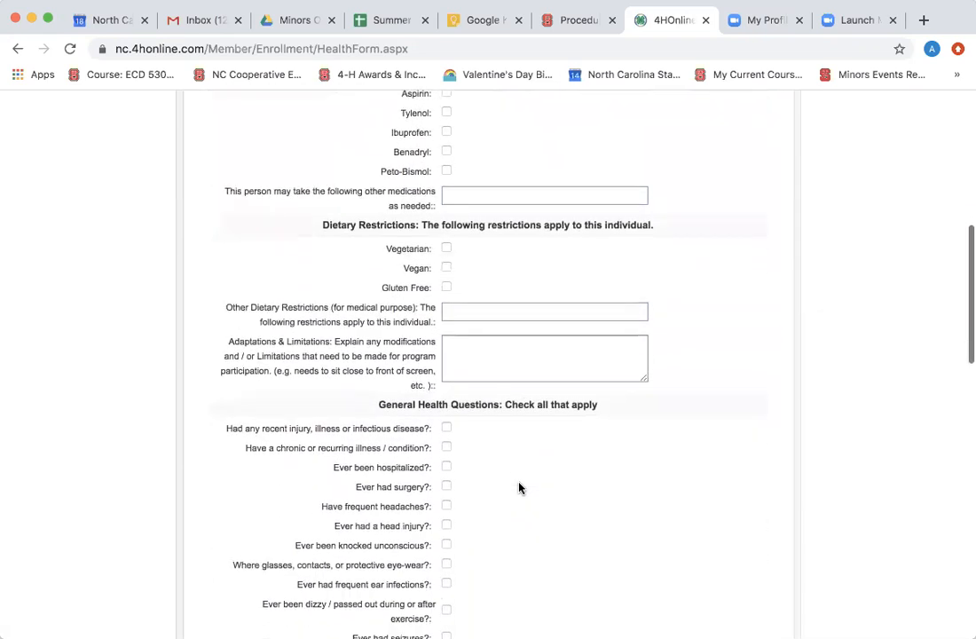
scroll(520, 487, down, 12)
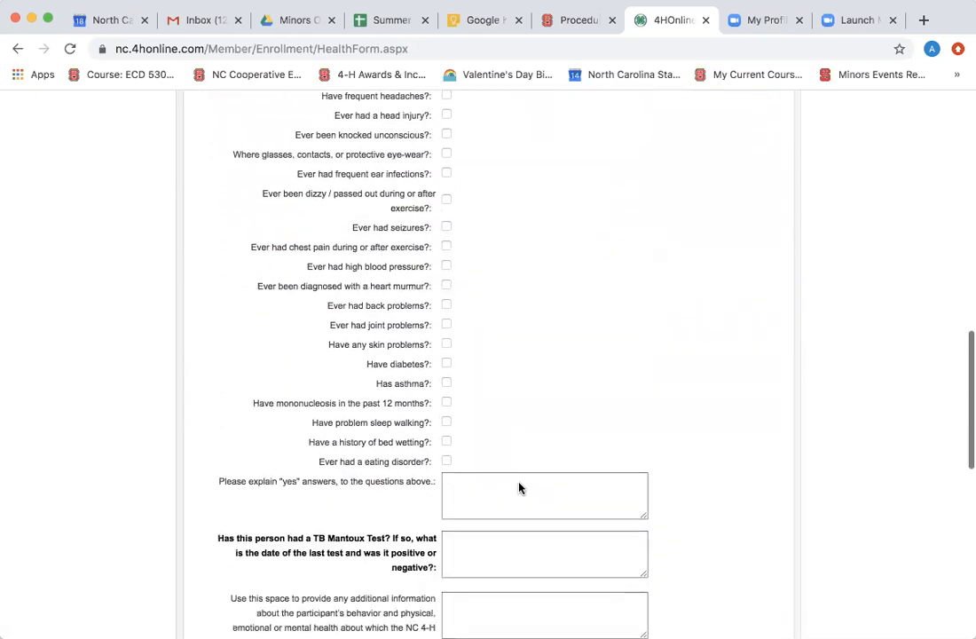
scroll(523, 470, down, 13)
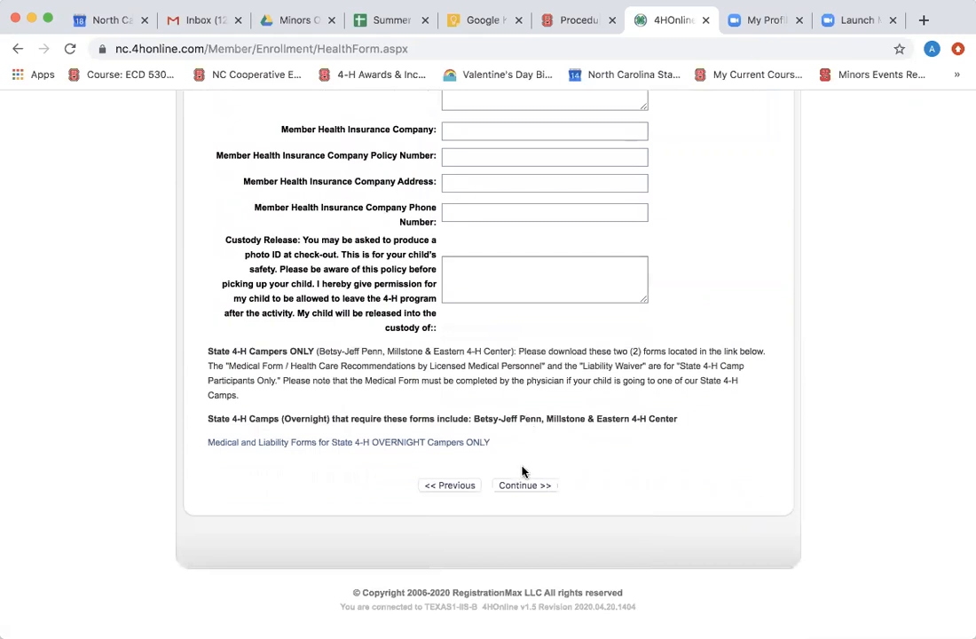
click(523, 485)
Answer No to routine medications and enter 'no' for the TB Mantoux test.
scroll(520, 482, up, 10)
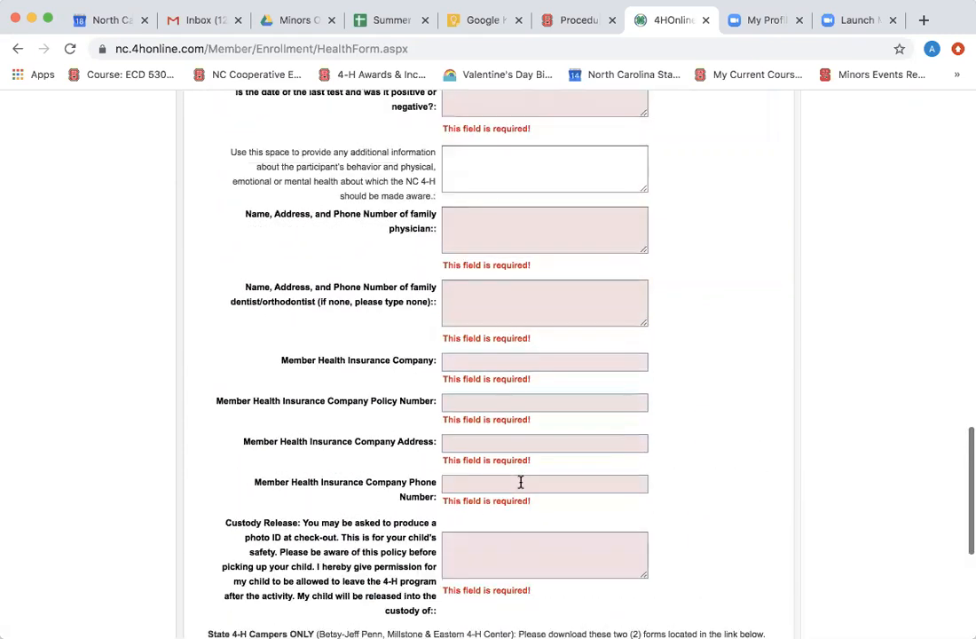
scroll(521, 482, up, 10)
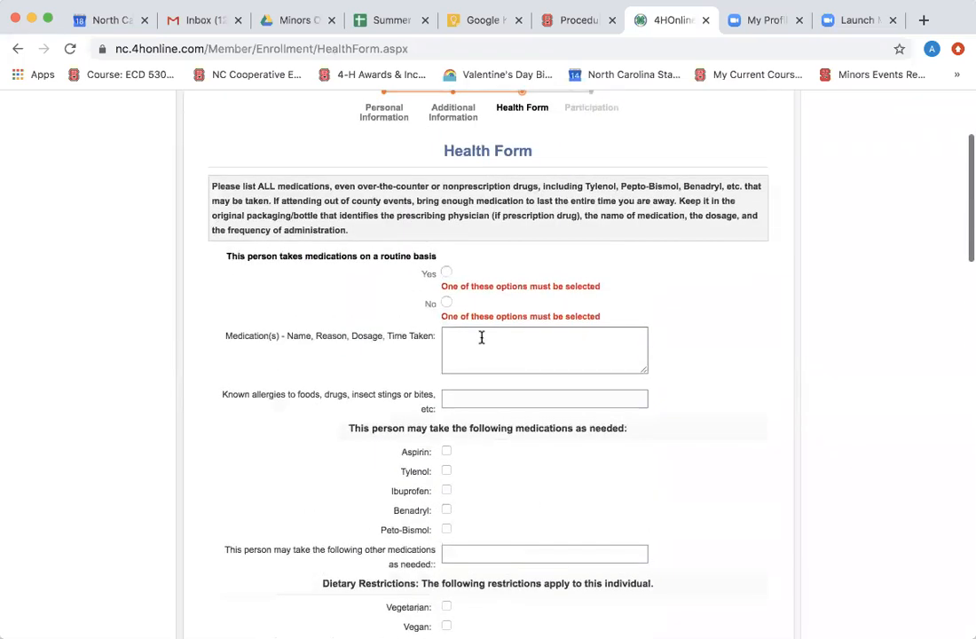
click(446, 303)
scroll(447, 292, down, 10)
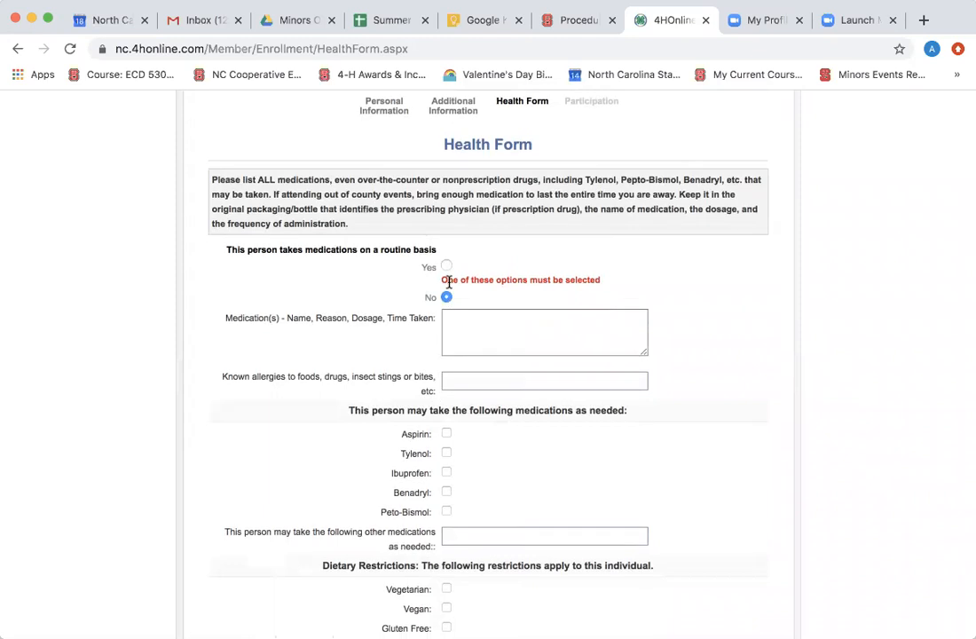
scroll(449, 287, down, 5)
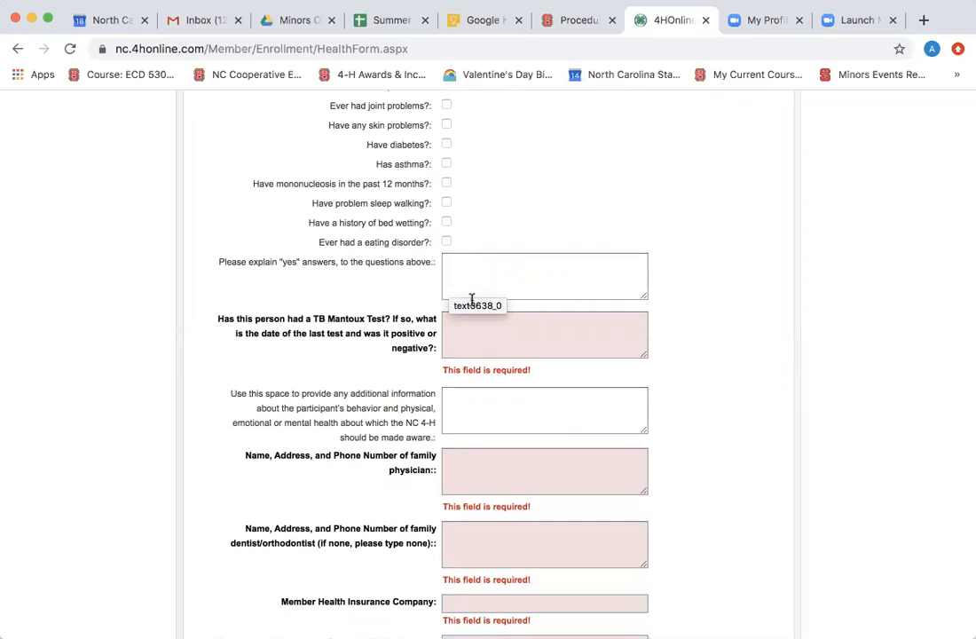
click(470, 328)
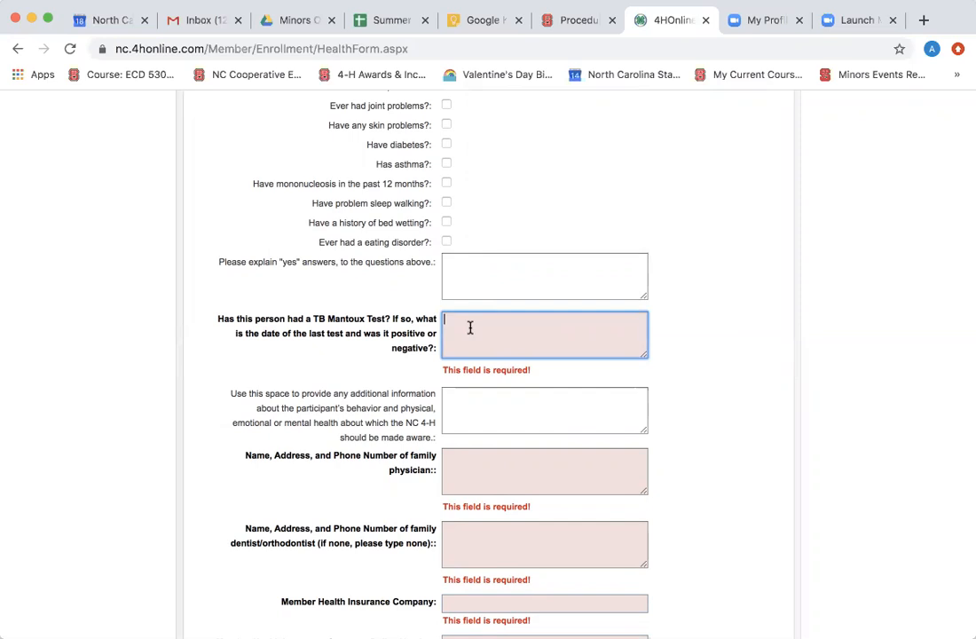
text(no)
Fill the family physician and dentist/orthodontist fields with placeholder text.
click(463, 465)
text(asdho)
click(453, 521)
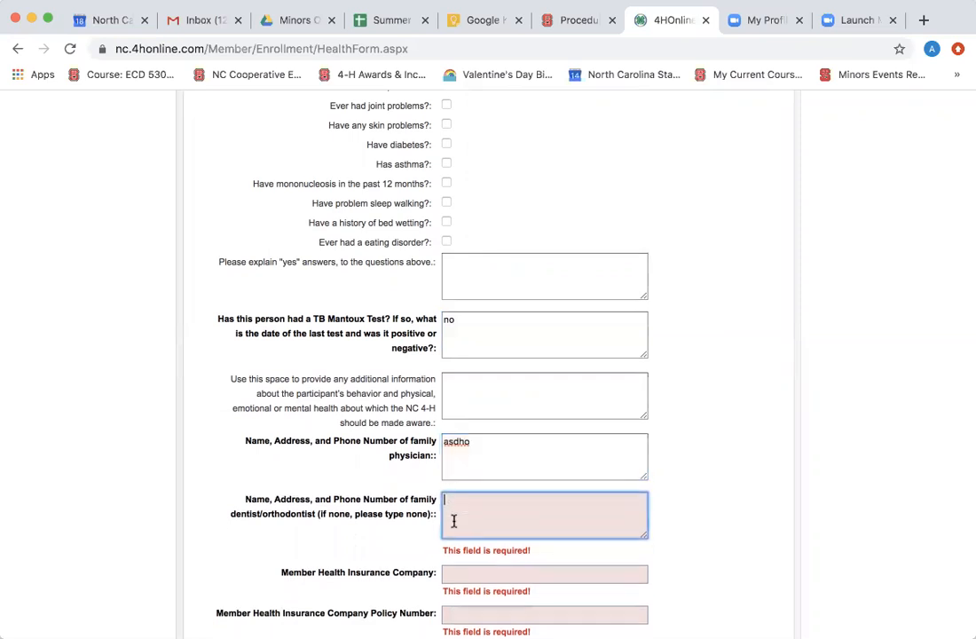
text(ashjdk)
Enter placeholder insurance company, policy number, company address and phone number.
click(448, 574)
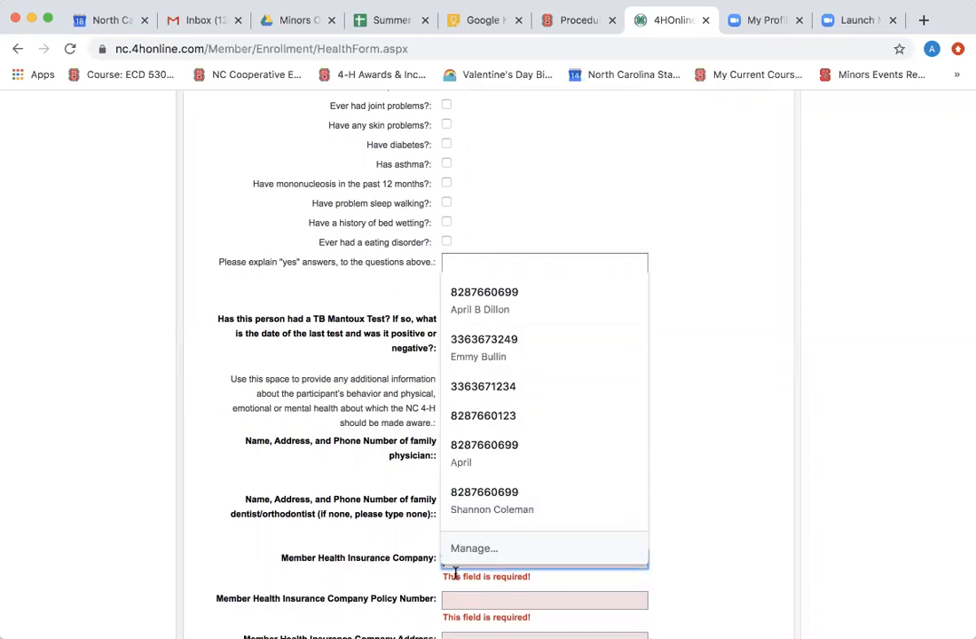
click(717, 530)
click(595, 558)
text(asdhk)
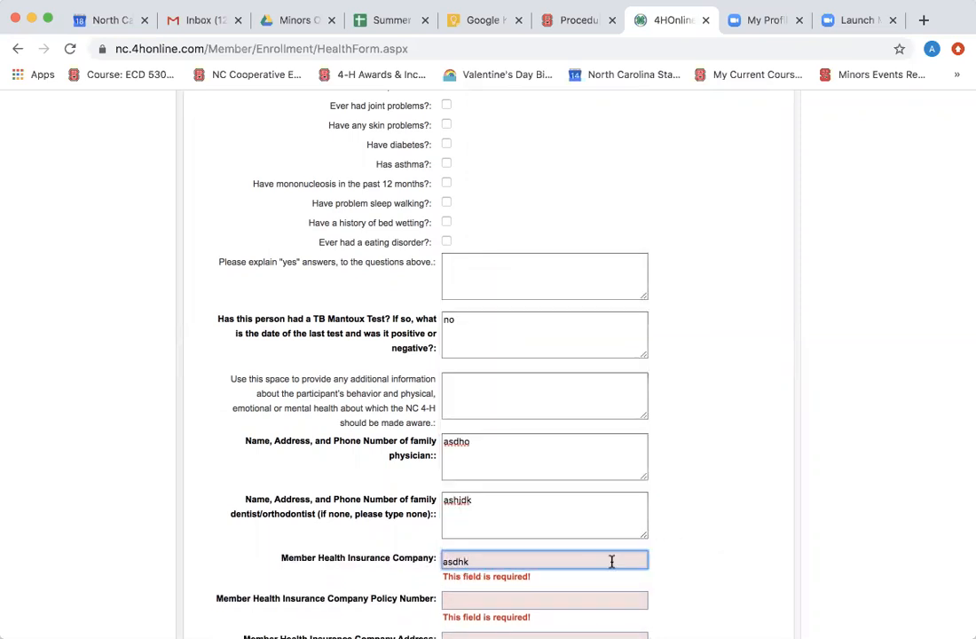
click(704, 562)
click(625, 584)
text(asljd)
click(745, 553)
scroll(743, 553, down, 3)
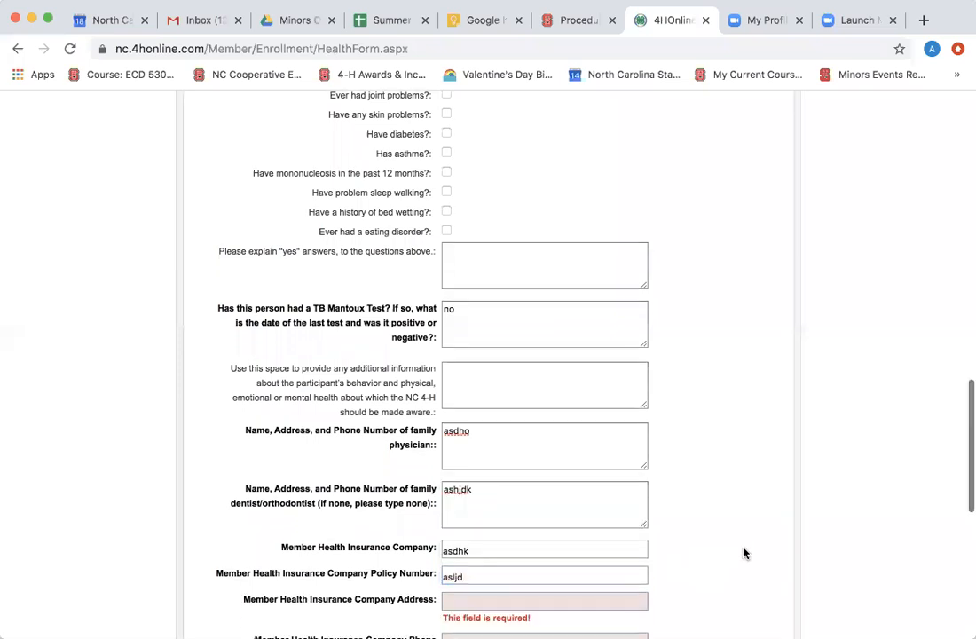
click(617, 504)
text(as,dn)
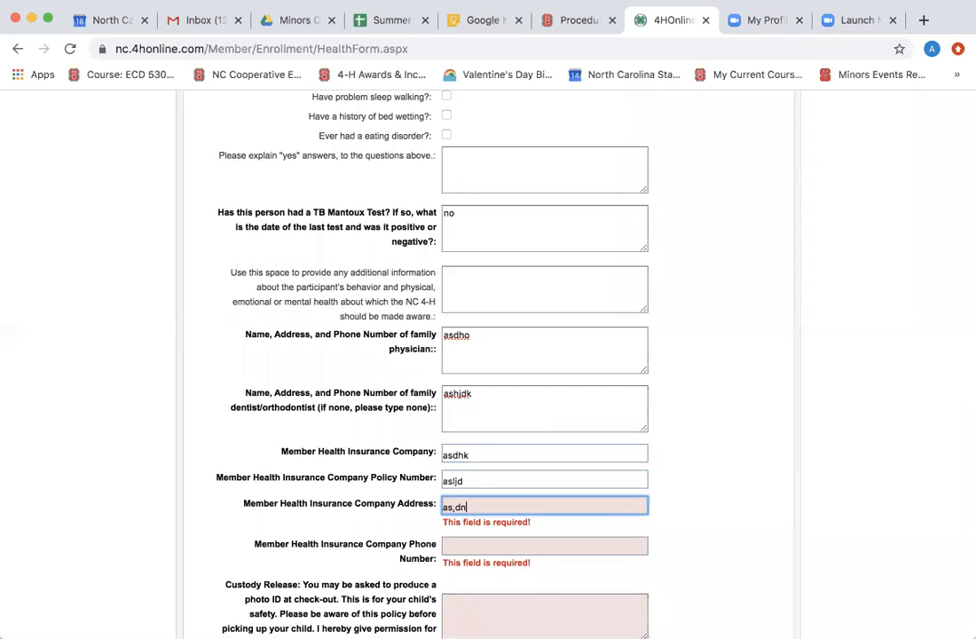
click(542, 544)
text(aLDH)
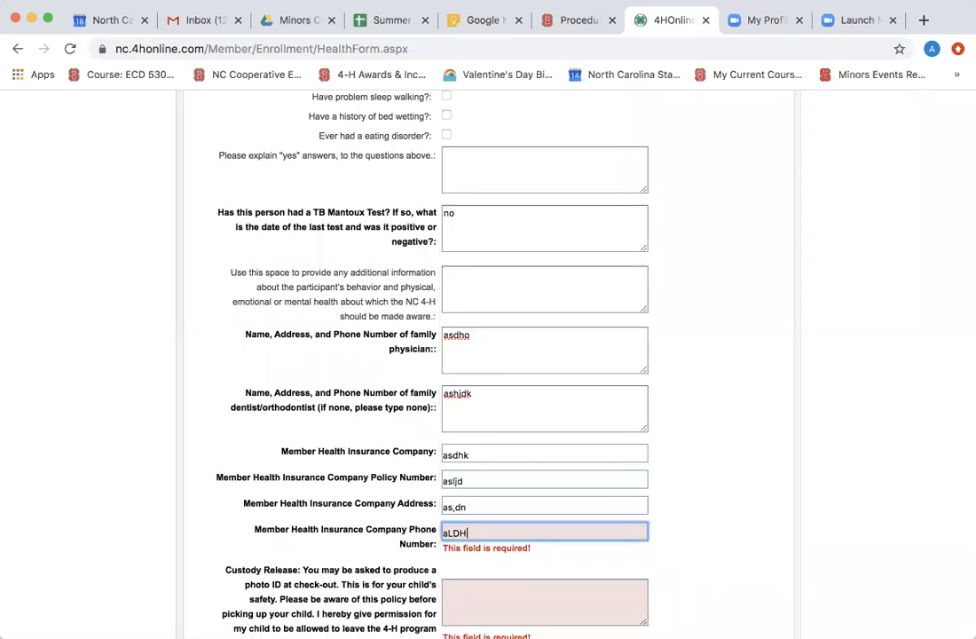
Answer the custody release question with placeholder text 'SEFKHLKSNG'.
click(508, 592)
scroll(507, 592, down, 3)
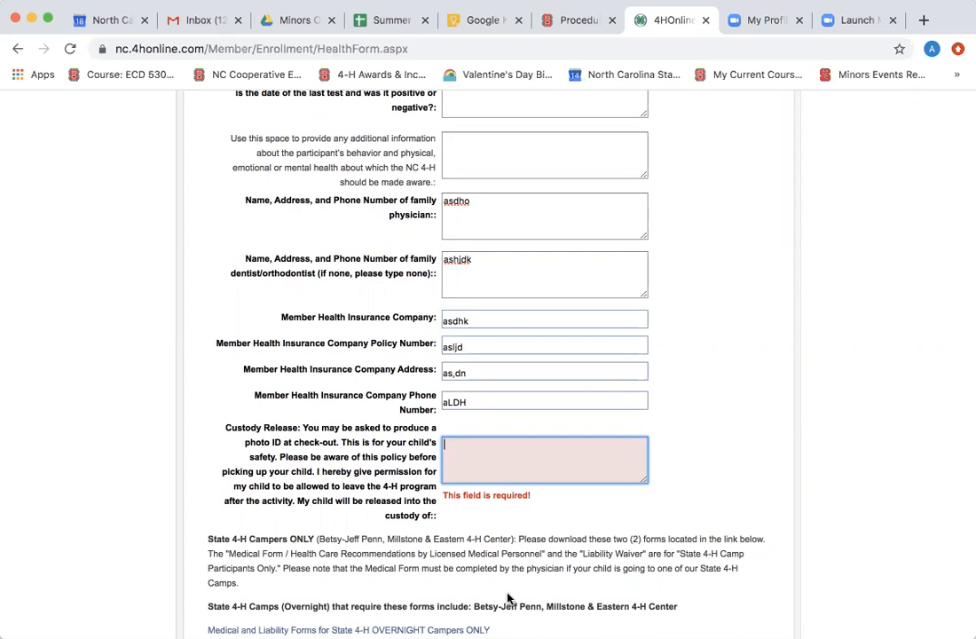
text(SEFKHLKSNG)
click(488, 534)
scroll(488, 536, down, 2)
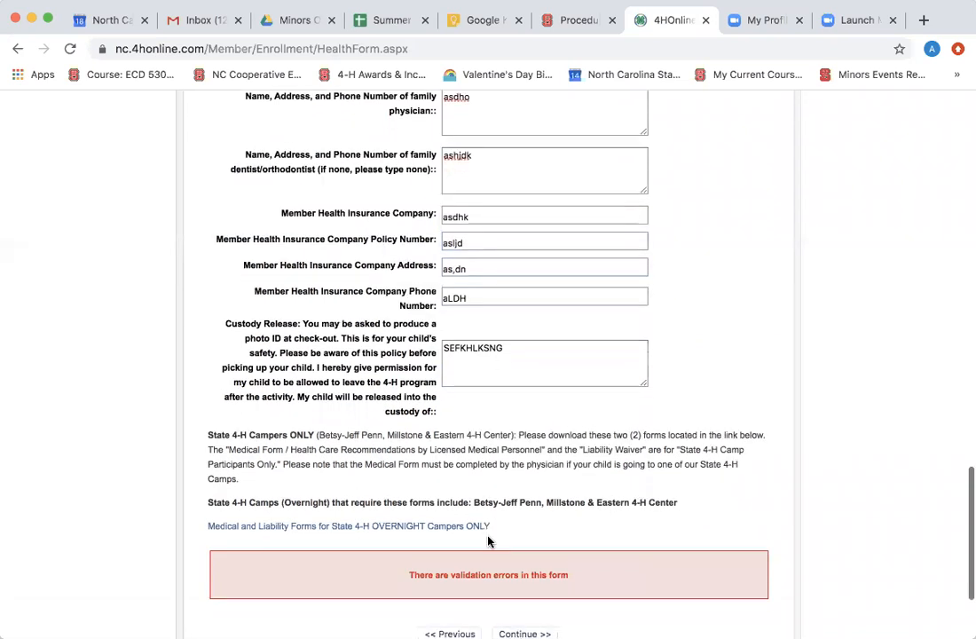
scroll(488, 541, down, 2)
Add Member at Large as the club on the Clubs page, then continue to Projects.
click(510, 565)
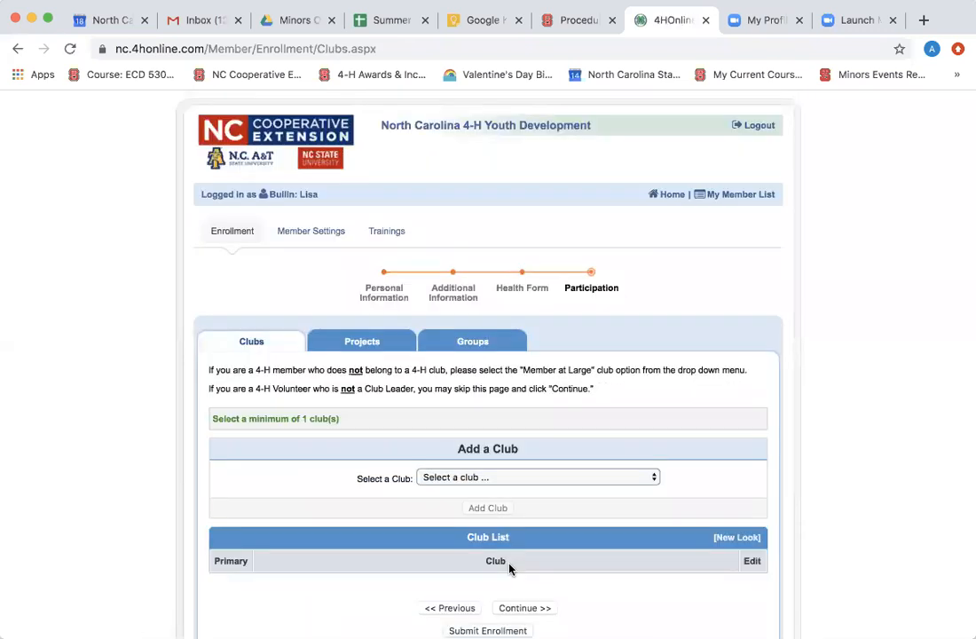
scroll(510, 567, down, 1)
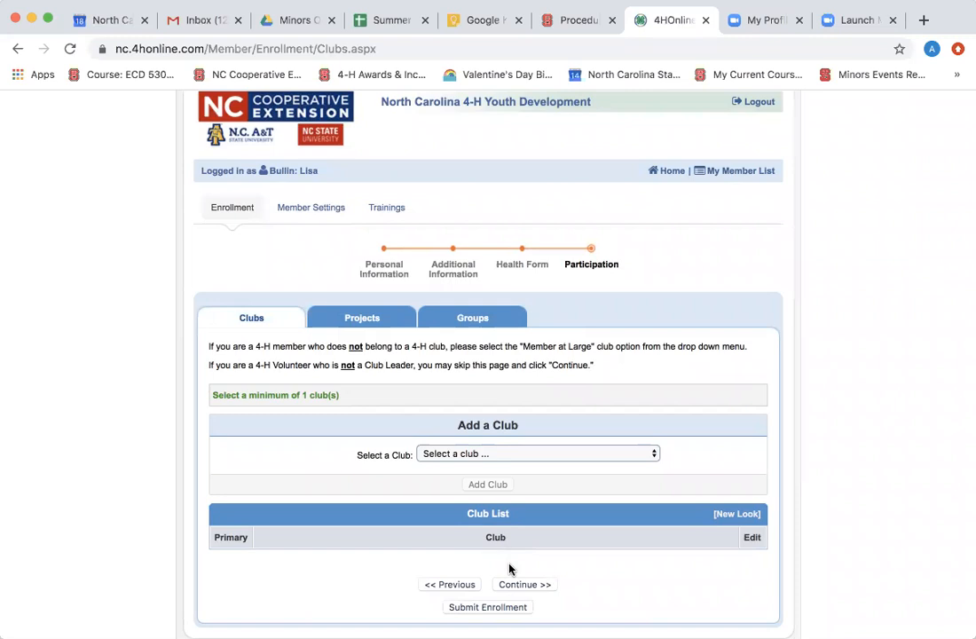
click(601, 453)
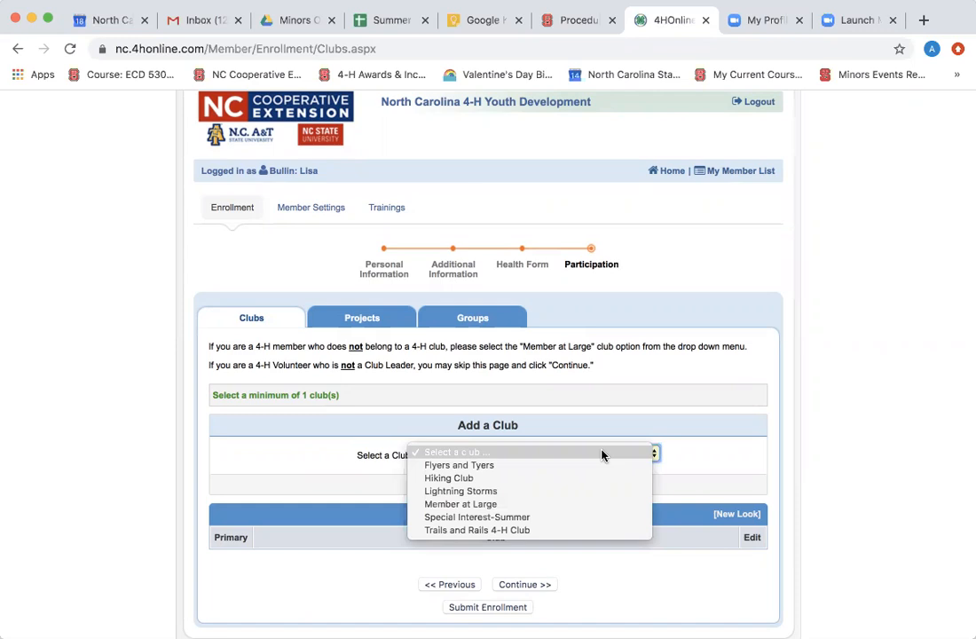
click(600, 504)
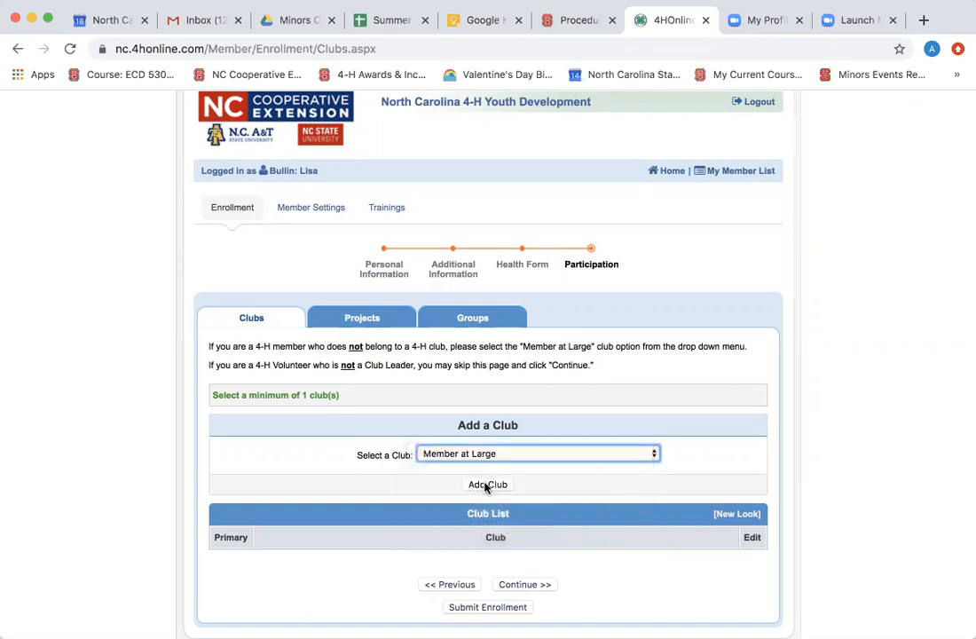
click(485, 485)
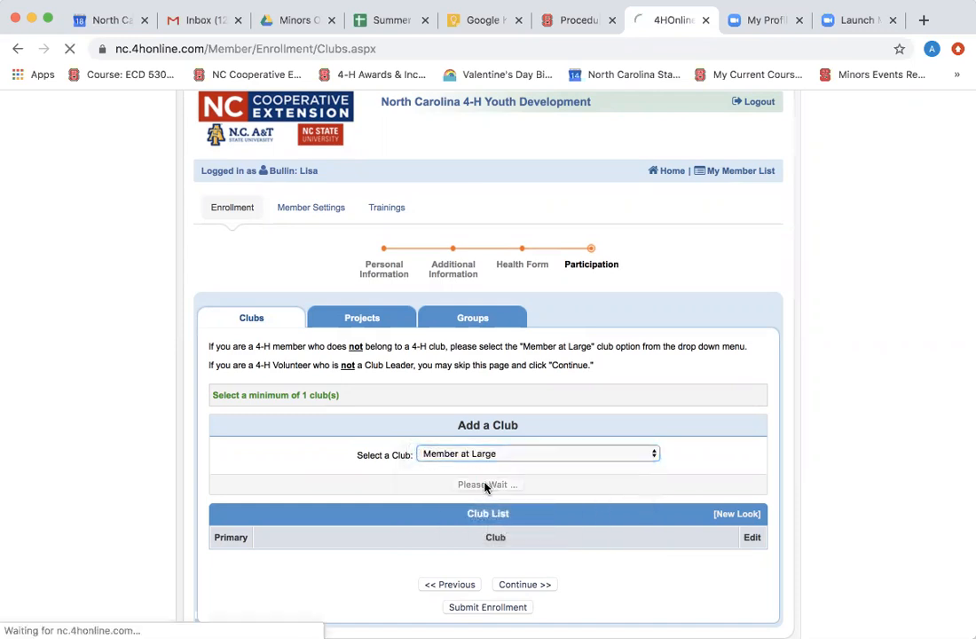
scroll(483, 532, down, 3)
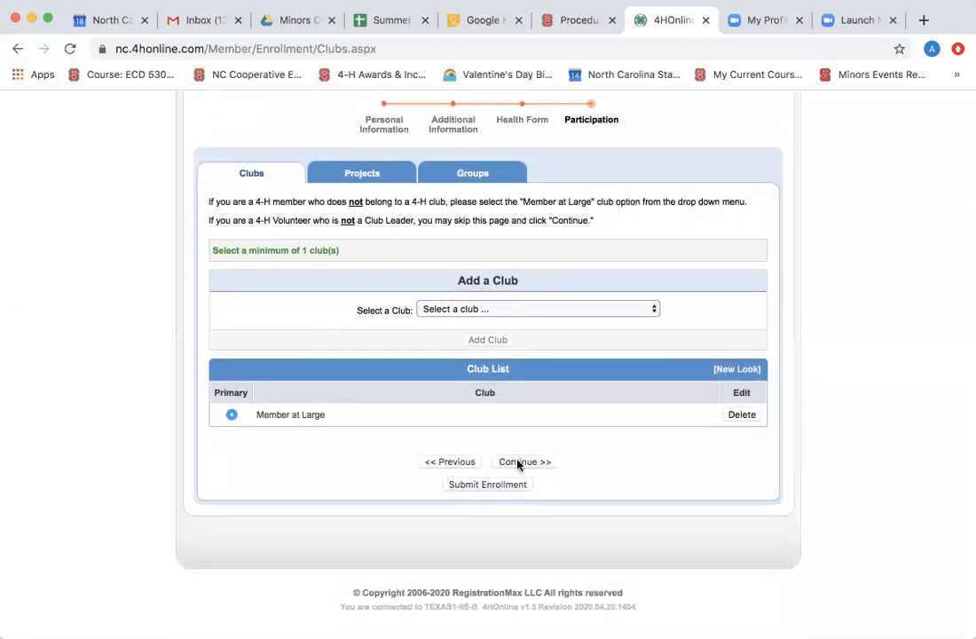
click(519, 462)
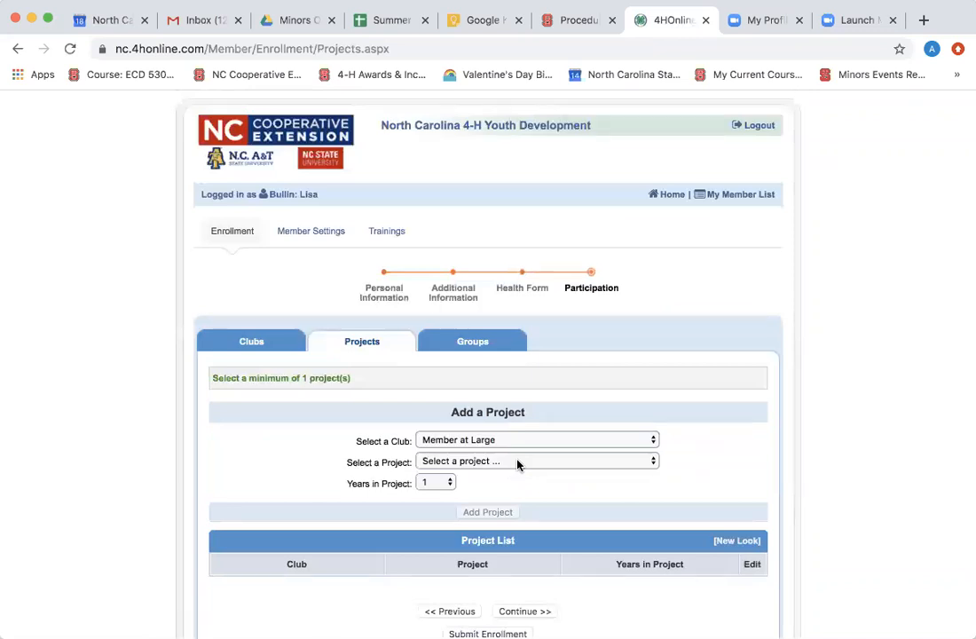
Add the Bicycle Safety project (1 year) and continue to the Groups page.
scroll(517, 463, down, 3)
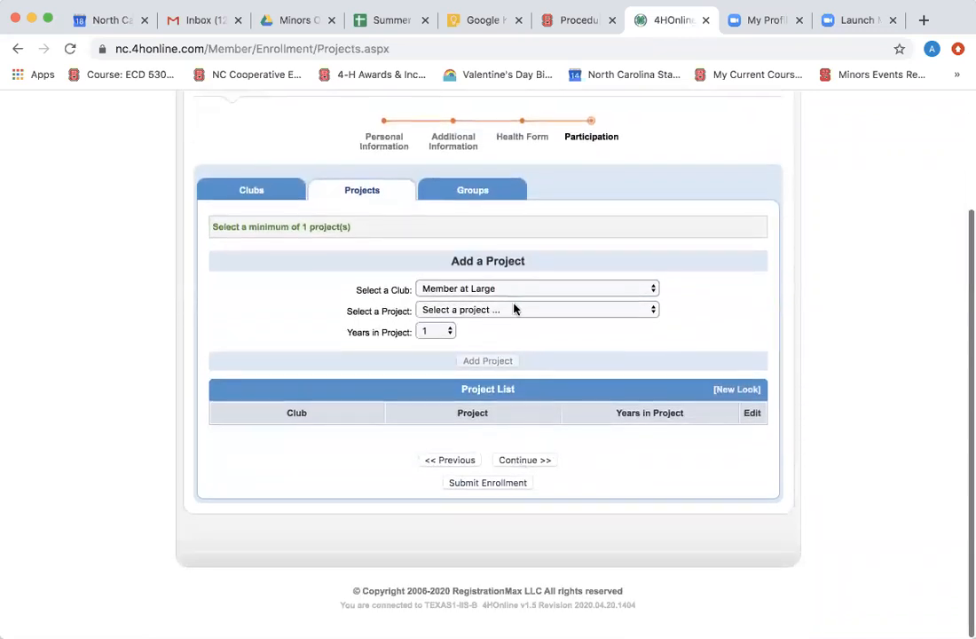
click(517, 311)
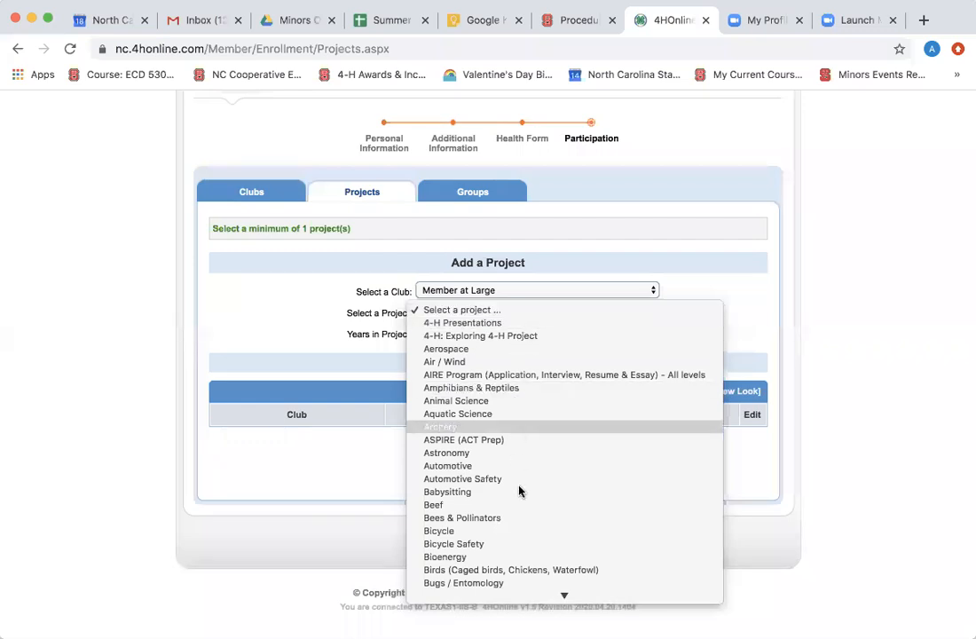
click(519, 547)
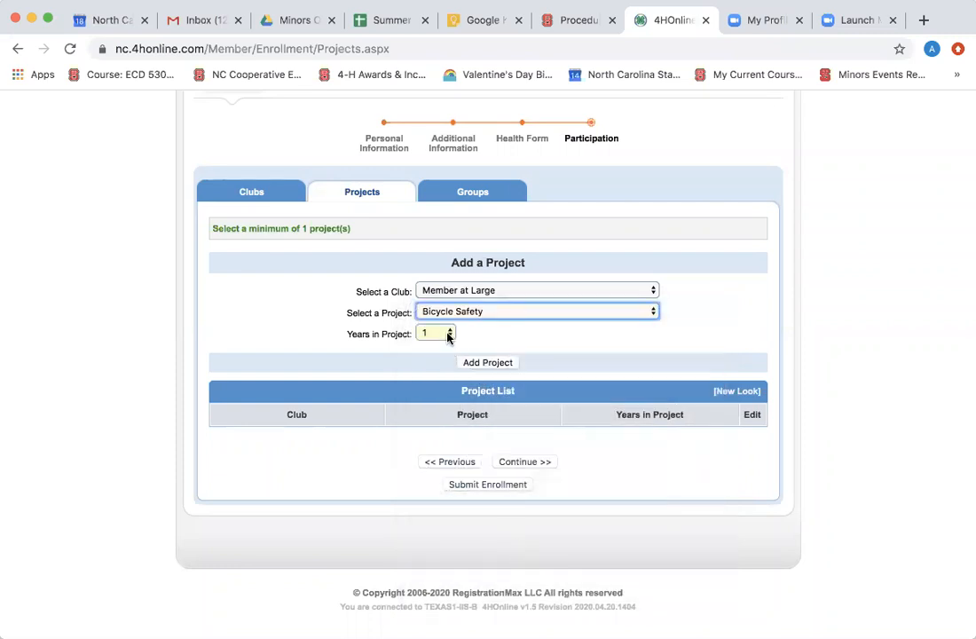
click(484, 364)
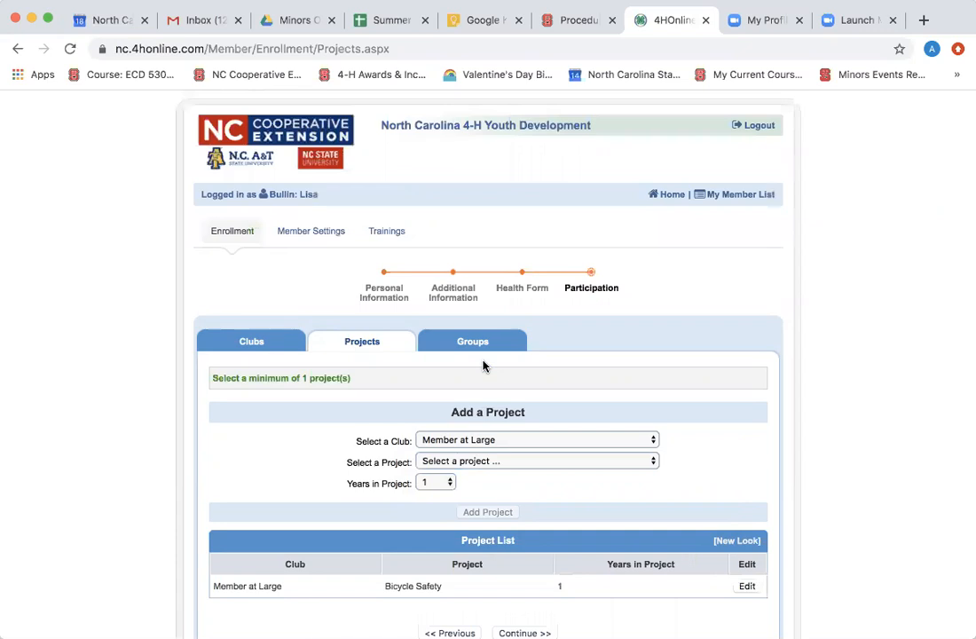
scroll(483, 364, down, 3)
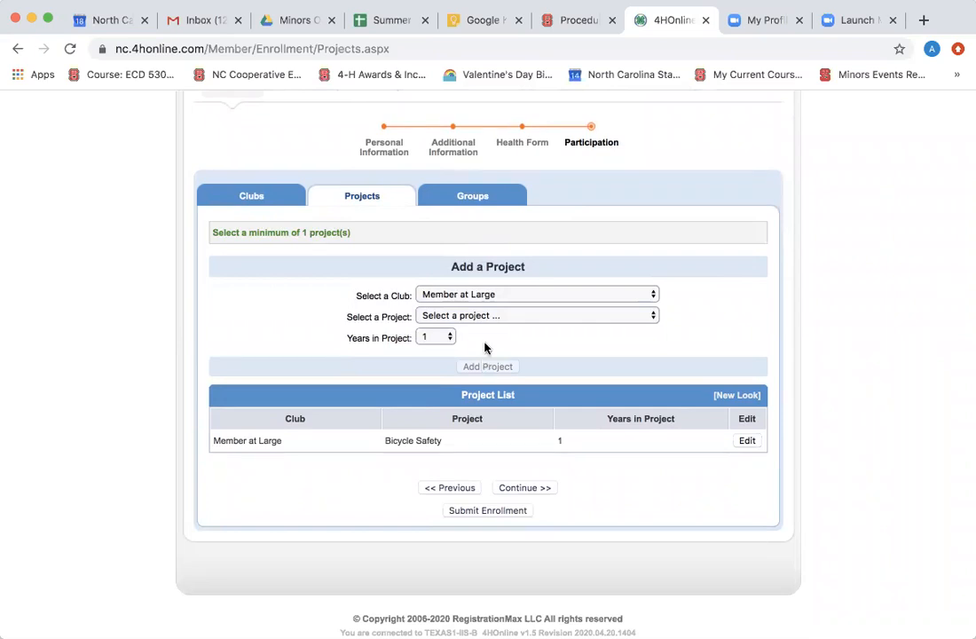
click(524, 487)
Add Camp: BJP 4-H Camp to the Group List and submit the enrollment.
scroll(524, 479, down, 2)
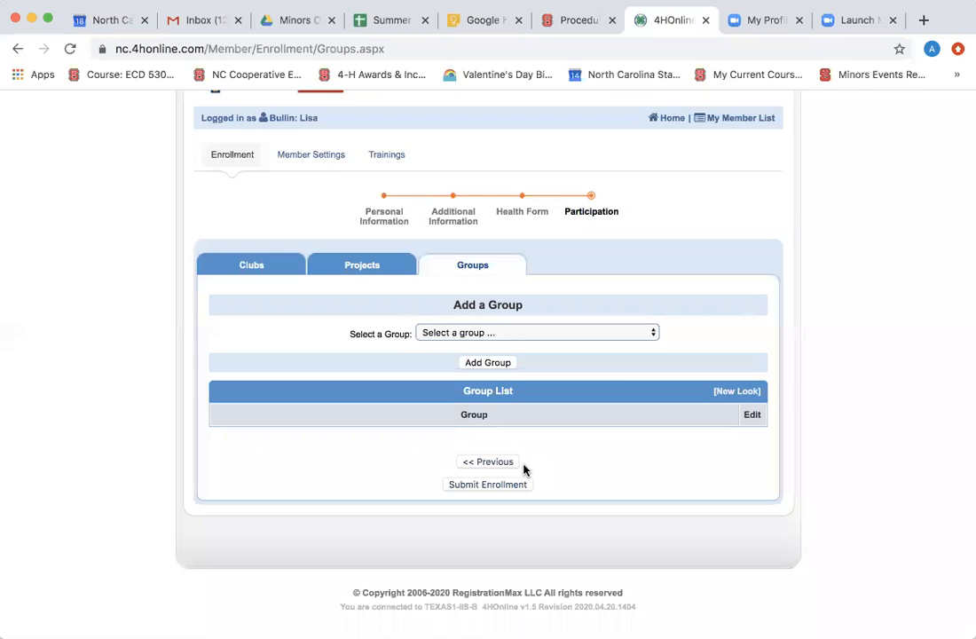
click(582, 333)
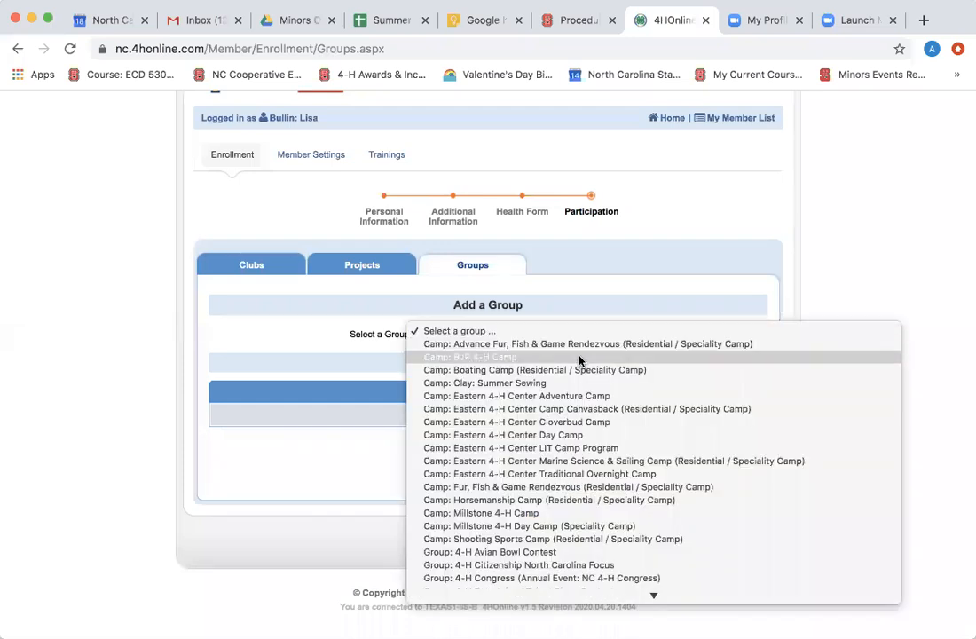
click(579, 358)
click(477, 362)
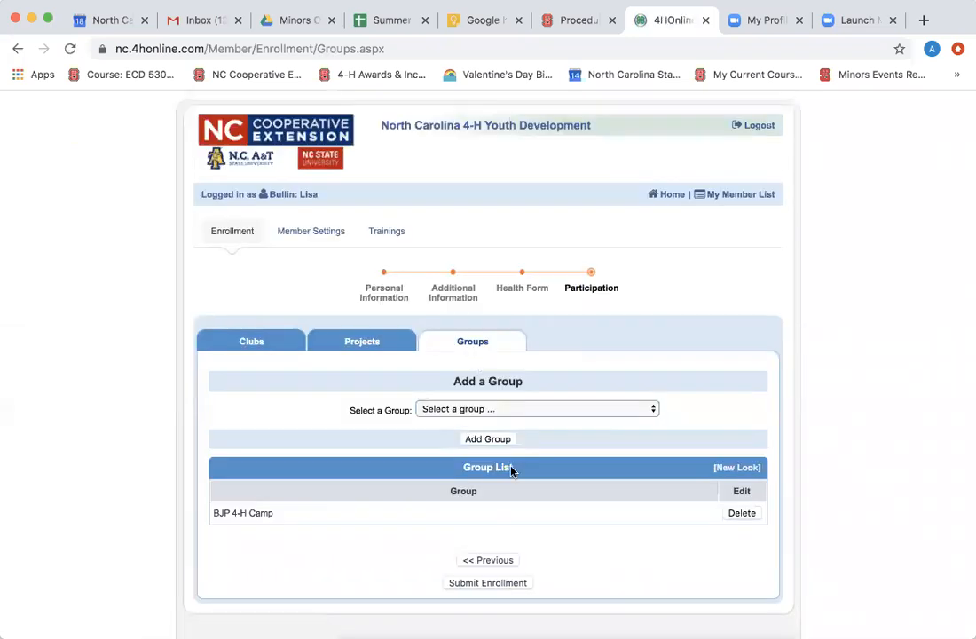
scroll(512, 470, down, 3)
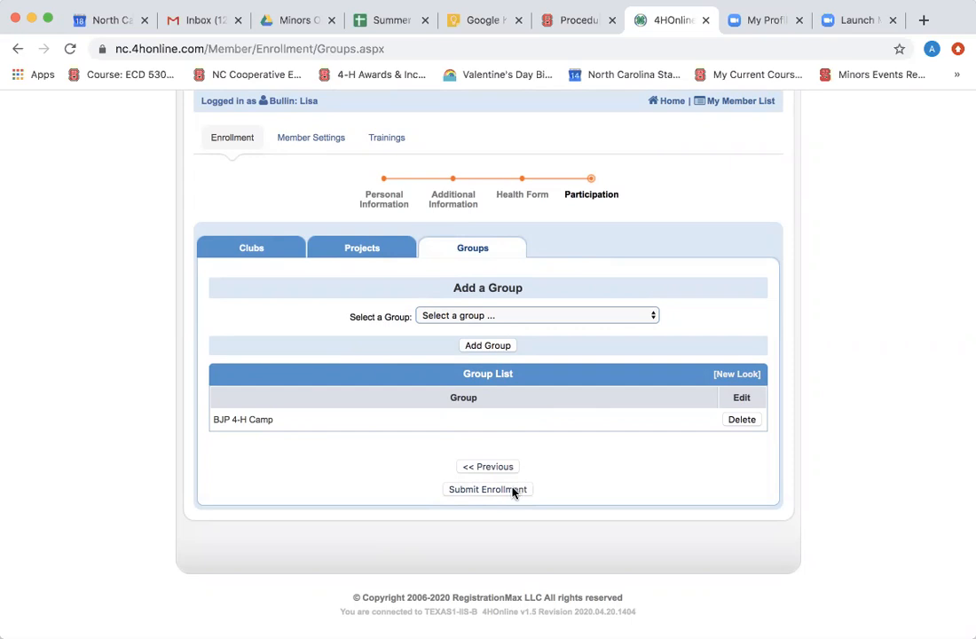
click(512, 490)
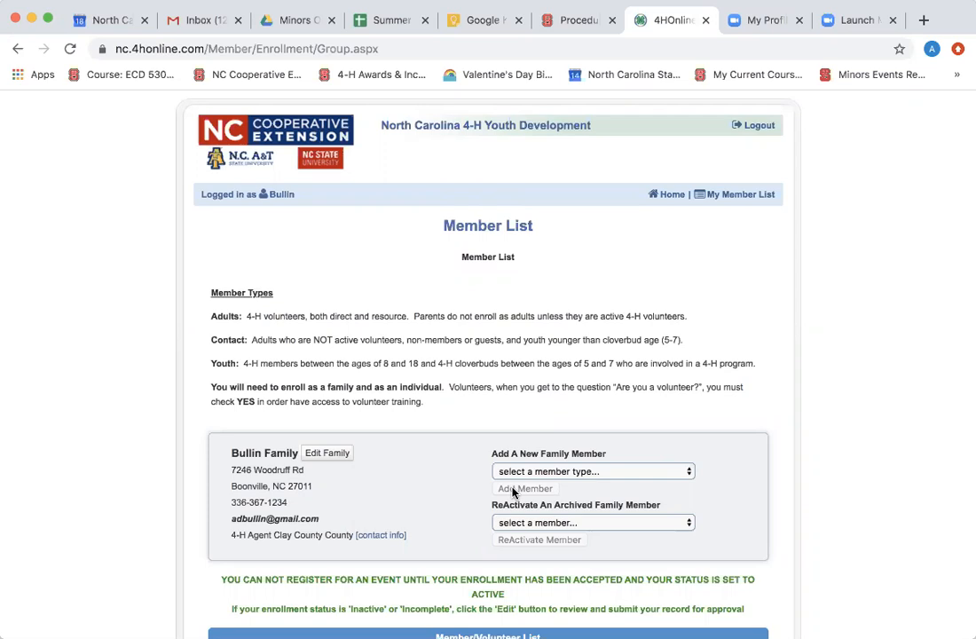
Pick Adult in the member type dropdown below the pending youth on the Member List.
scroll(513, 492, down, 5)
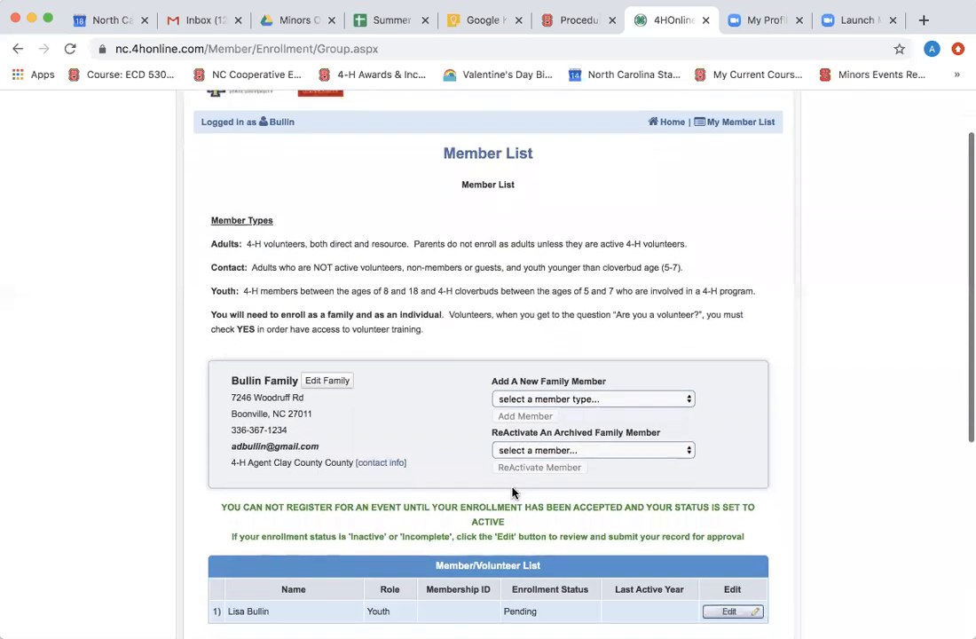
scroll(519, 470, down, 1)
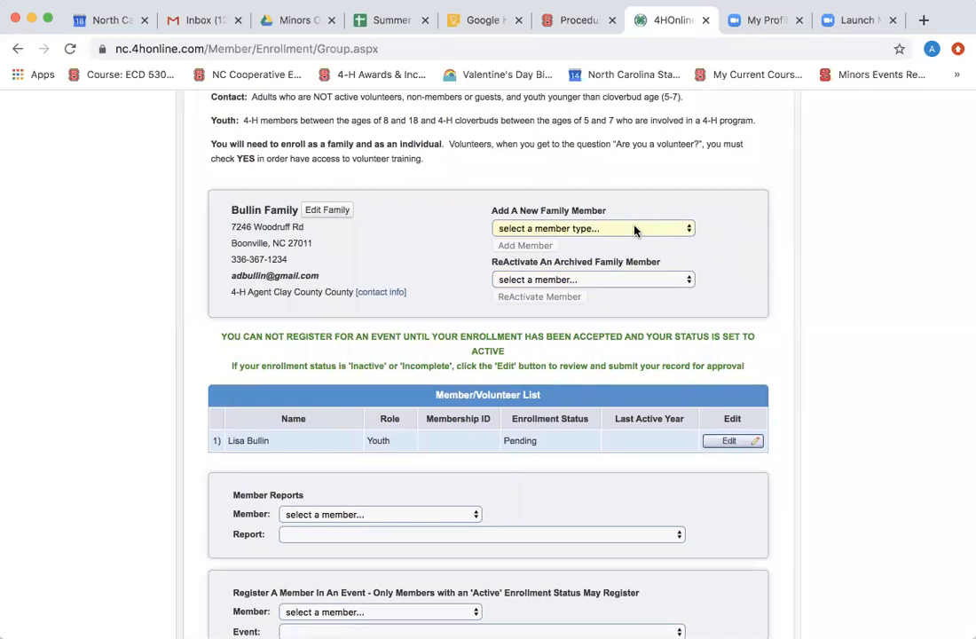
click(634, 229)
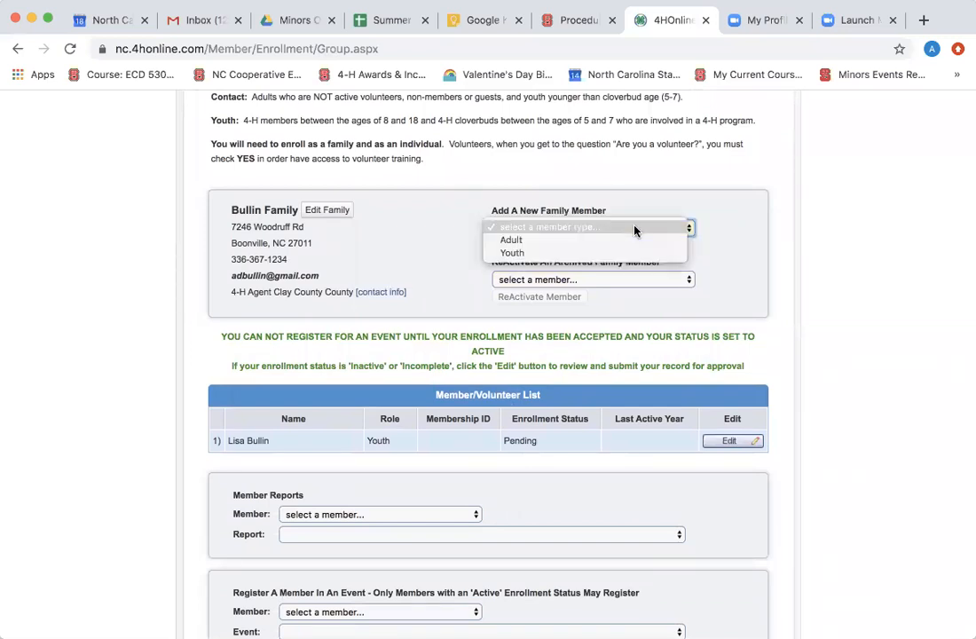
click(632, 241)
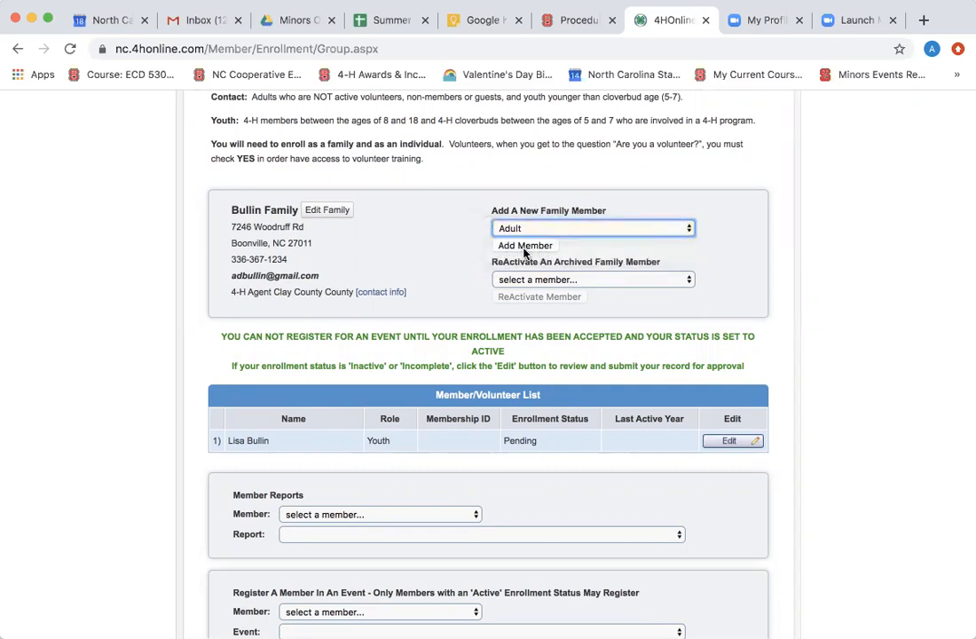
Start adding the adult family member and enter her first name.
click(524, 246)
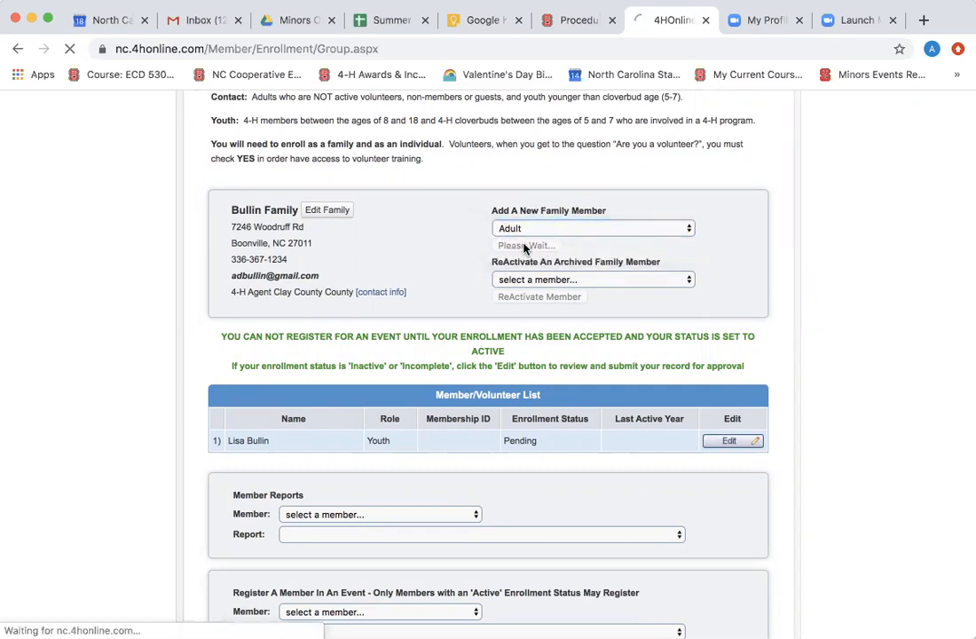
scroll(568, 382, down, 3)
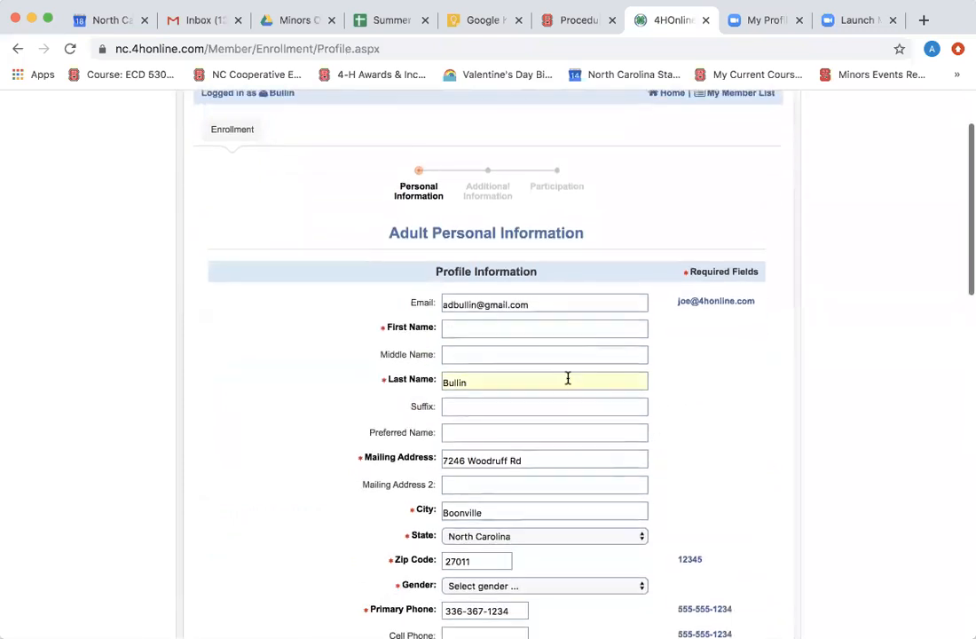
click(568, 378)
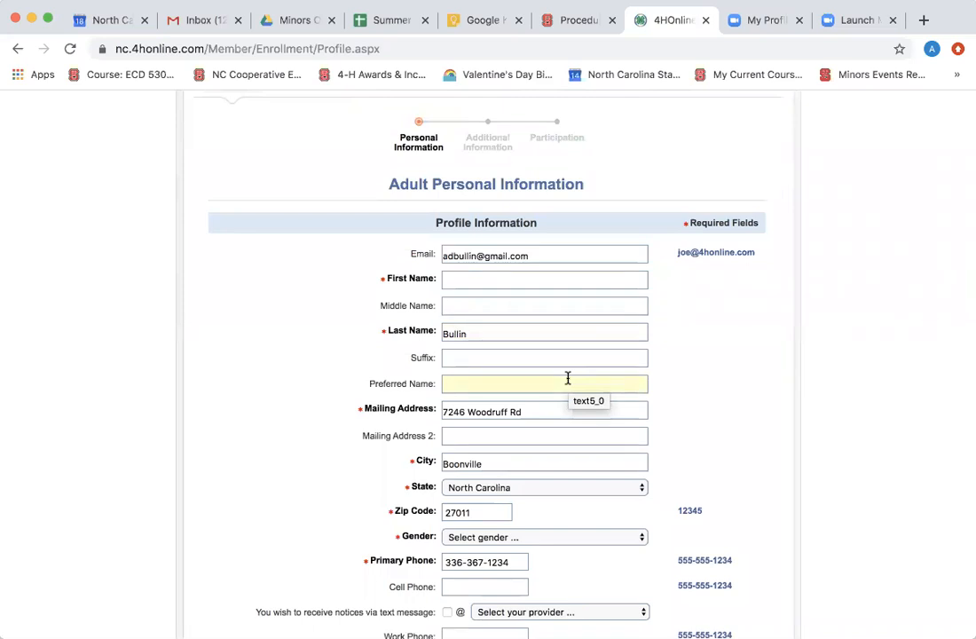
scroll(568, 377, down, 1)
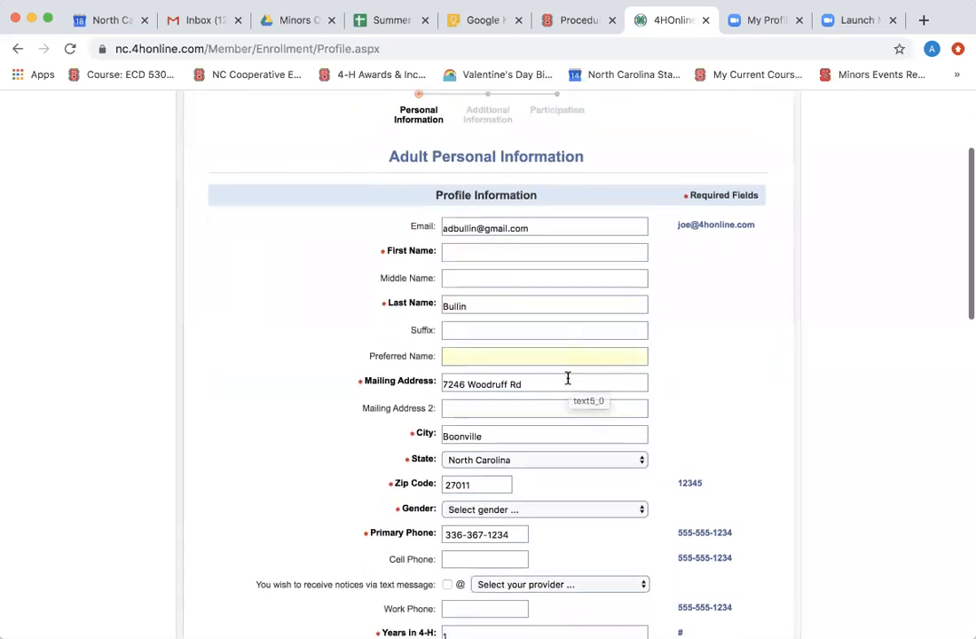
click(522, 251)
text(W)
key(BackSpace)
text(EMMY)
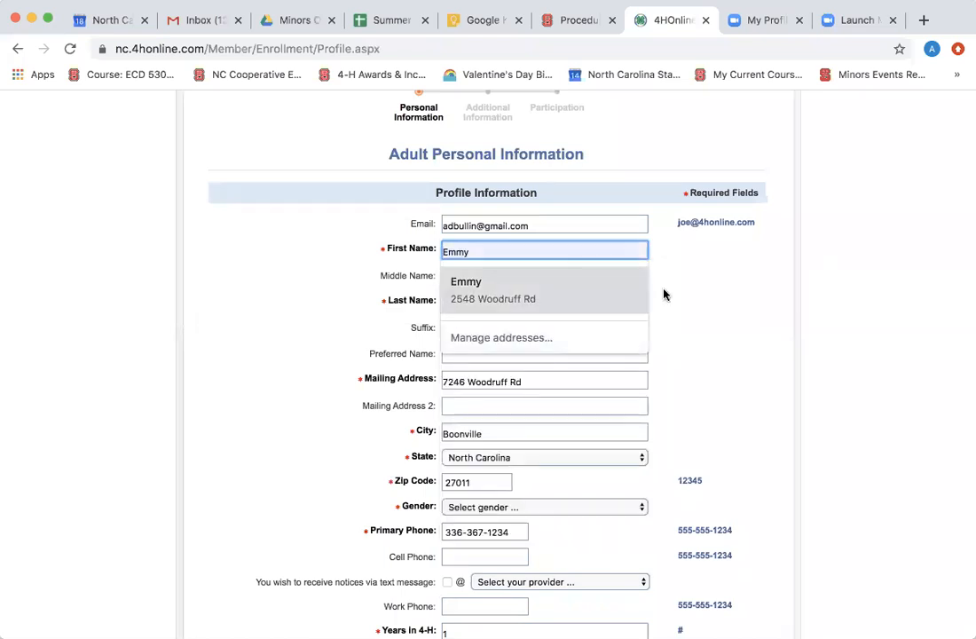
click(696, 307)
Enter the emergency contact's name, phone and cell phone numbers, with relationship SPOUSE.
scroll(549, 405, down, 2)
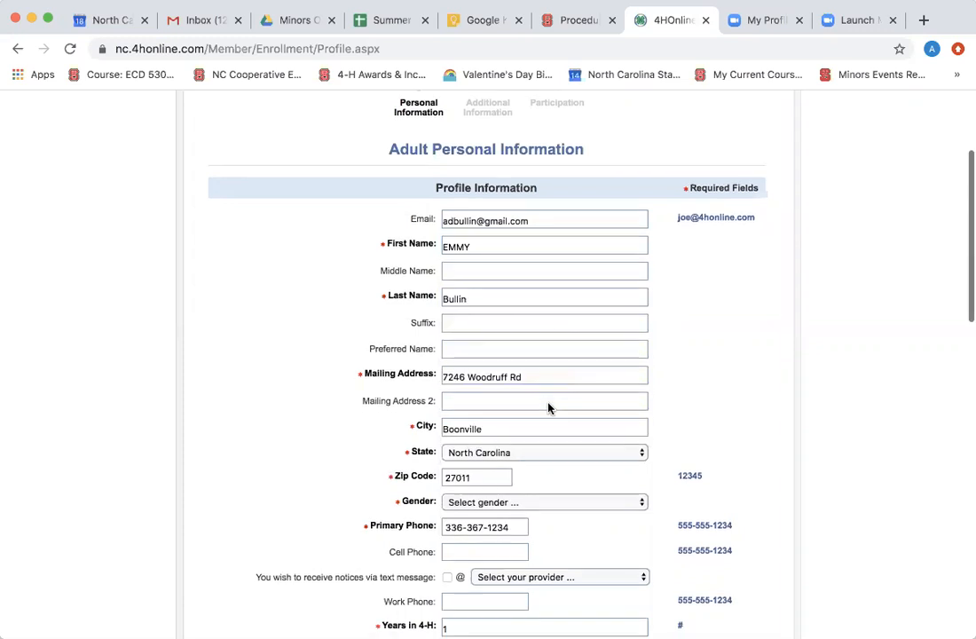
scroll(548, 408, down, 4)
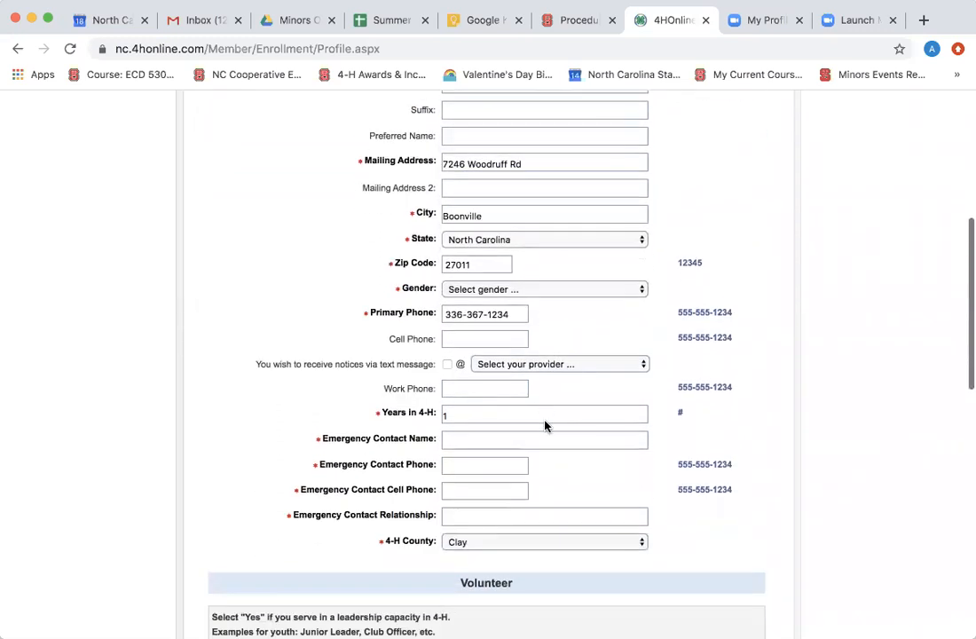
click(533, 409)
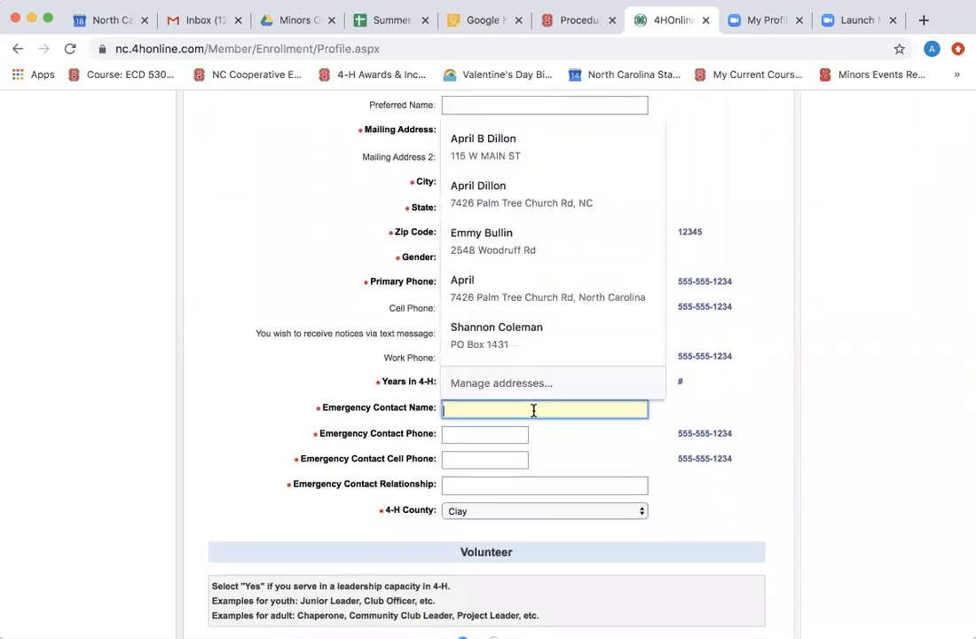
text(SAFGES)
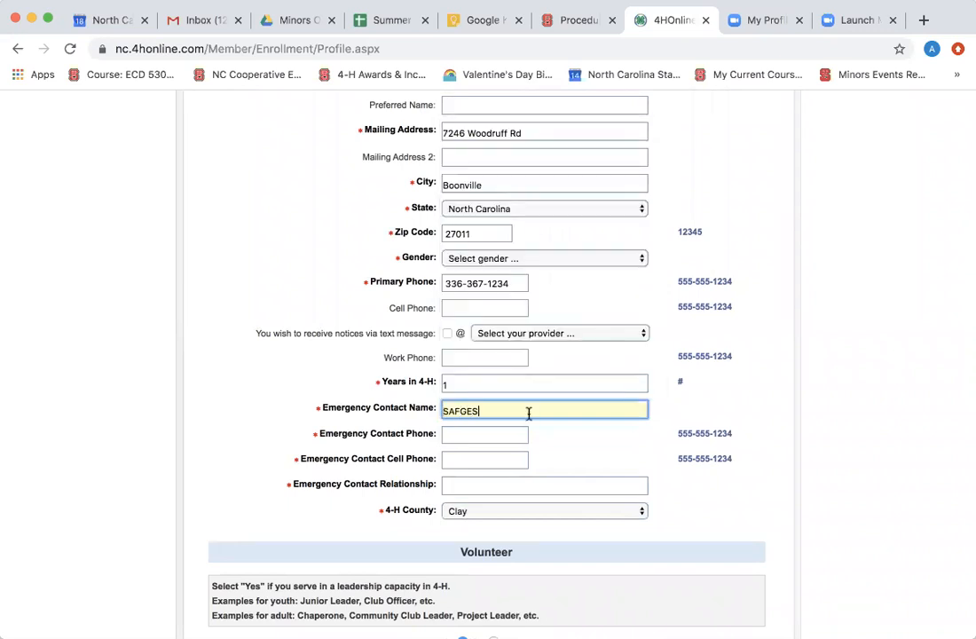
click(510, 432)
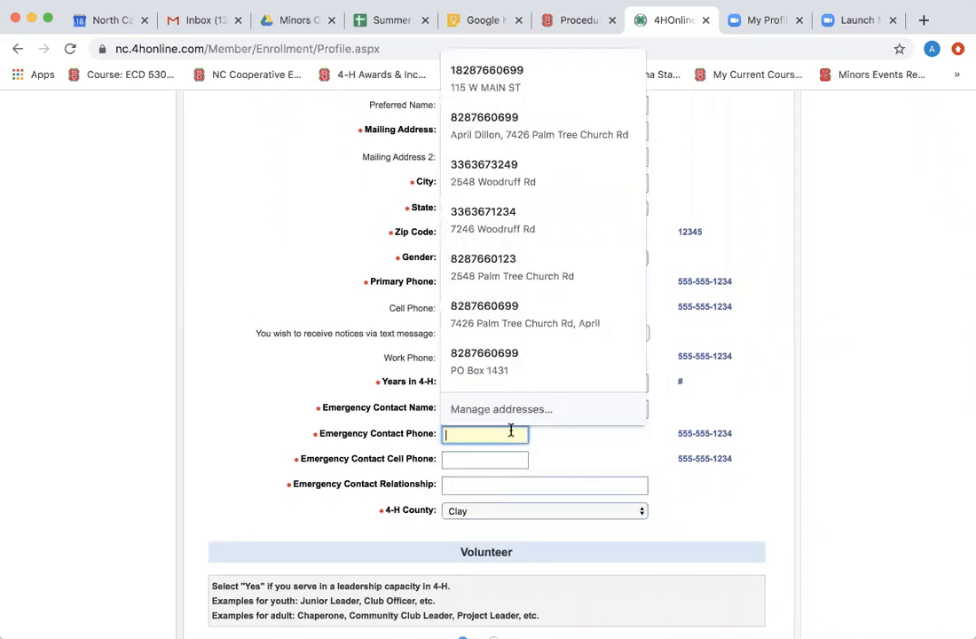
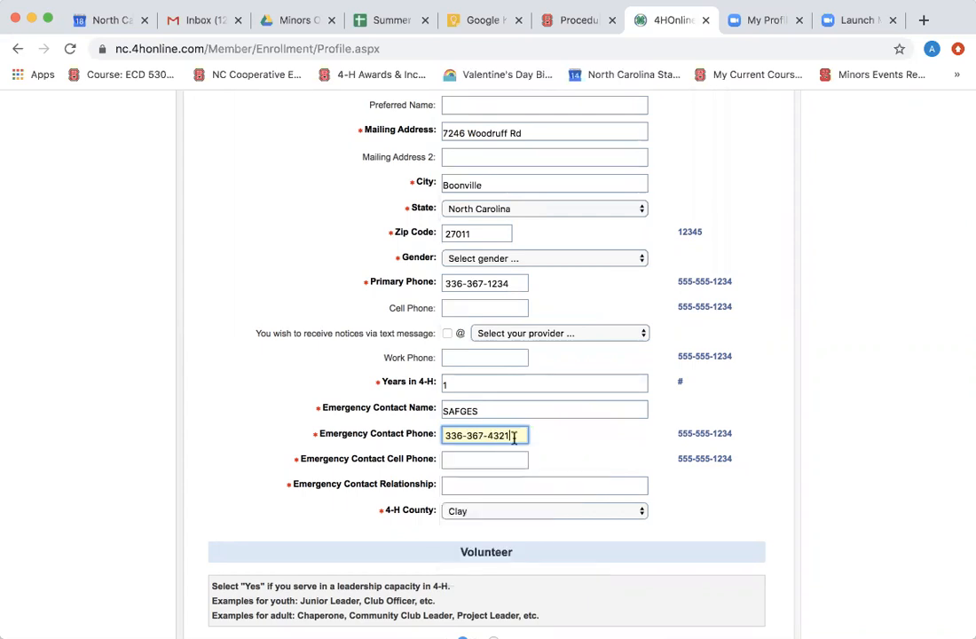
click(512, 453)
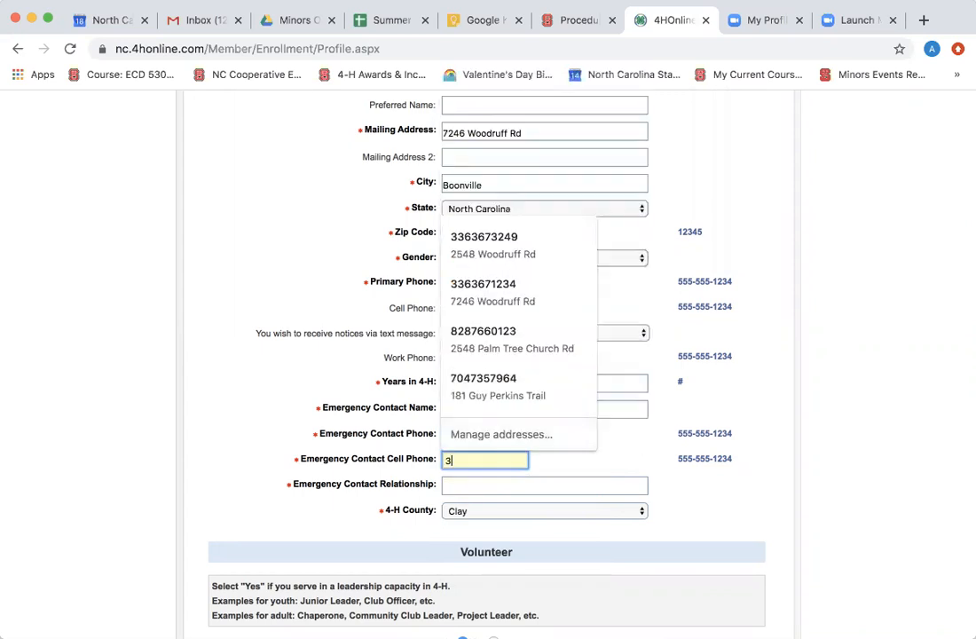
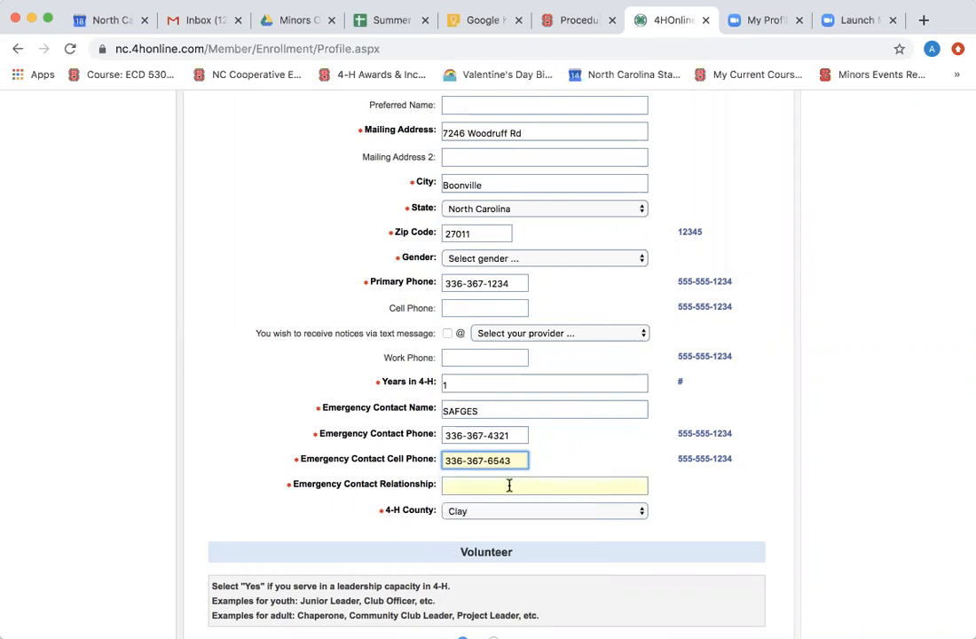
click(509, 485)
text(SPOUSE)
click(678, 496)
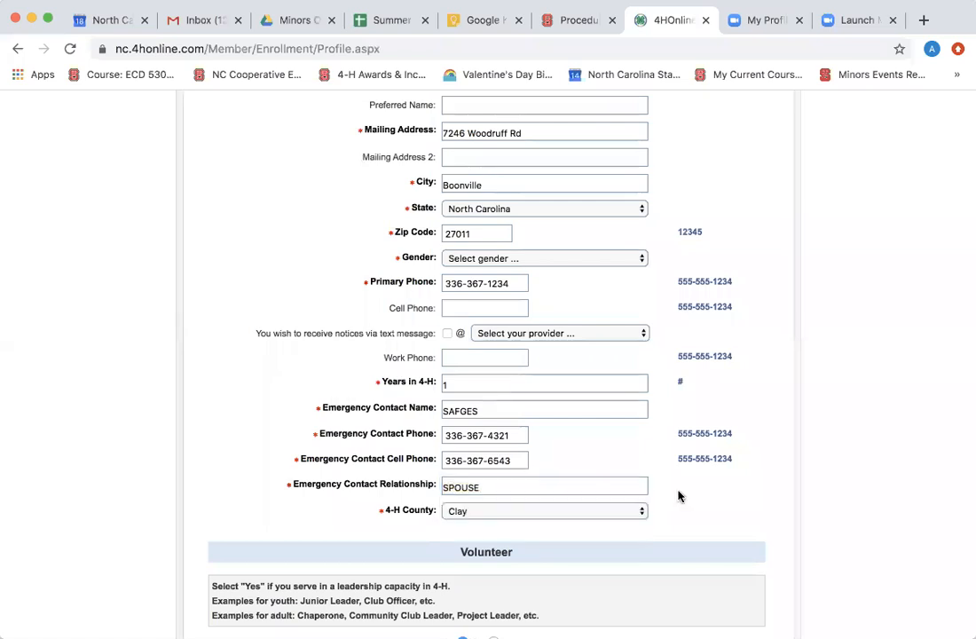
Mark Volunteer Yes, not Hispanic or Latino, race White, and residence in a town under 10,000.
scroll(598, 531, down, 4)
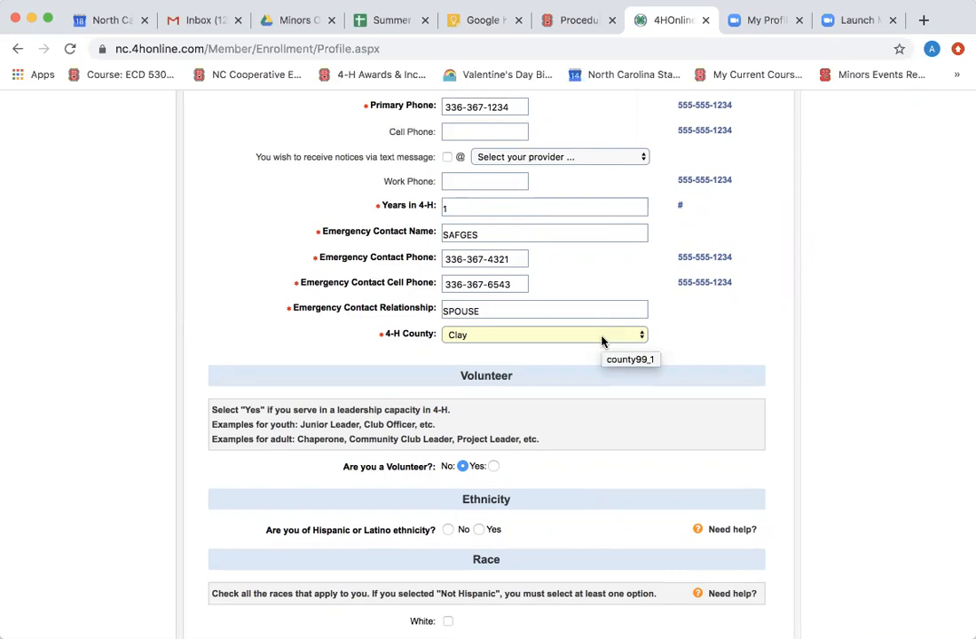
scroll(594, 384, down, 2)
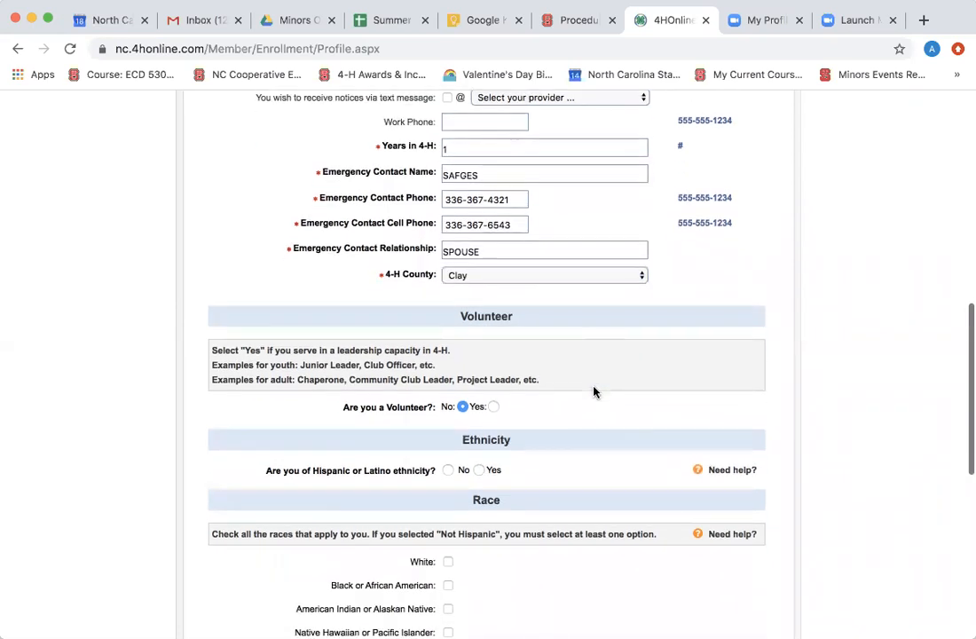
click(493, 406)
scroll(493, 406, down, 5)
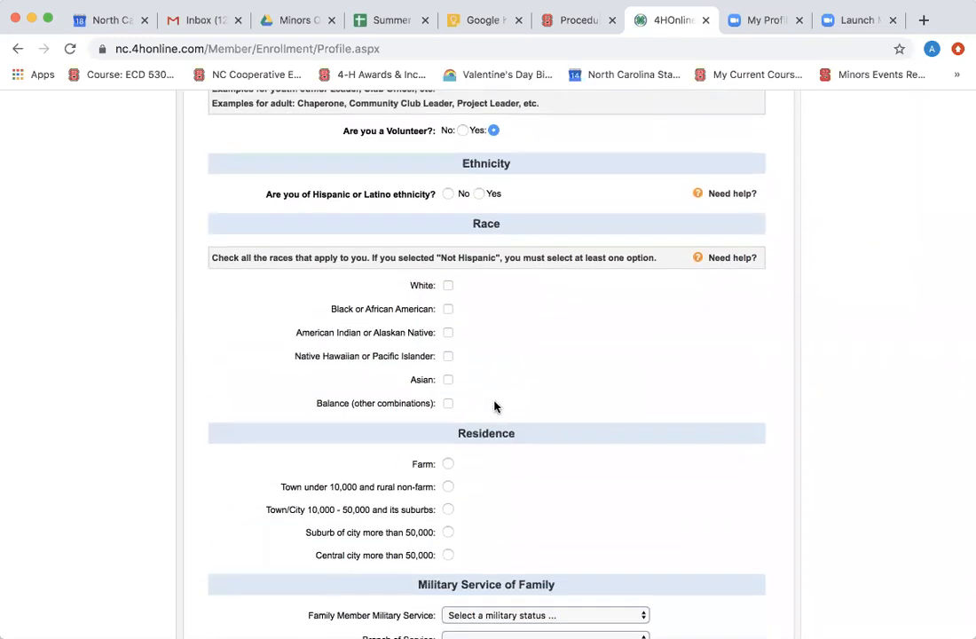
scroll(494, 407, down, 1)
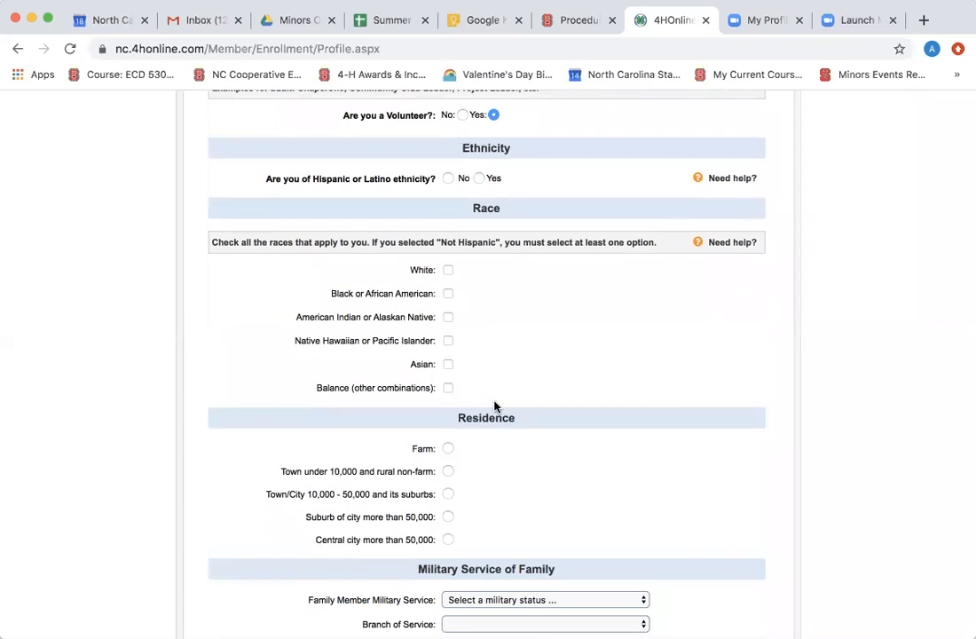
scroll(493, 393, down, 2)
scroll(493, 392, up, 2)
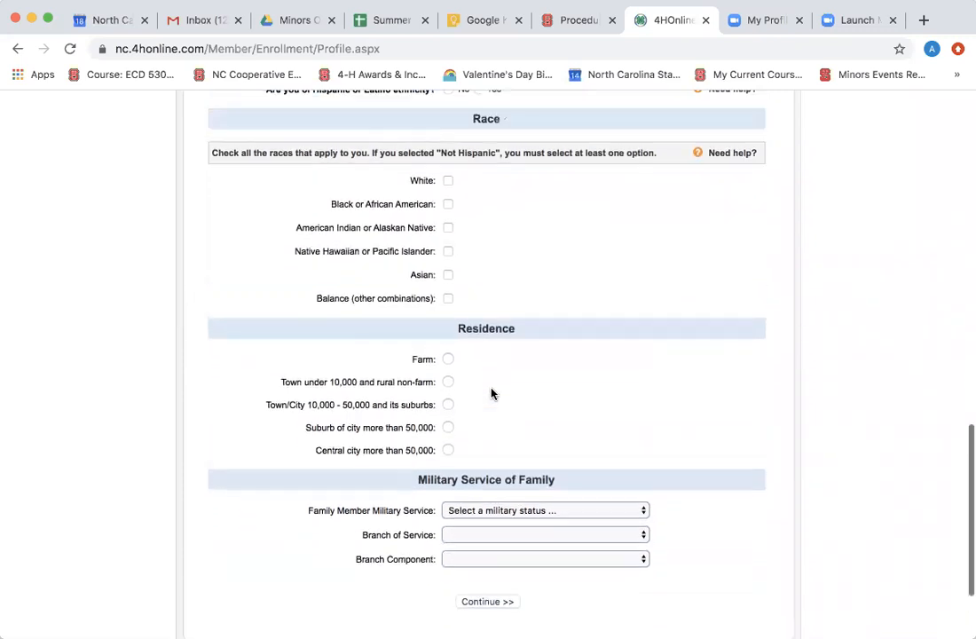
scroll(492, 393, down, 2)
scroll(492, 393, up, 1)
scroll(491, 388, up, 4)
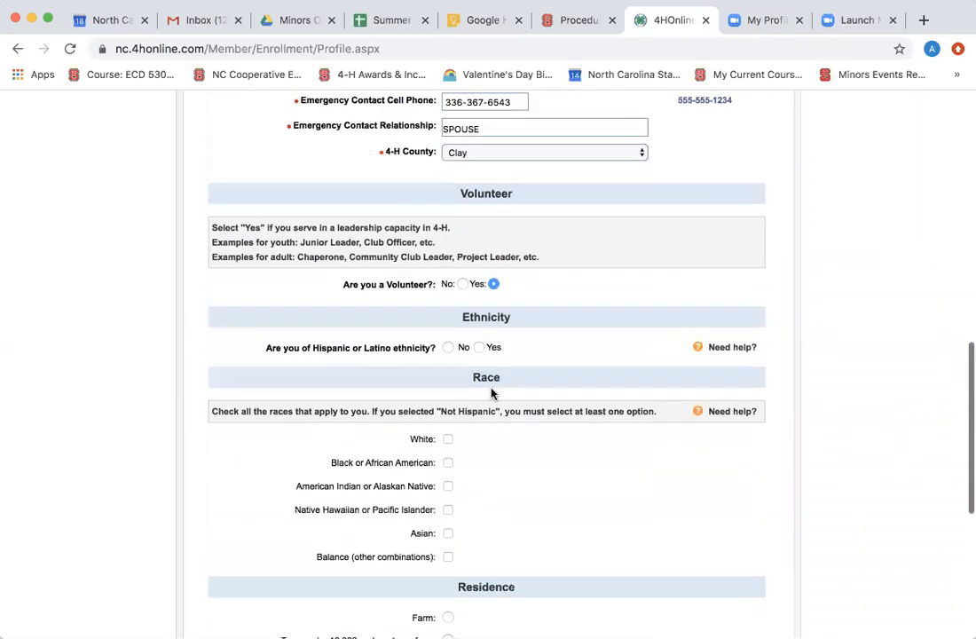
click(447, 347)
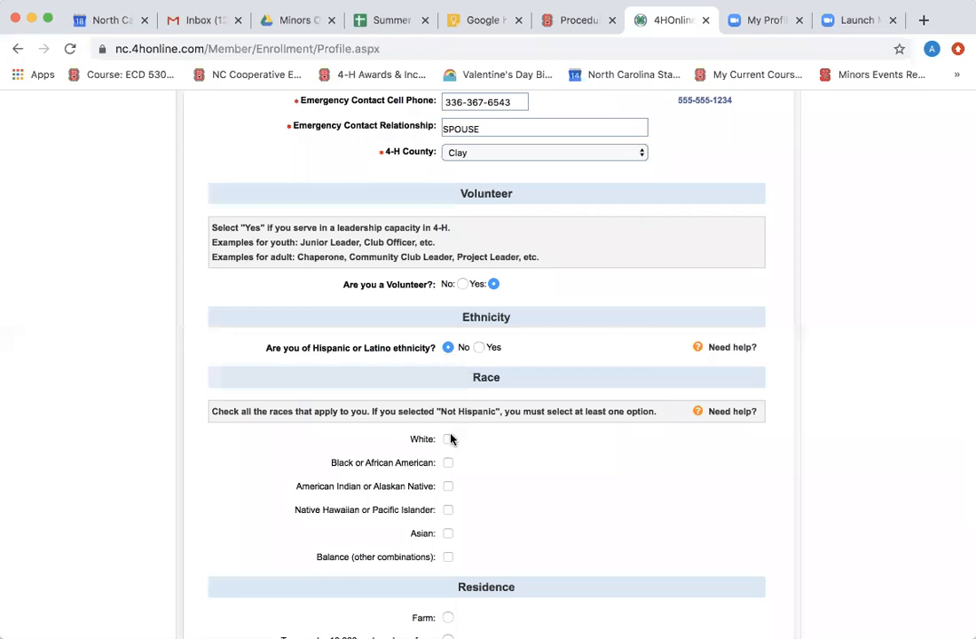
click(448, 438)
scroll(450, 439, down, 1)
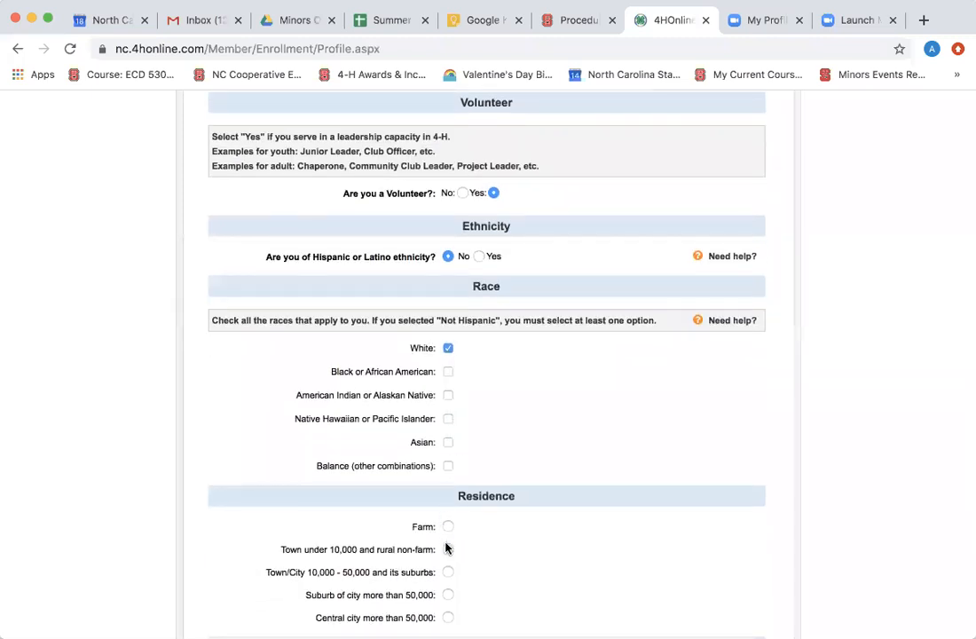
click(447, 549)
scroll(446, 549, down, 2)
Choose no family military service and Female gender, then continue.
click(491, 541)
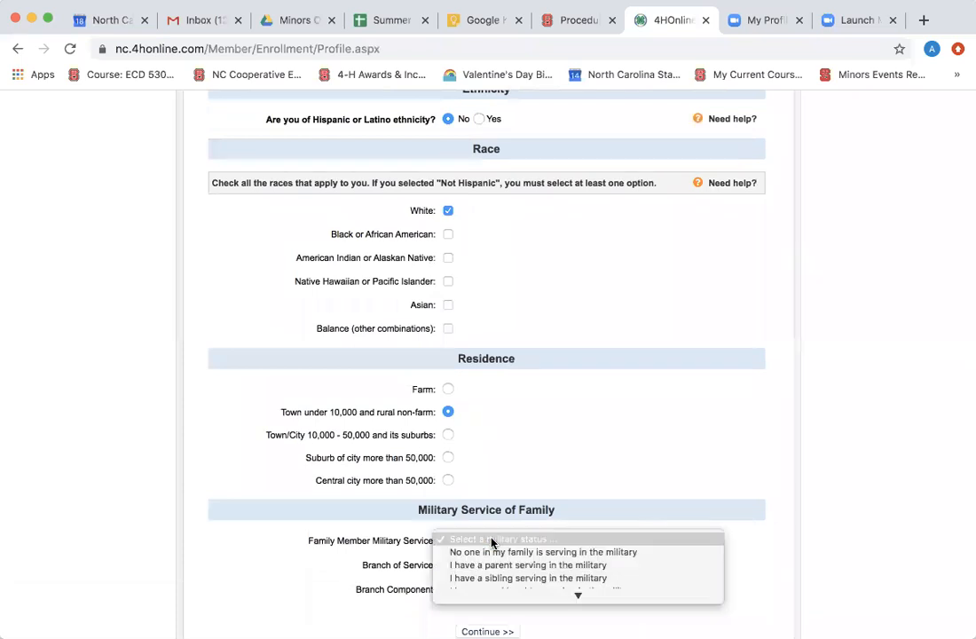
click(492, 557)
scroll(492, 558, down, 2)
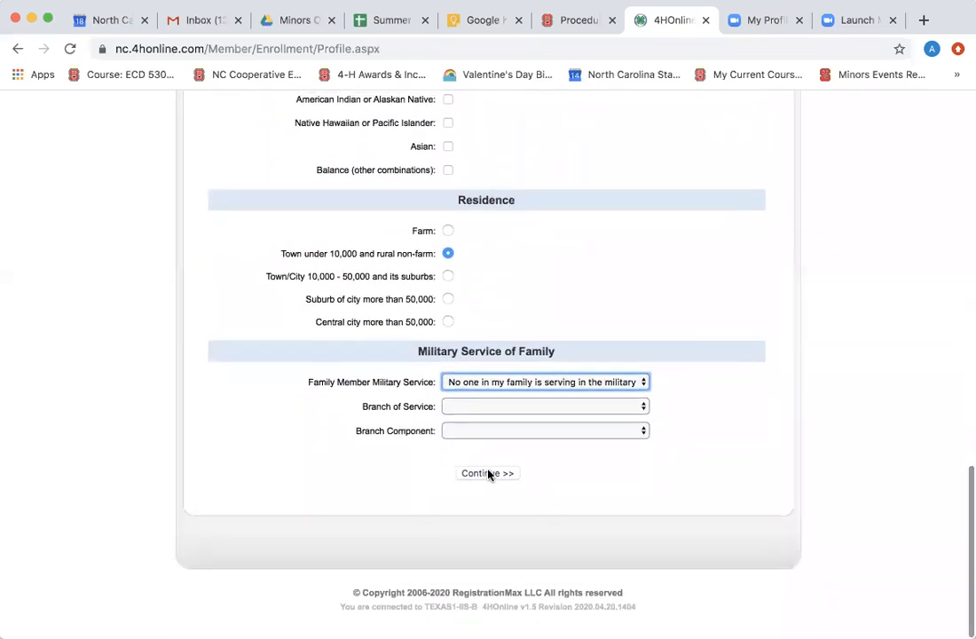
scroll(487, 475, up, 10)
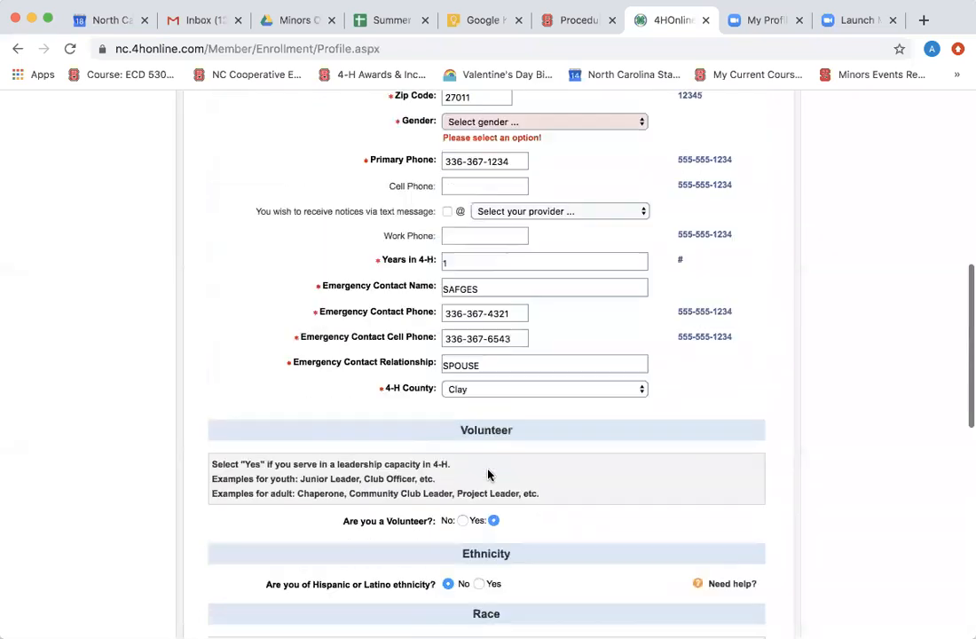
click(495, 388)
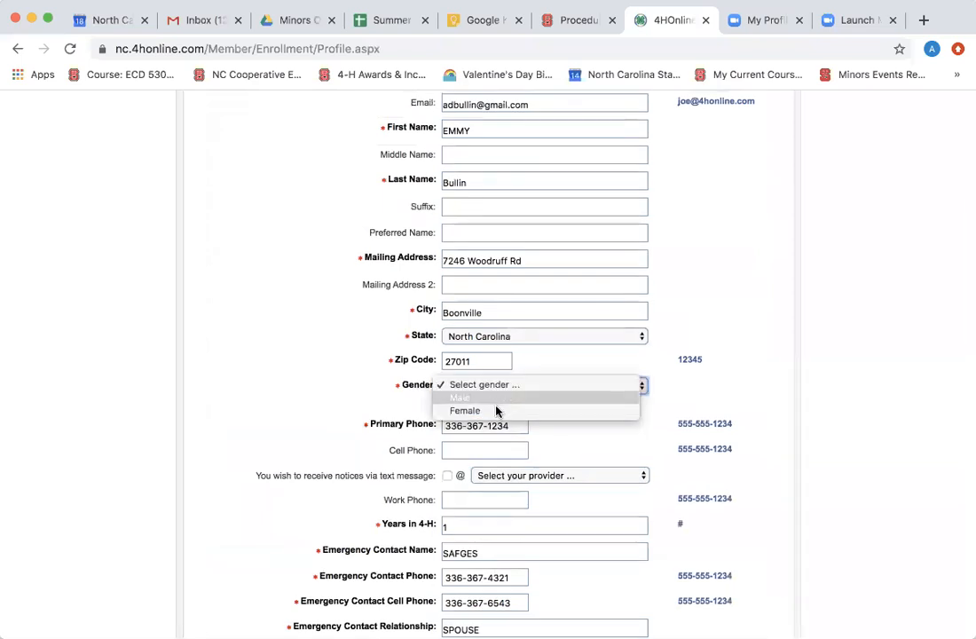
click(498, 411)
scroll(498, 412, down, 10)
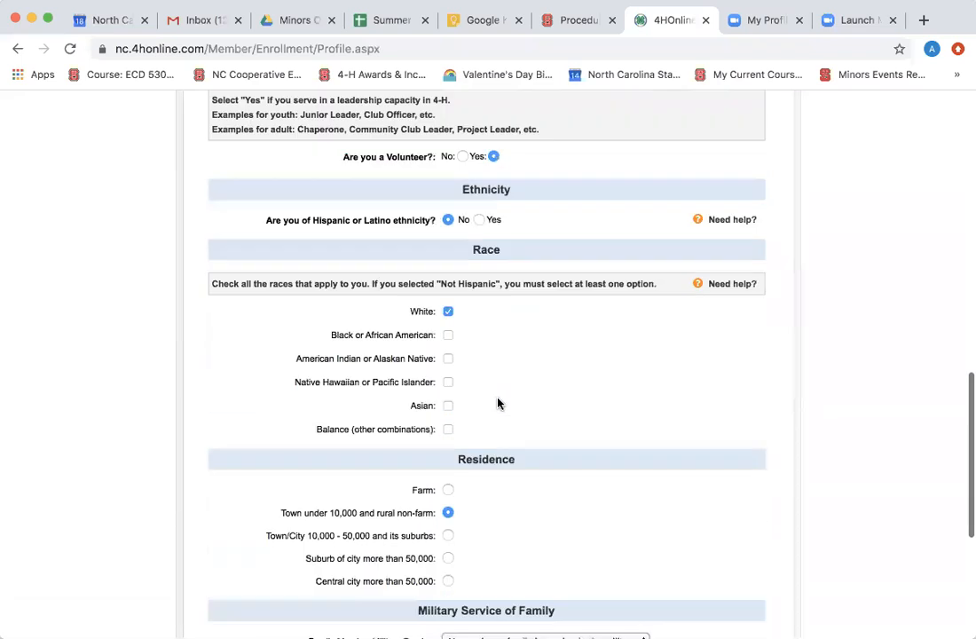
click(485, 474)
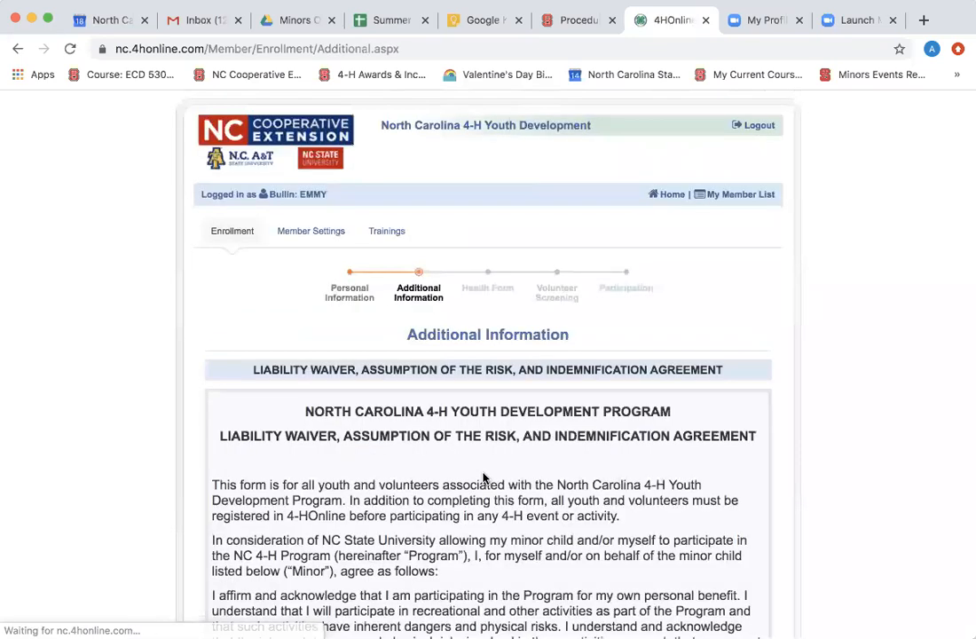
Agree Yes to the Liability Waiver and sign the member and parent/guardian fields with the adult's name.
scroll(484, 477, down, 2)
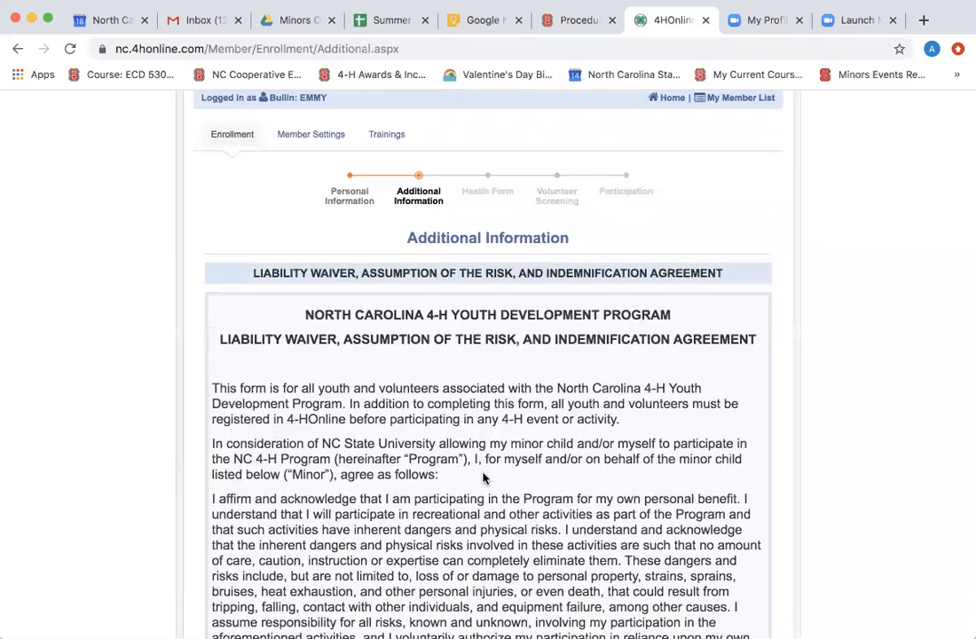
scroll(484, 477, down, 3)
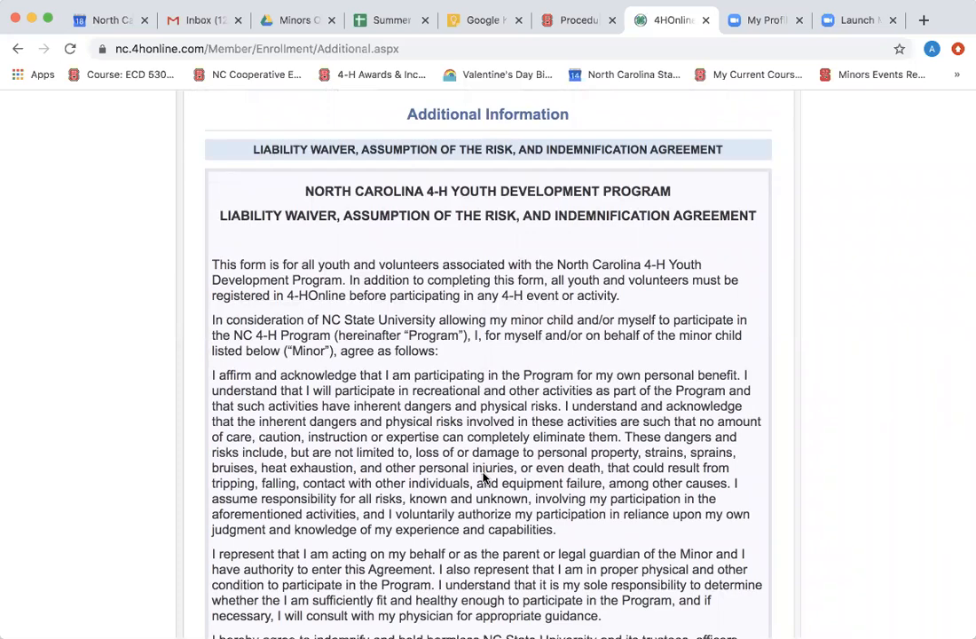
scroll(483, 477, down, 8)
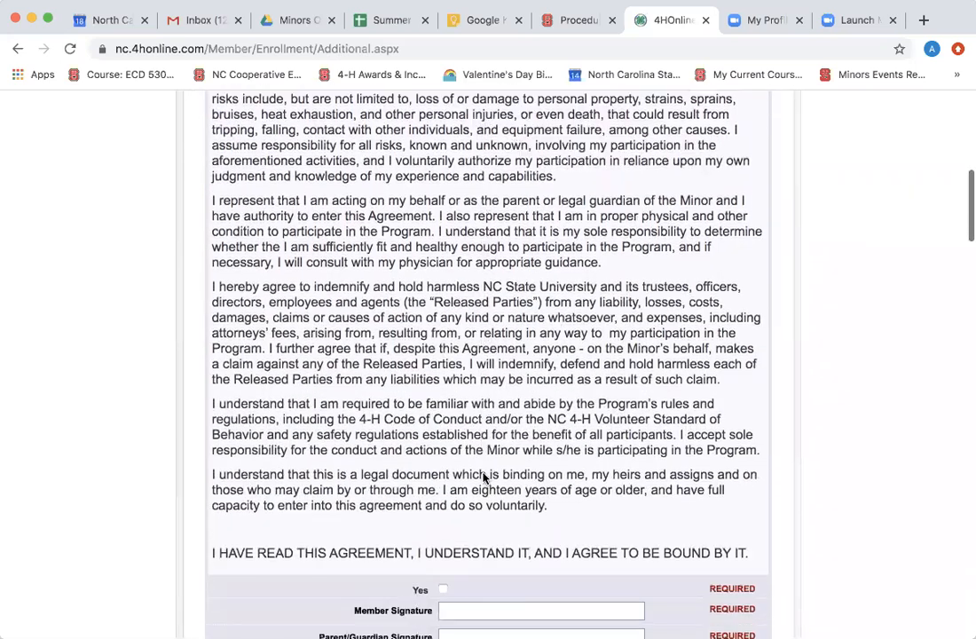
scroll(483, 477, down, 5)
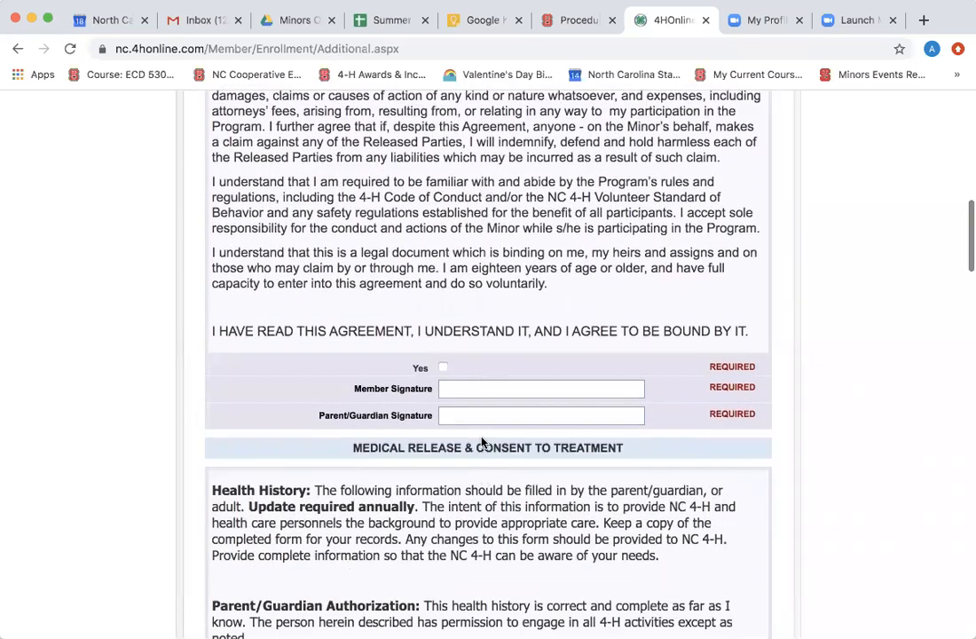
scroll(479, 435, down, 1)
click(443, 332)
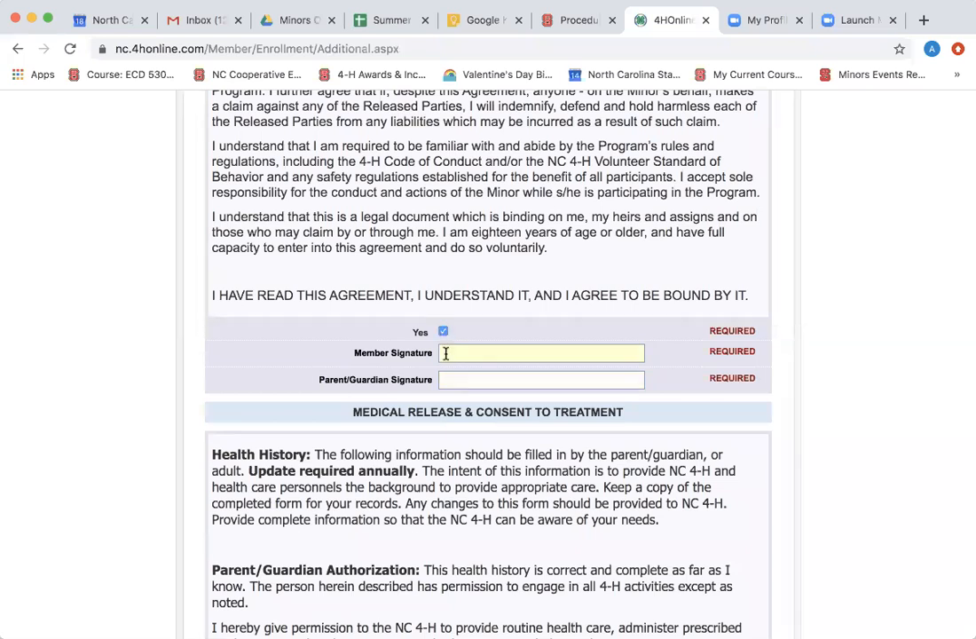
click(446, 353)
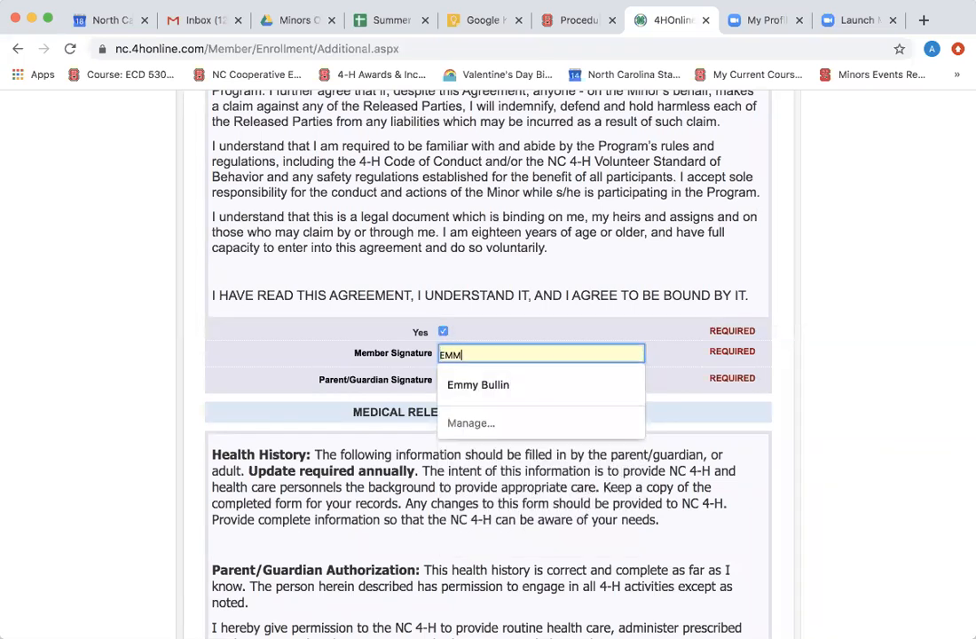
key(Tab)
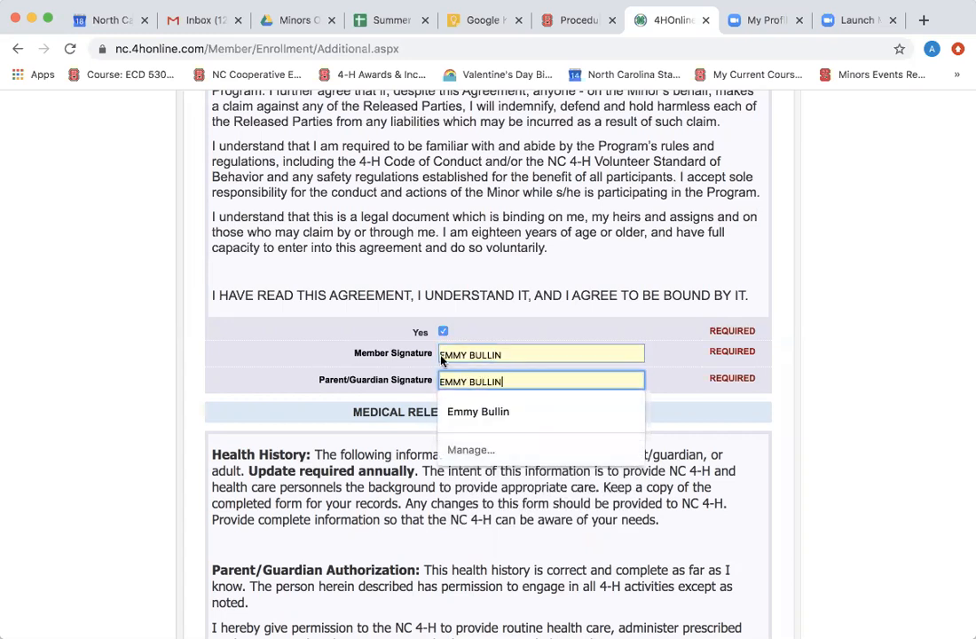
click(338, 337)
scroll(338, 337, down, 5)
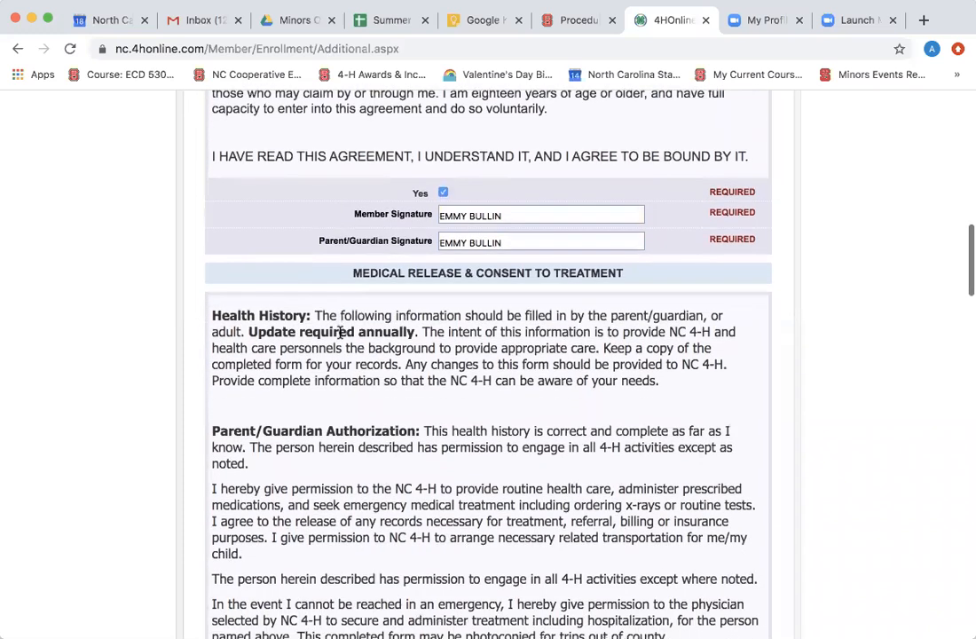
scroll(339, 337, down, 1)
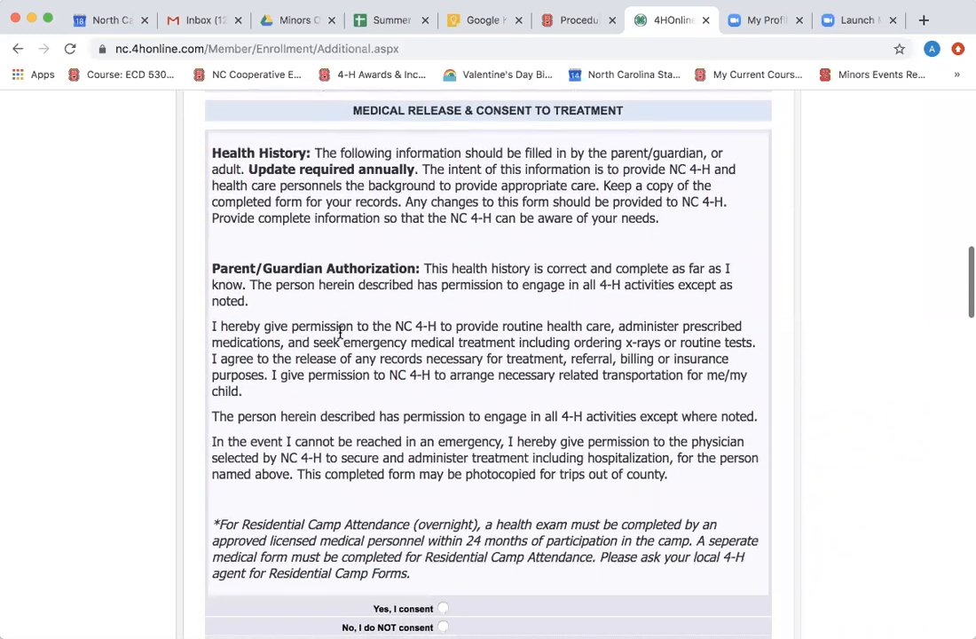
scroll(339, 332, down, 3)
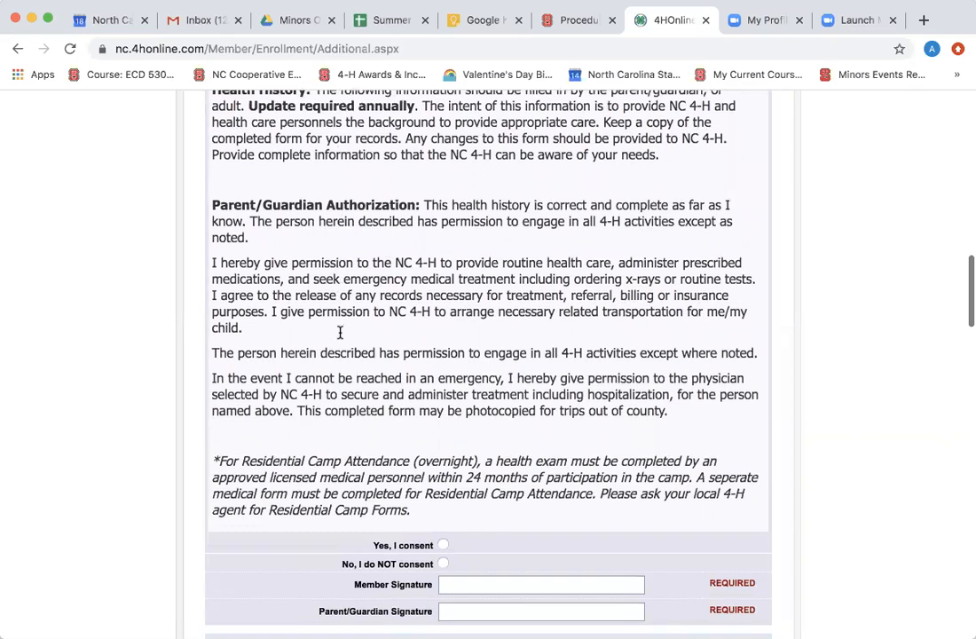
scroll(339, 335, down, 3)
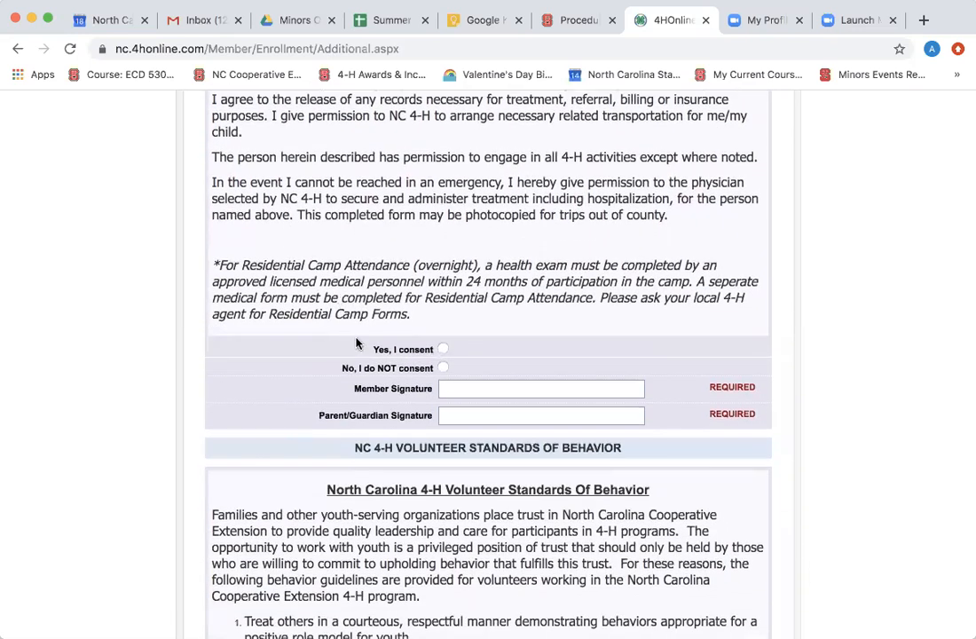
Consent to the medical release and fill its member and parent/guardian signatures.
click(442, 350)
click(446, 388)
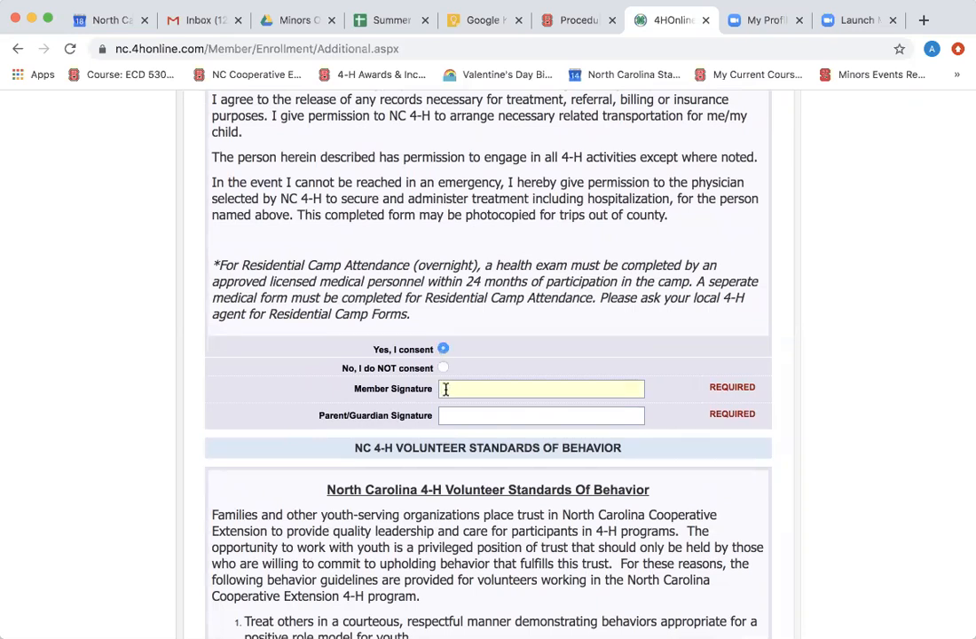
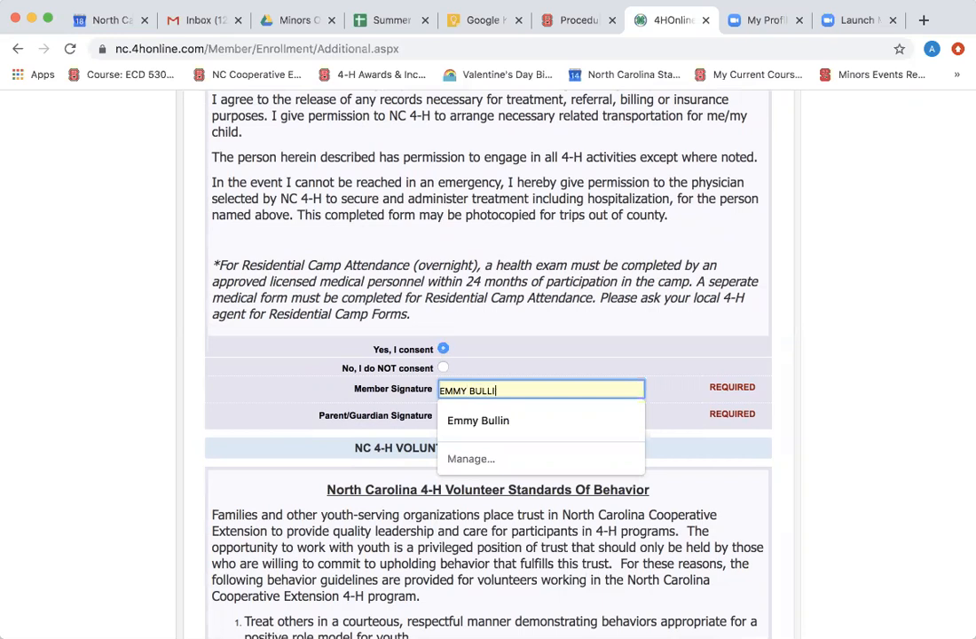
click(499, 414)
click(486, 502)
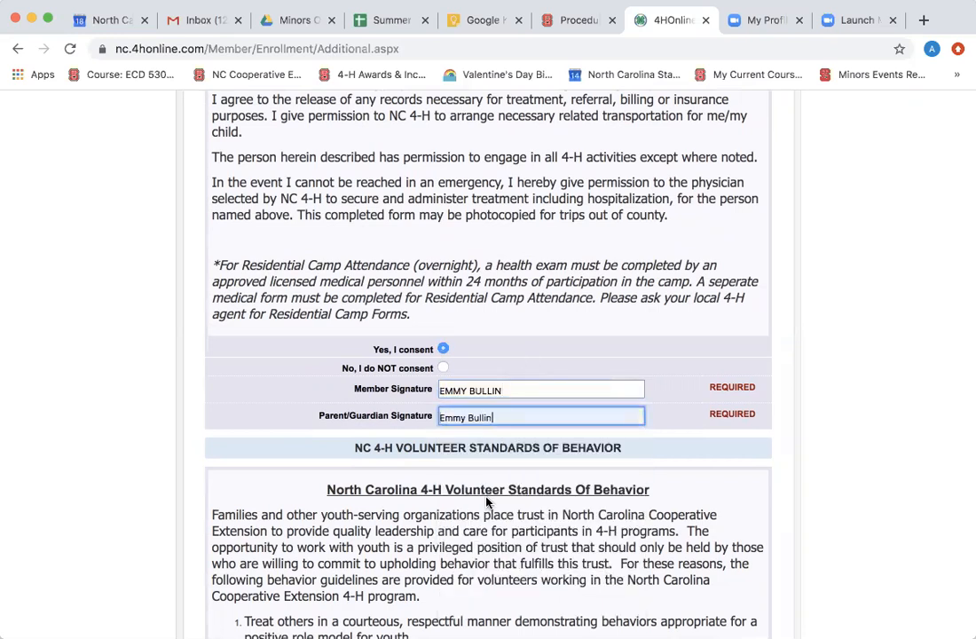
scroll(488, 498, down, 5)
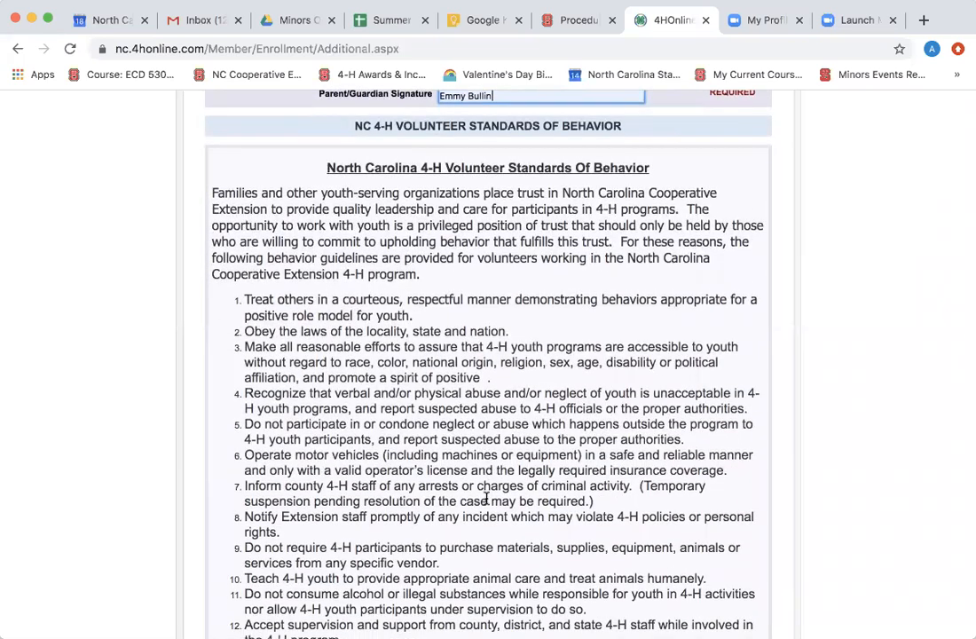
scroll(486, 498, down, 5)
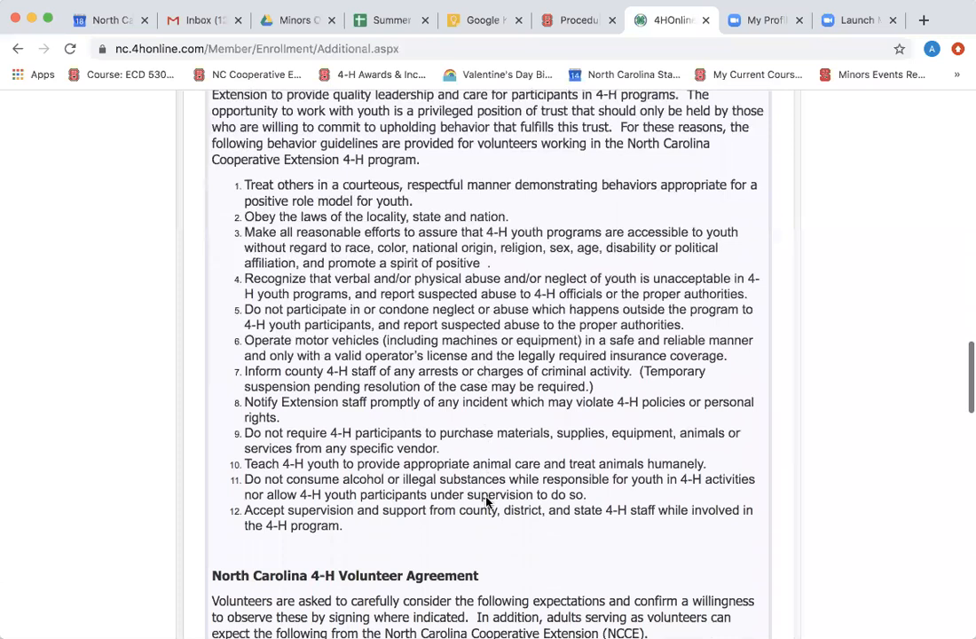
scroll(486, 498, down, 7)
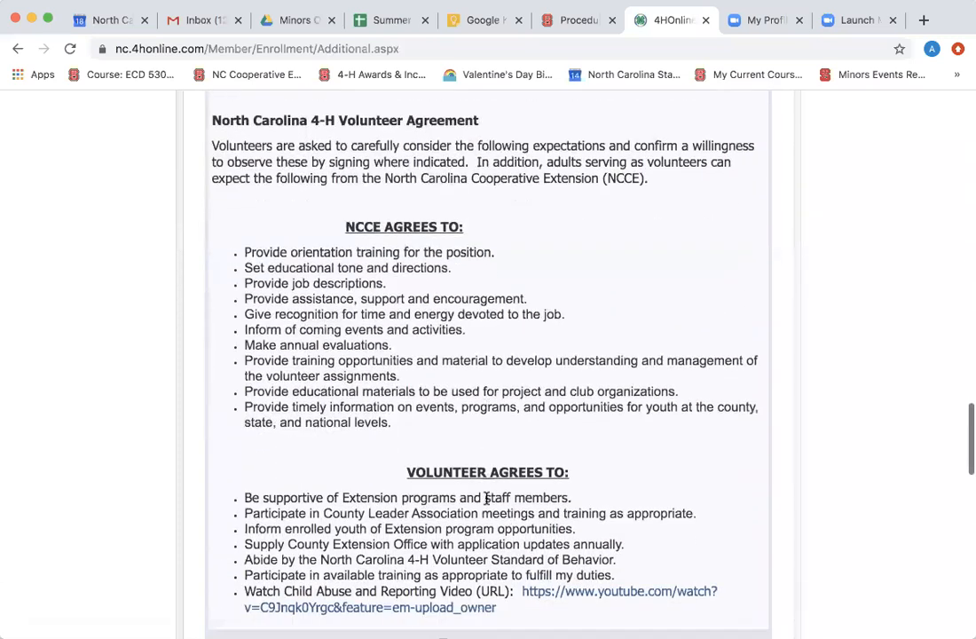
scroll(485, 499, down, 1)
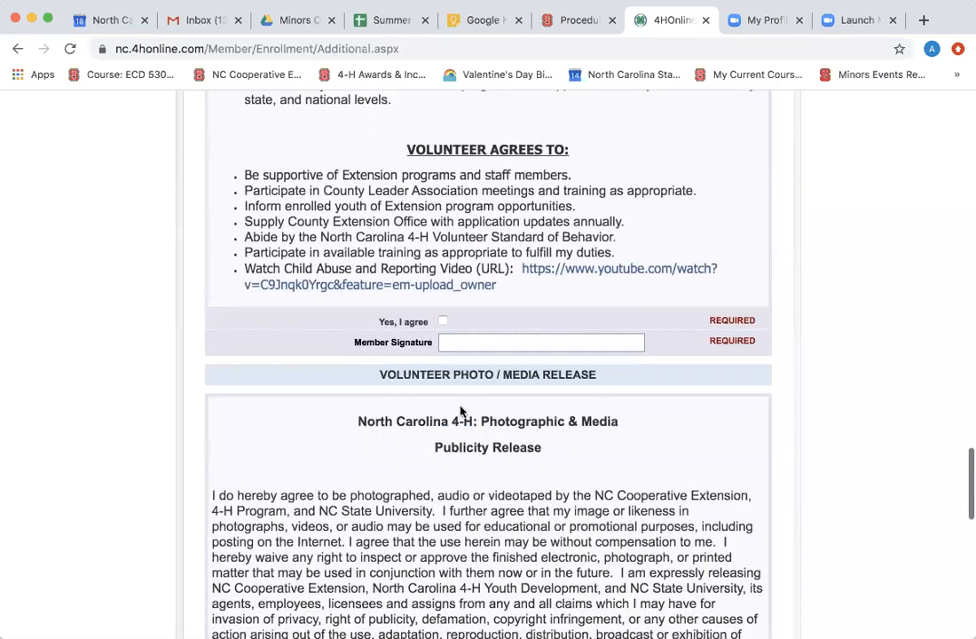
Agree to the Volunteer Agreement and sign it with the suggested name.
click(443, 321)
click(452, 344)
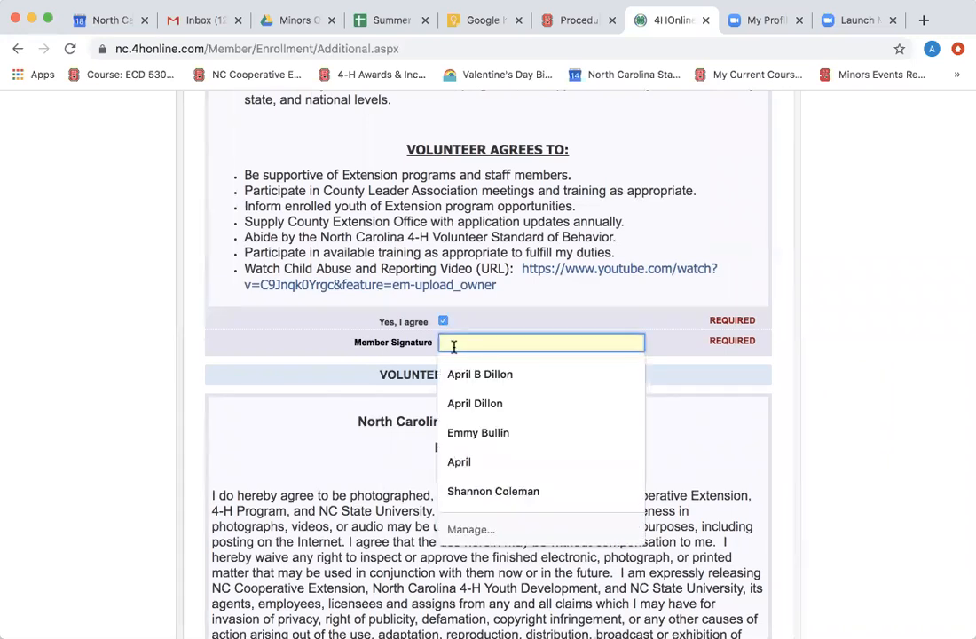
click(483, 433)
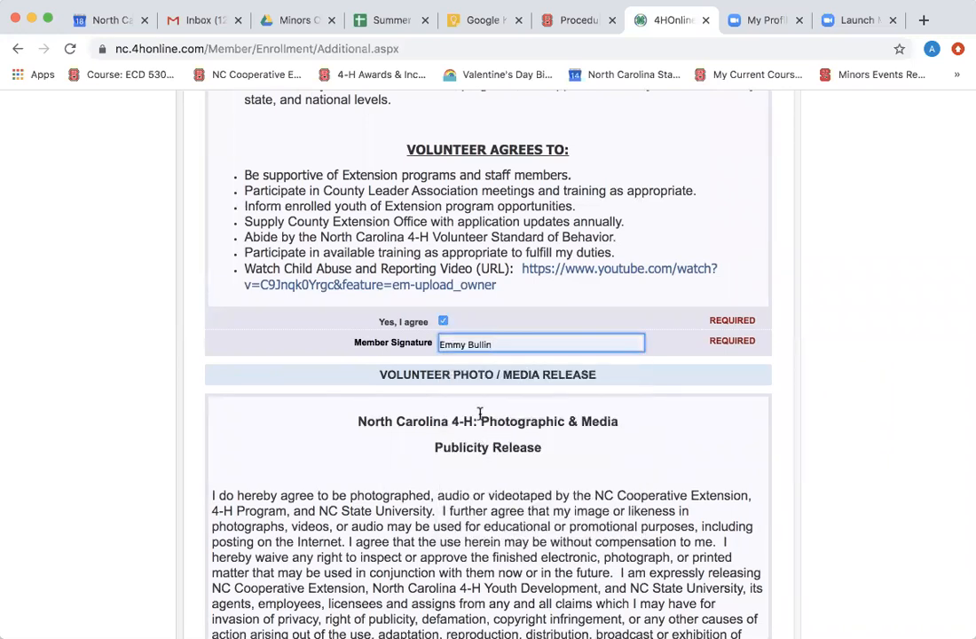
scroll(479, 414, down, 5)
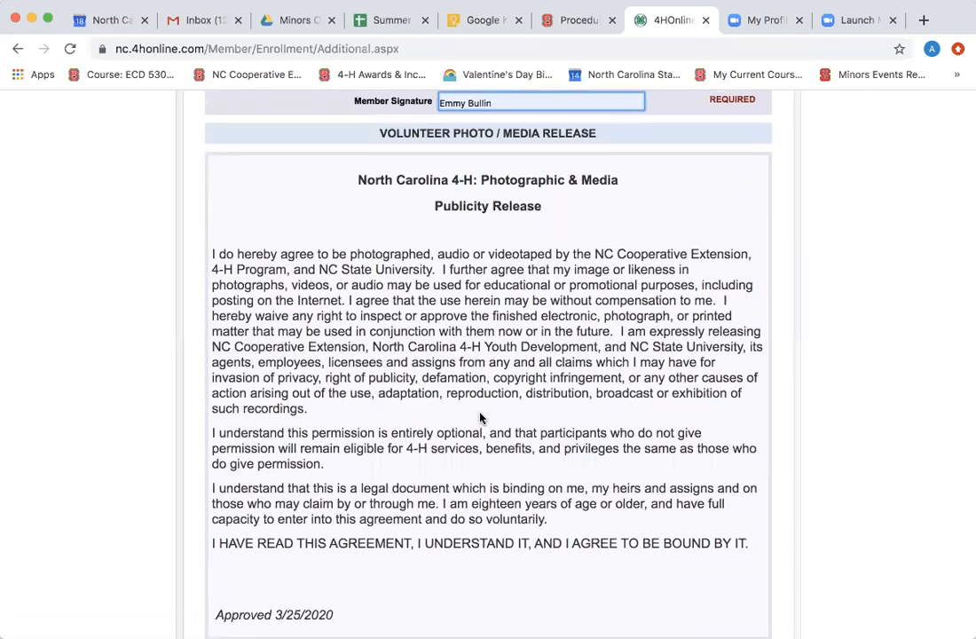
scroll(480, 418, down, 6)
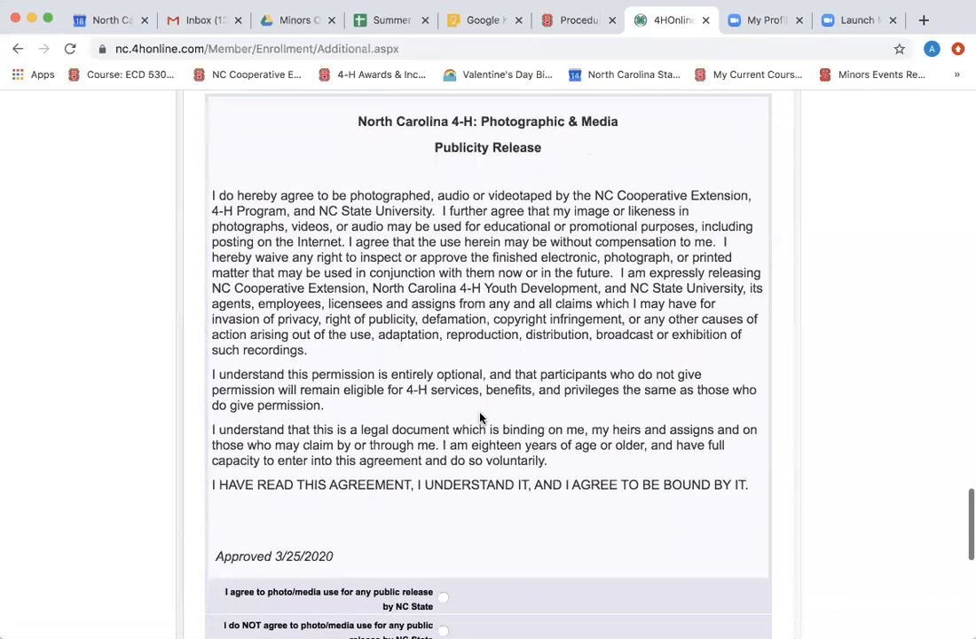
scroll(480, 418, down, 2)
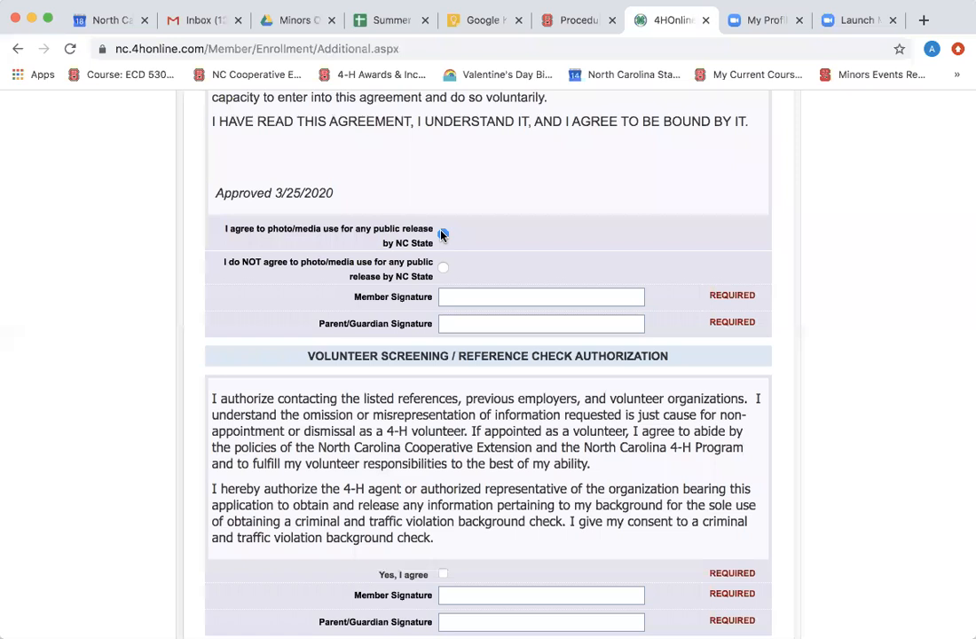
Sign the photo/media release, agree to the background check, and sign the screening authorization.
click(457, 295)
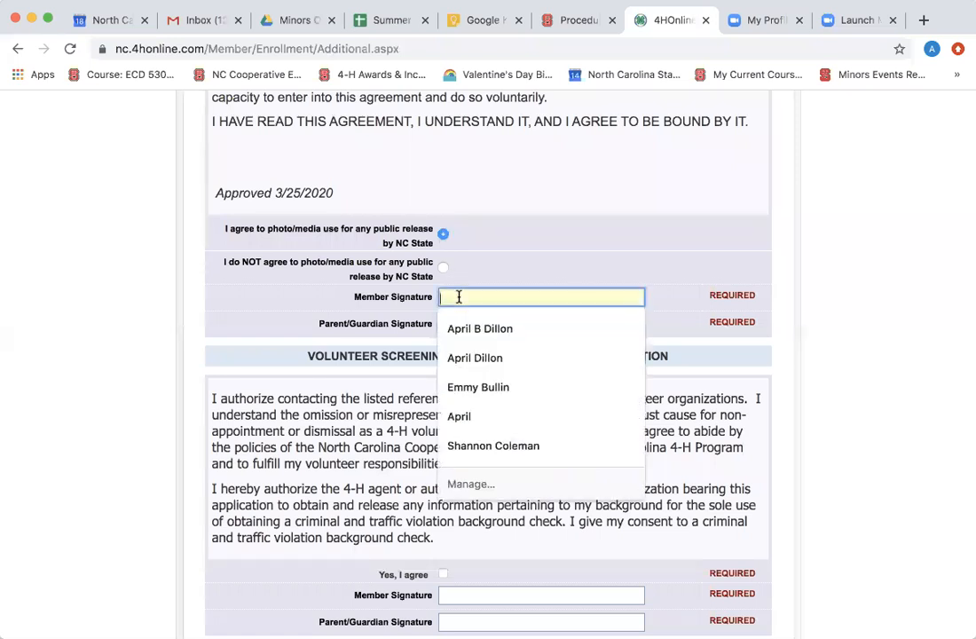
click(474, 389)
scroll(476, 379, down, 5)
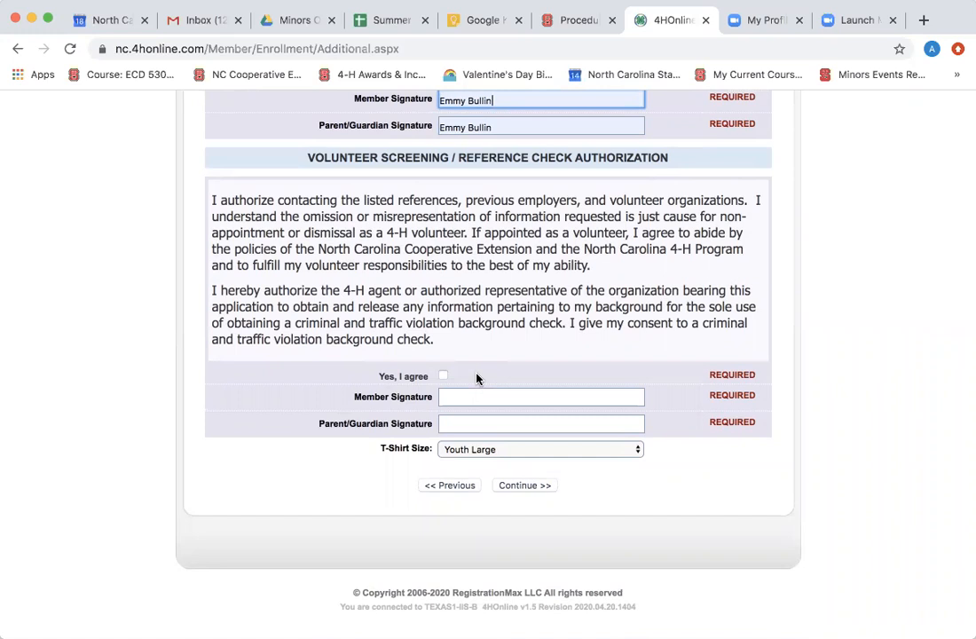
click(442, 375)
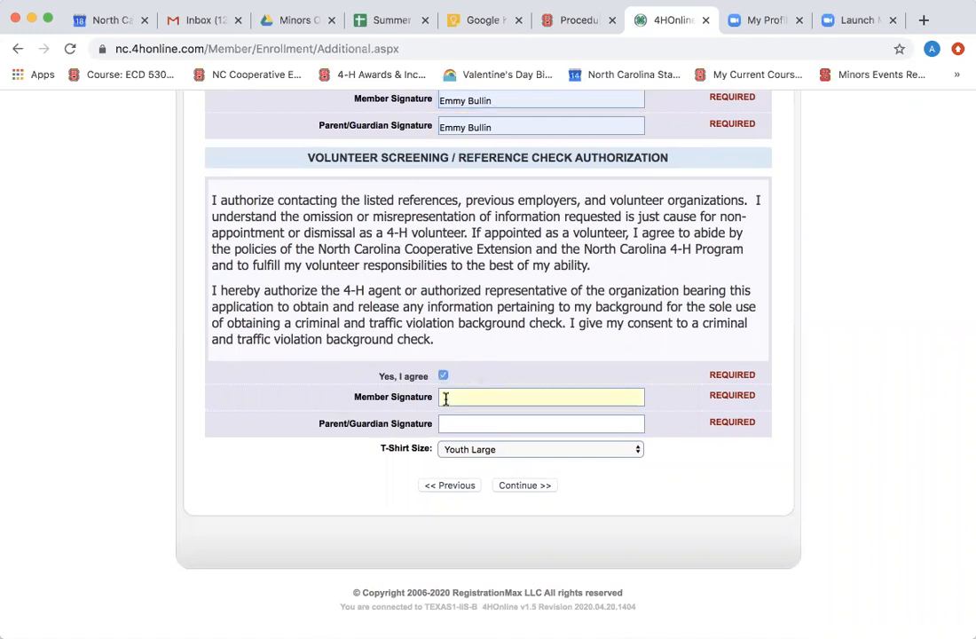
click(445, 399)
click(469, 488)
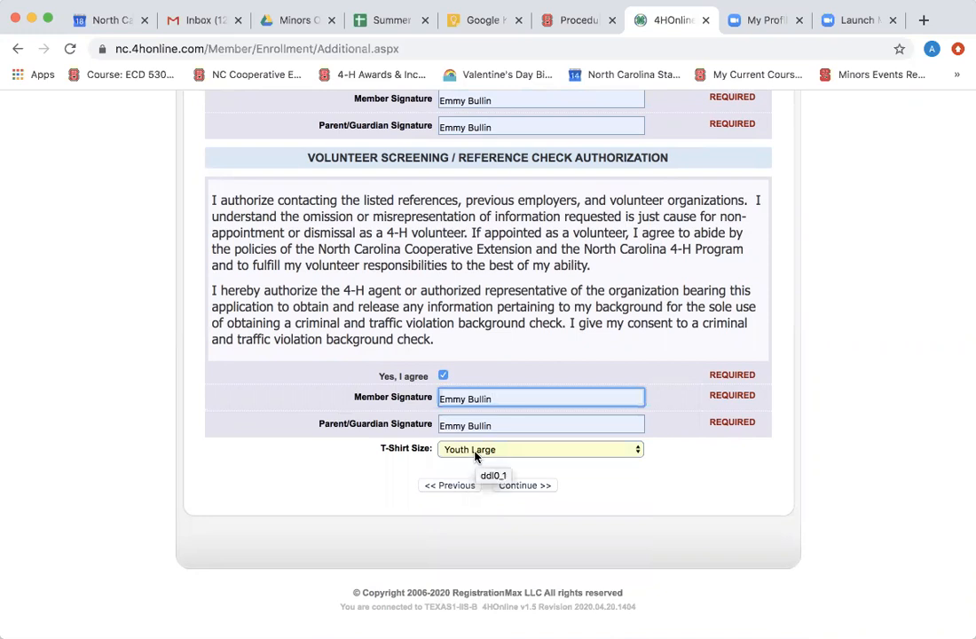
Set the T-shirt size to Adult Large and continue.
click(477, 452)
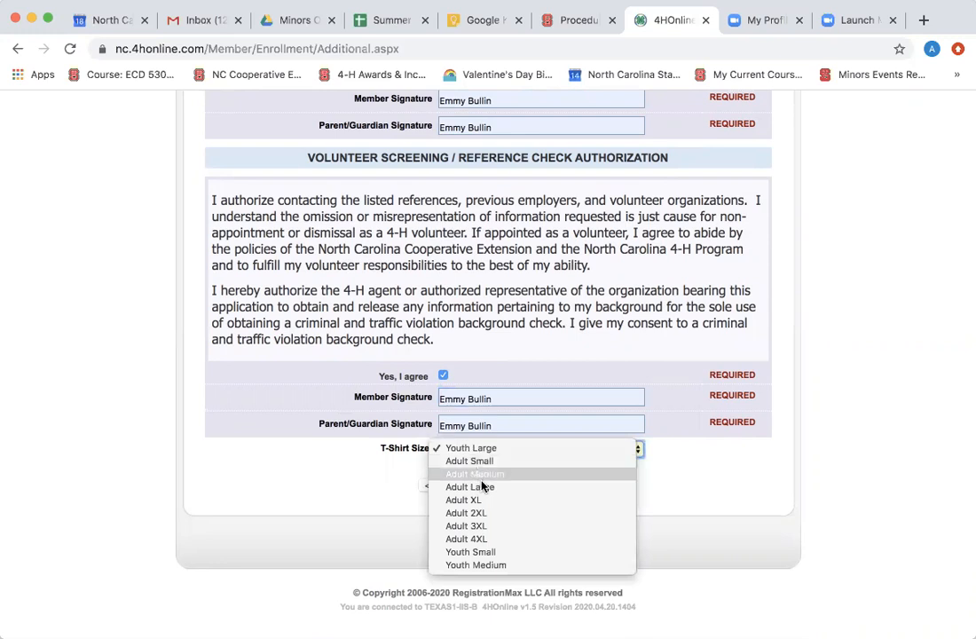
click(492, 487)
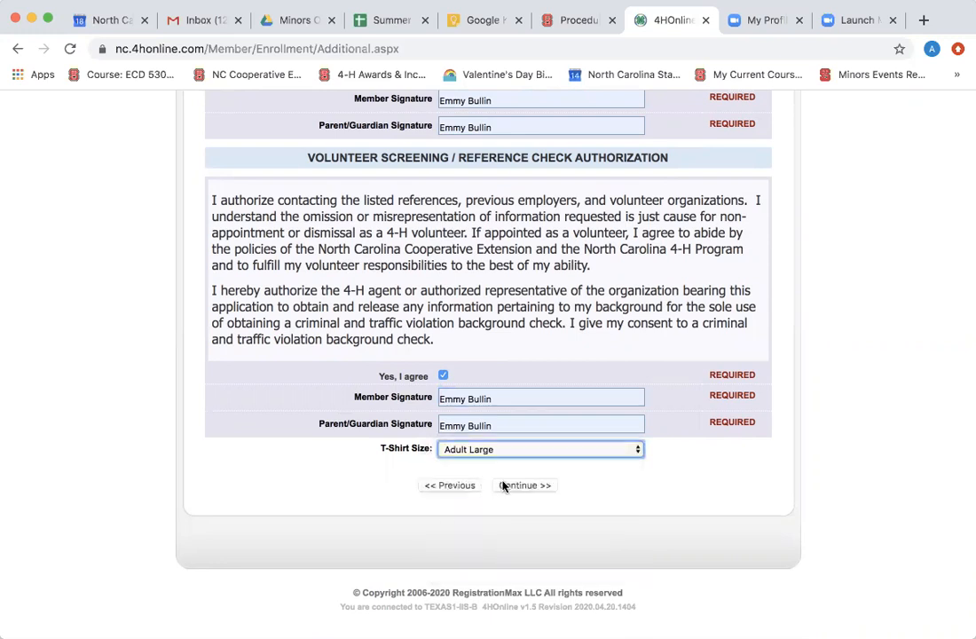
click(522, 485)
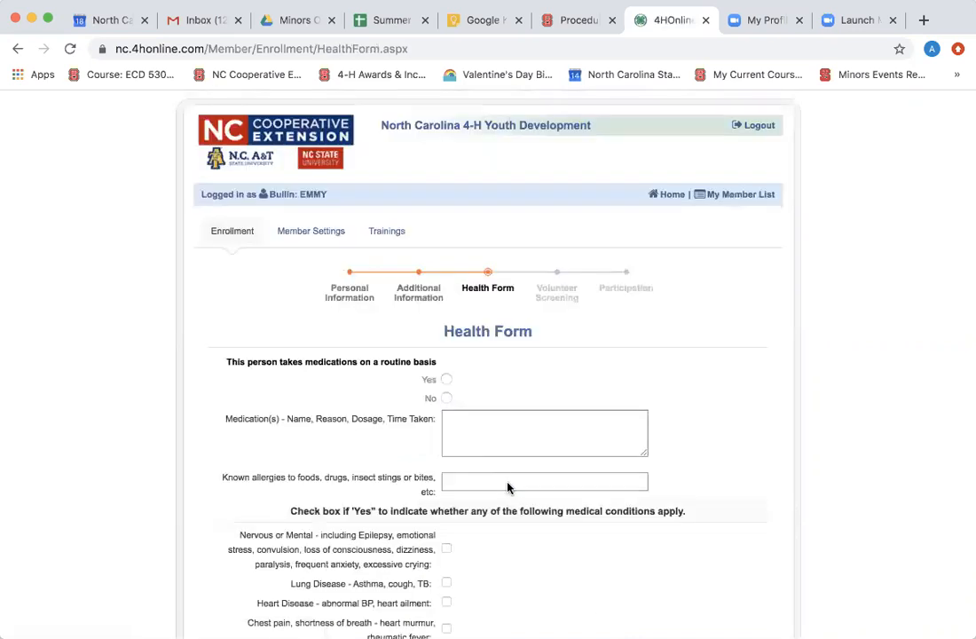
Answer No to routine medications, fill the suggested birth date and placeholder physician details, then continue.
scroll(507, 484, down, 3)
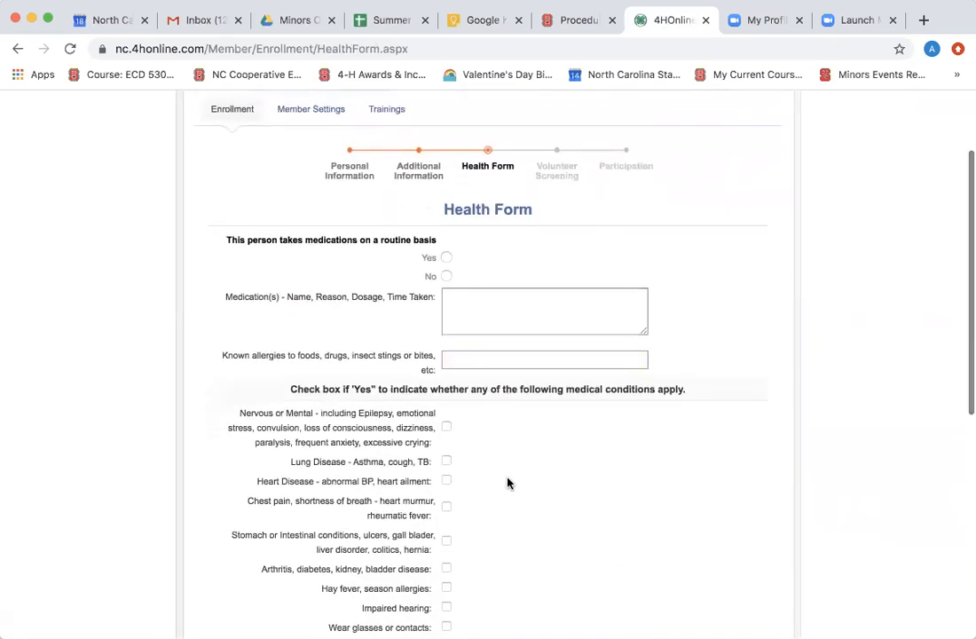
scroll(507, 483, down, 2)
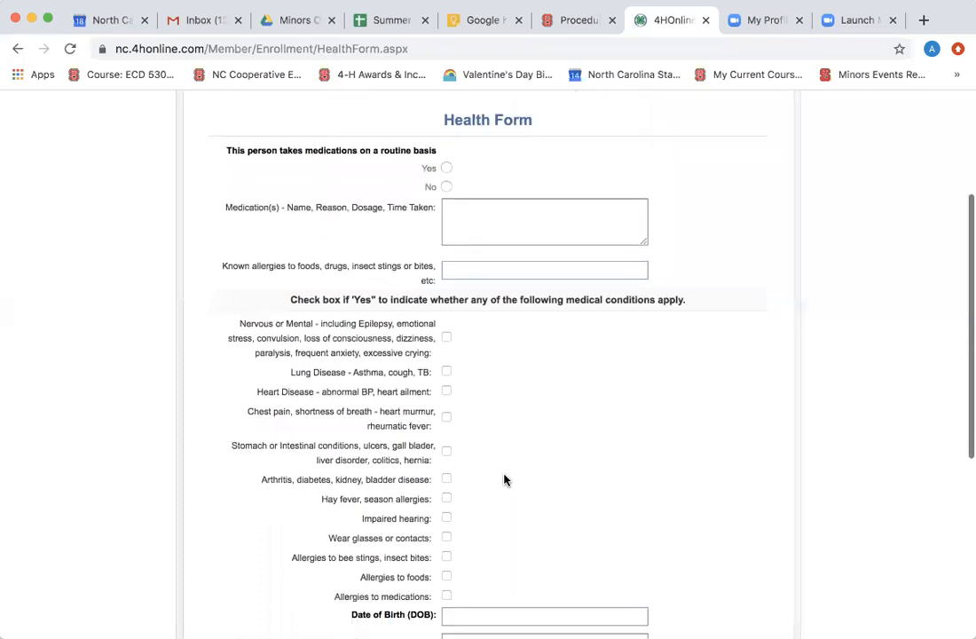
click(446, 183)
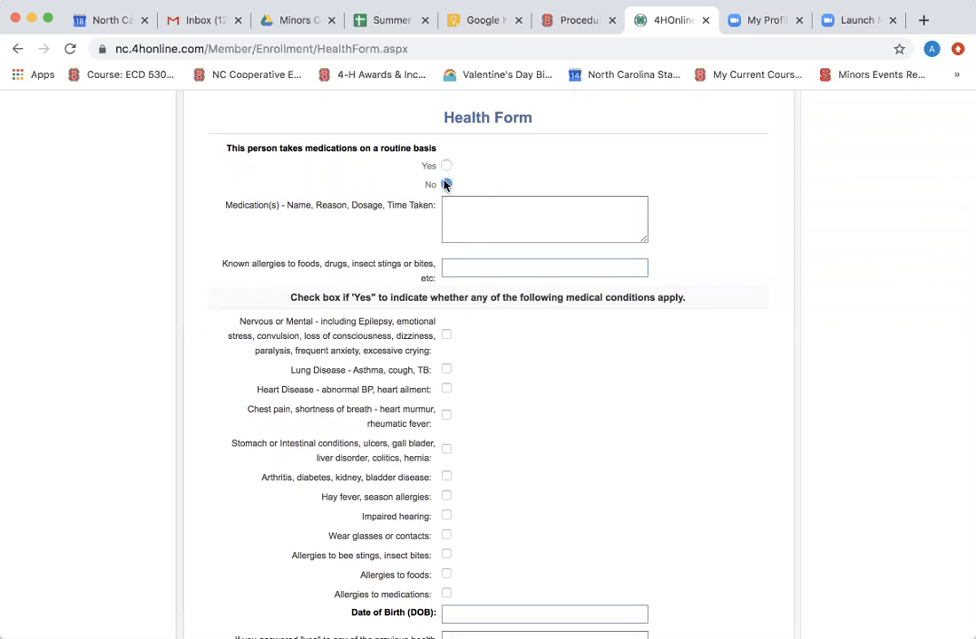
scroll(445, 182, down, 5)
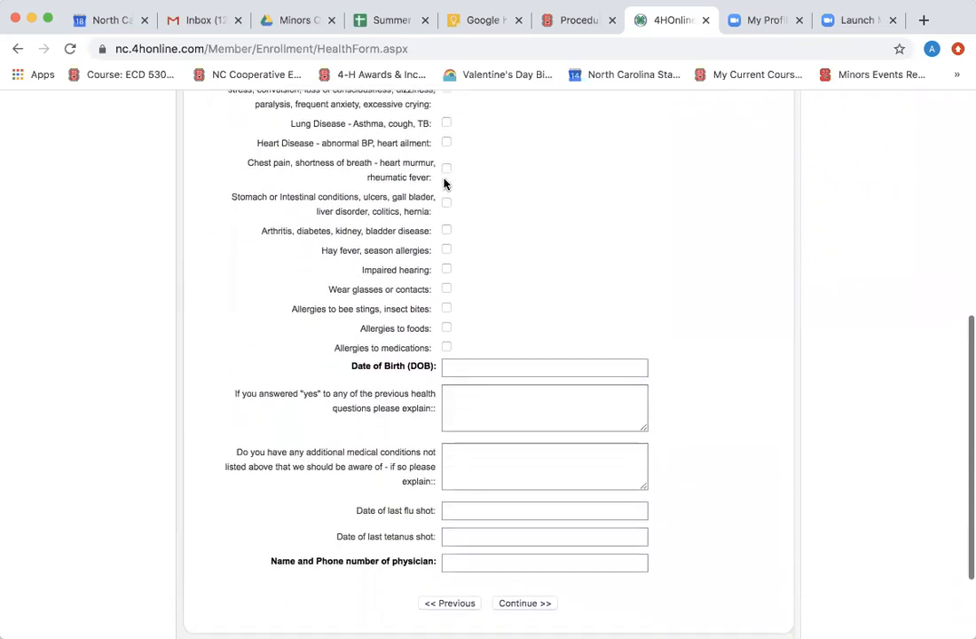
scroll(446, 184, down, 1)
click(462, 257)
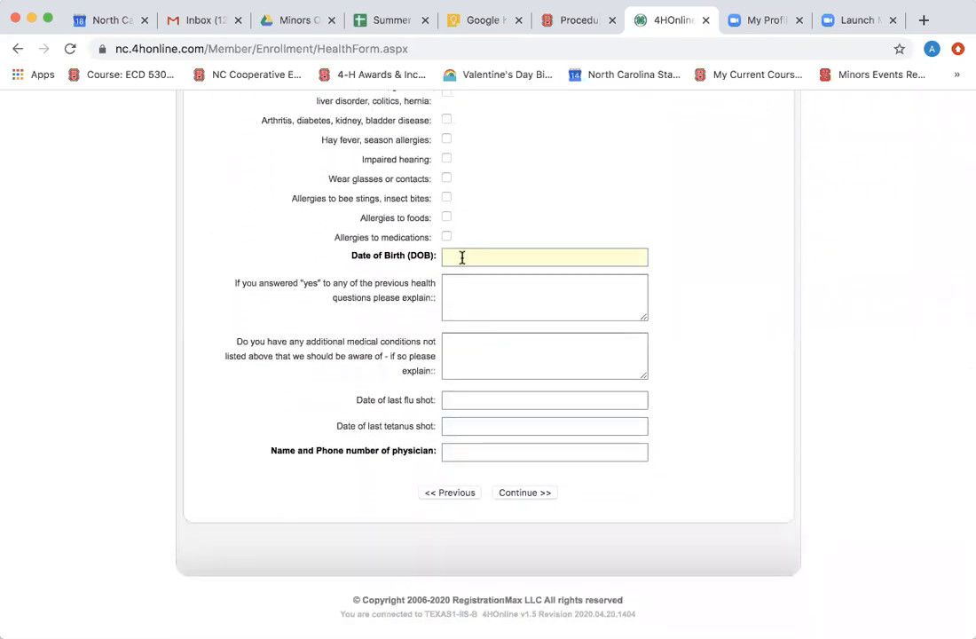
click(474, 288)
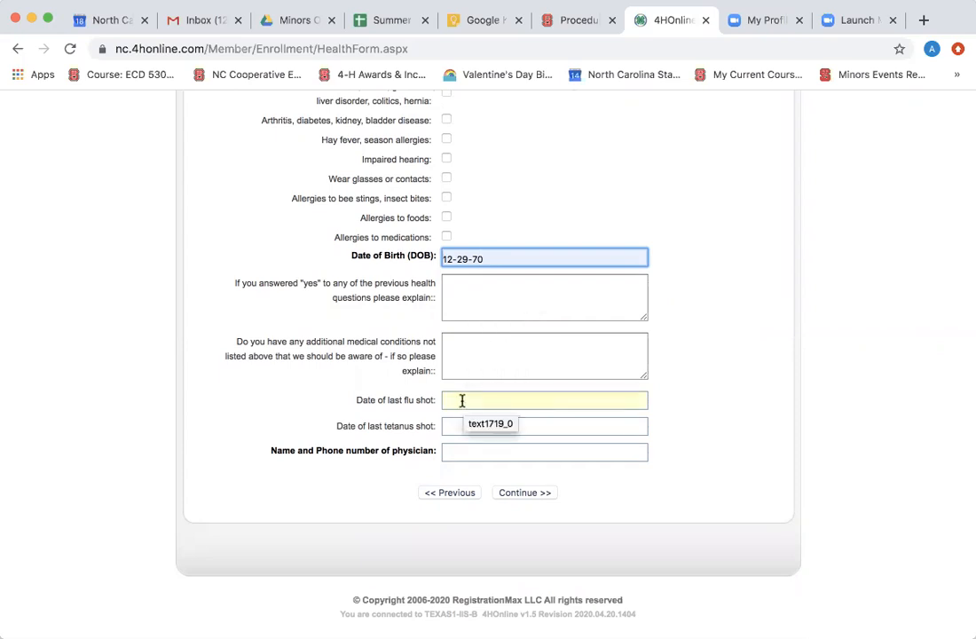
click(456, 452)
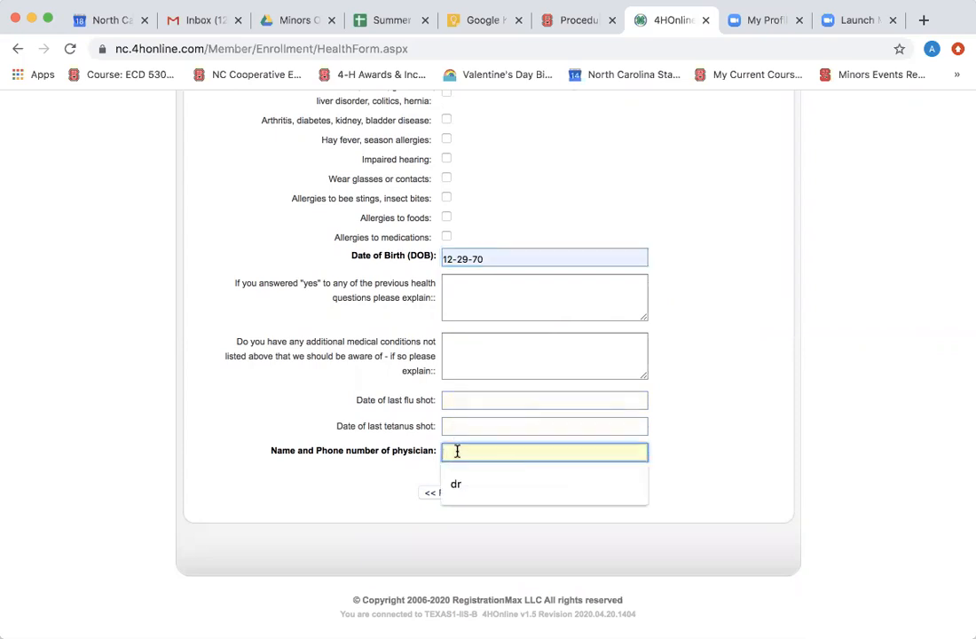
text(ASKLNFLRANEZ)
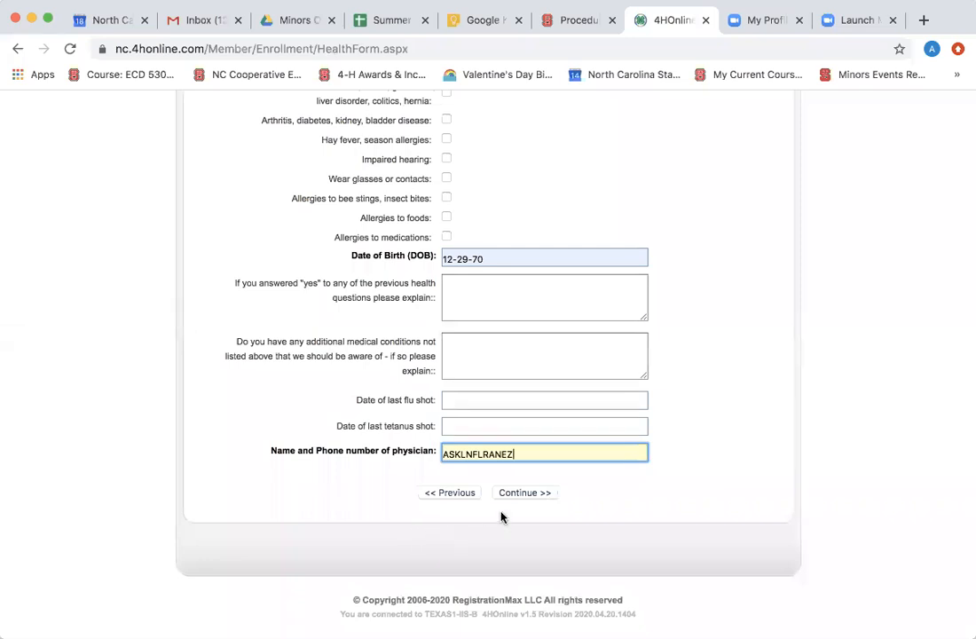
click(512, 494)
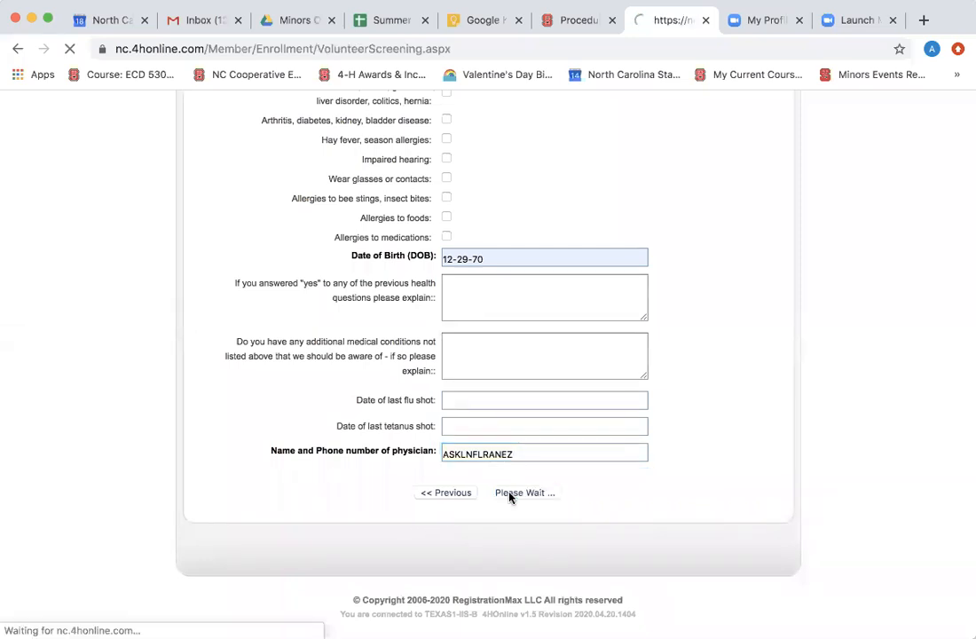
Acknowledge the background check requirement and answer No to having volunteered with 4-H before.
scroll(509, 497, down, 3)
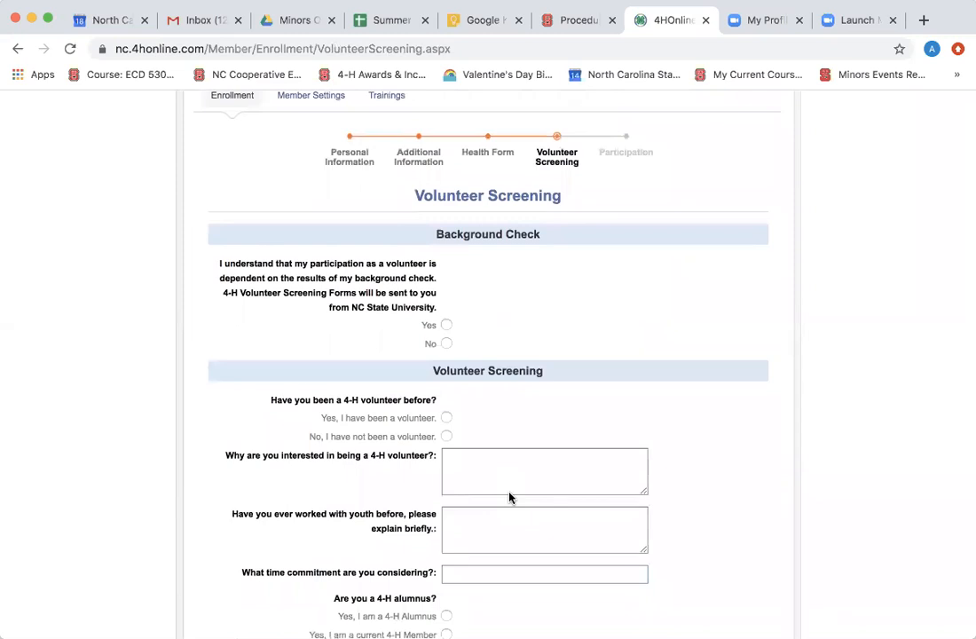
scroll(509, 496, down, 2)
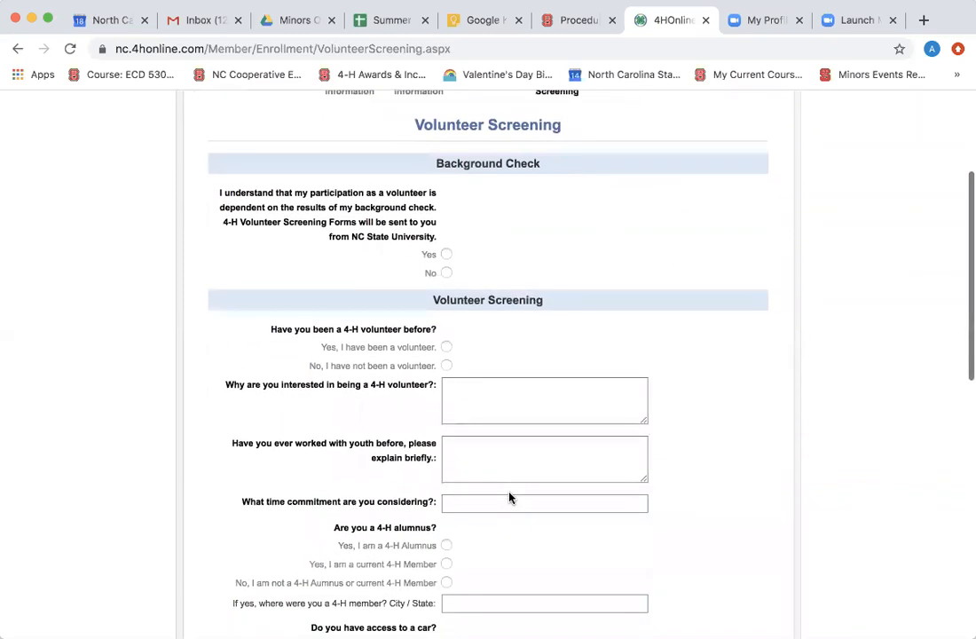
scroll(509, 497, down, 1)
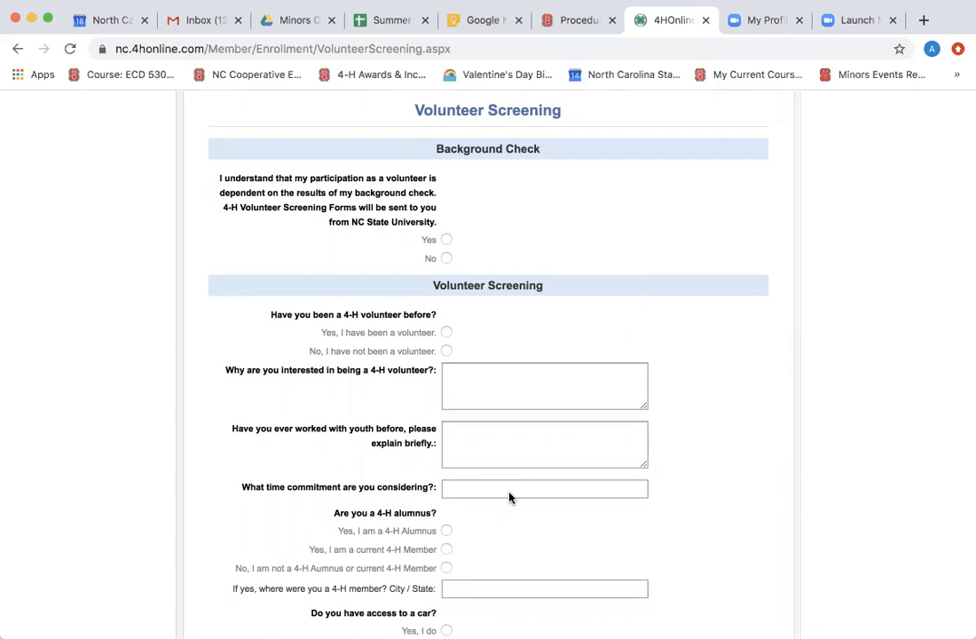
scroll(509, 497, down, 2)
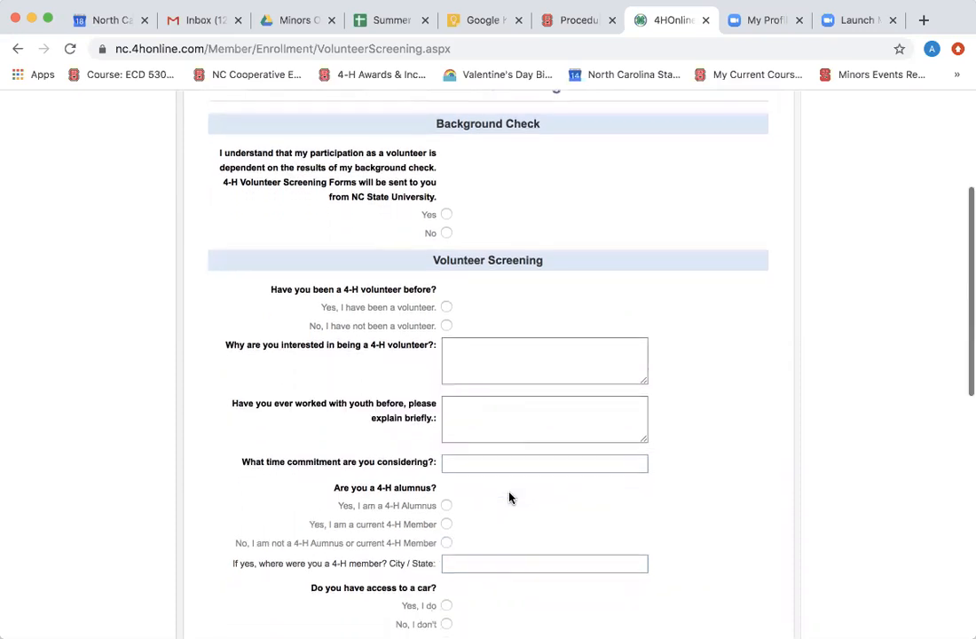
scroll(509, 497, down, 2)
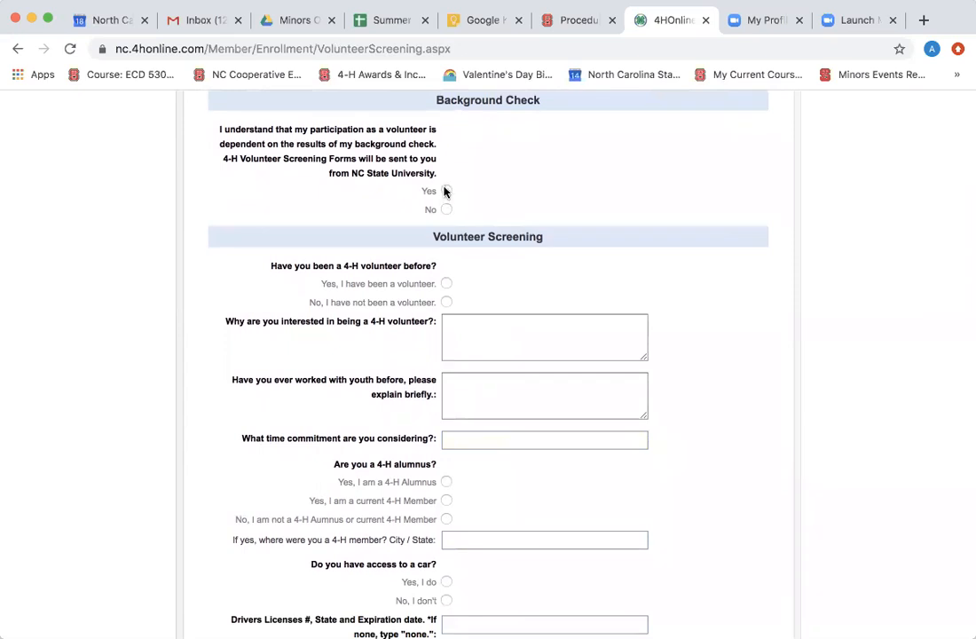
click(445, 191)
scroll(502, 283, down, 1)
scroll(502, 283, down, 5)
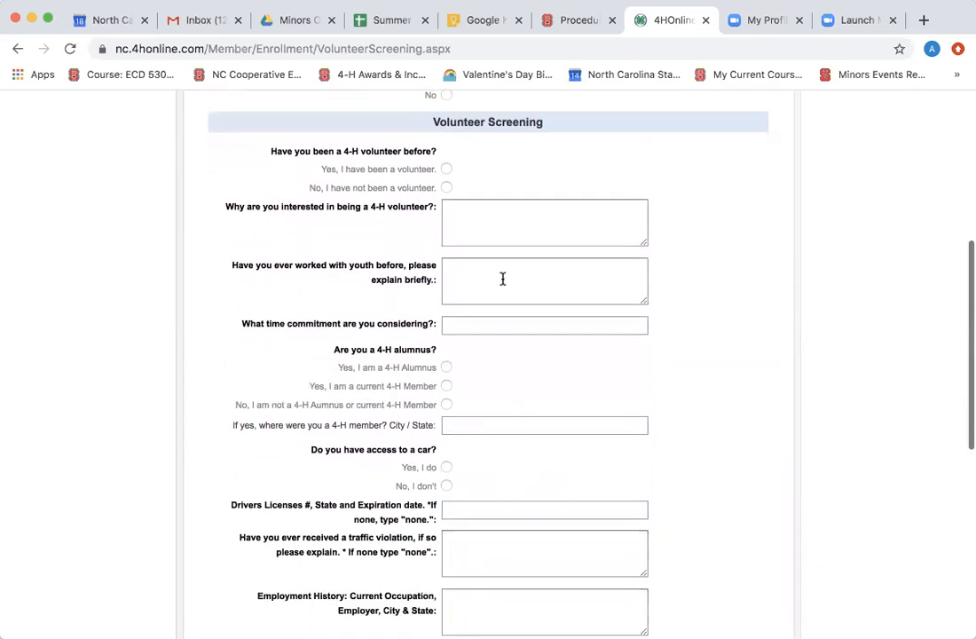
click(447, 187)
Fill the volunteer-motivation and youth-experience answers, choose 4 hrs per month, and answer not a 4-H alumnus.
click(460, 228)
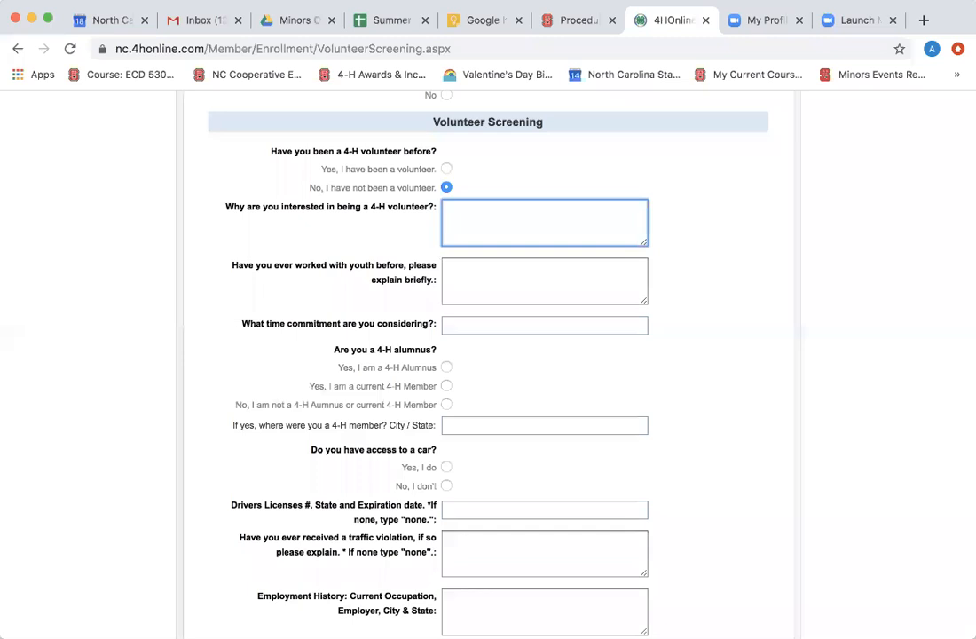
text(LEFJLRWZ?REW)
click(485, 267)
text(LZEJ/FJ/WENLFNRWA)
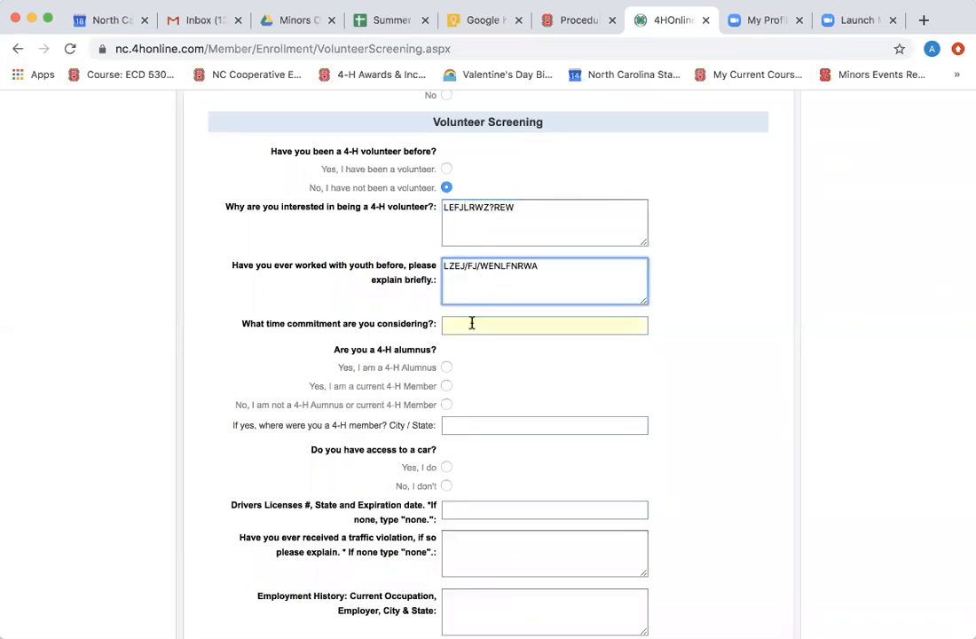
click(470, 325)
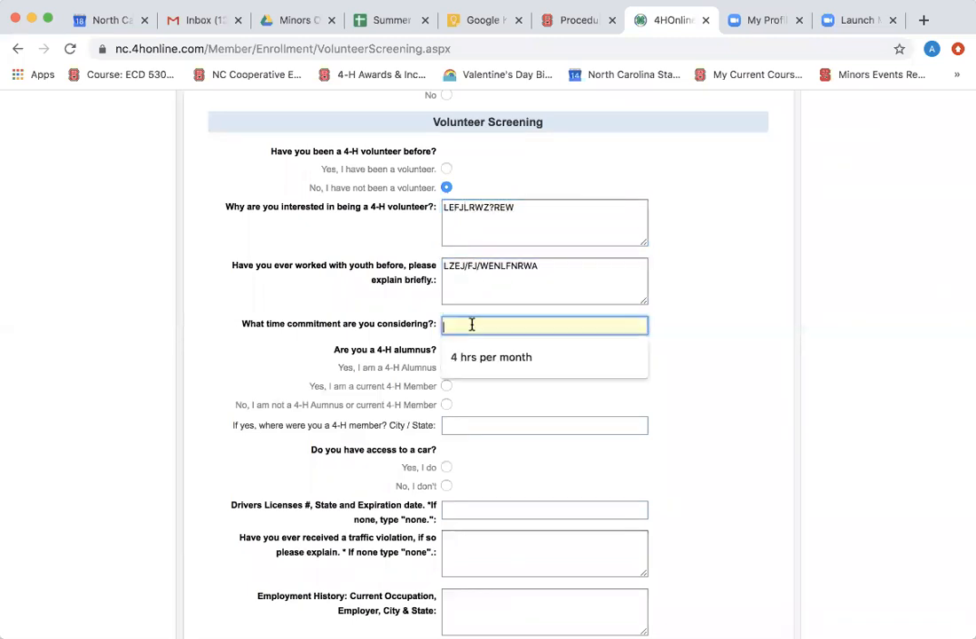
click(480, 357)
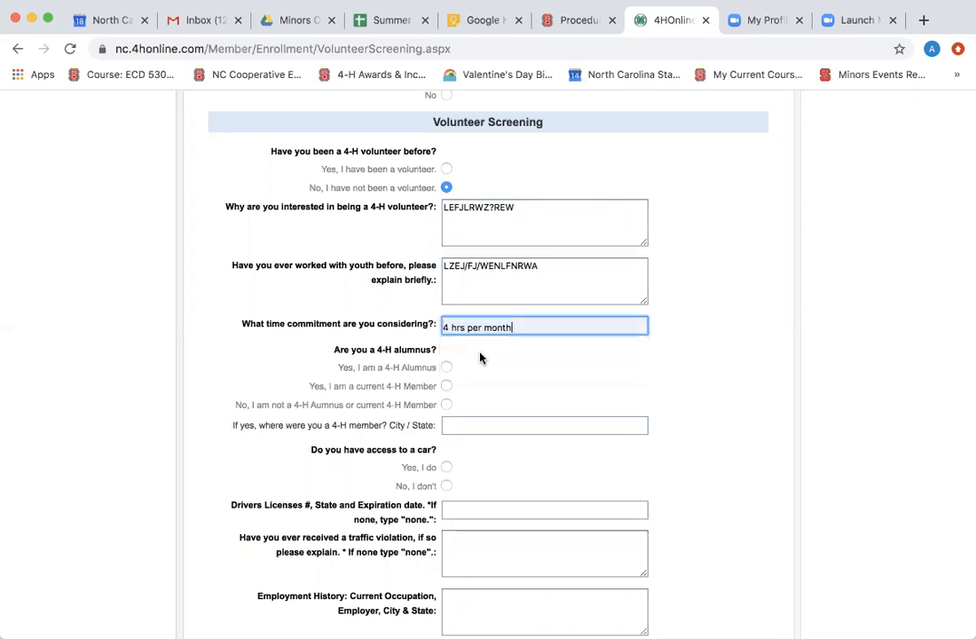
click(446, 404)
Enter placeholder answers for driver's licence, traffic violations, current occupation and employment history.
scroll(447, 405, down, 3)
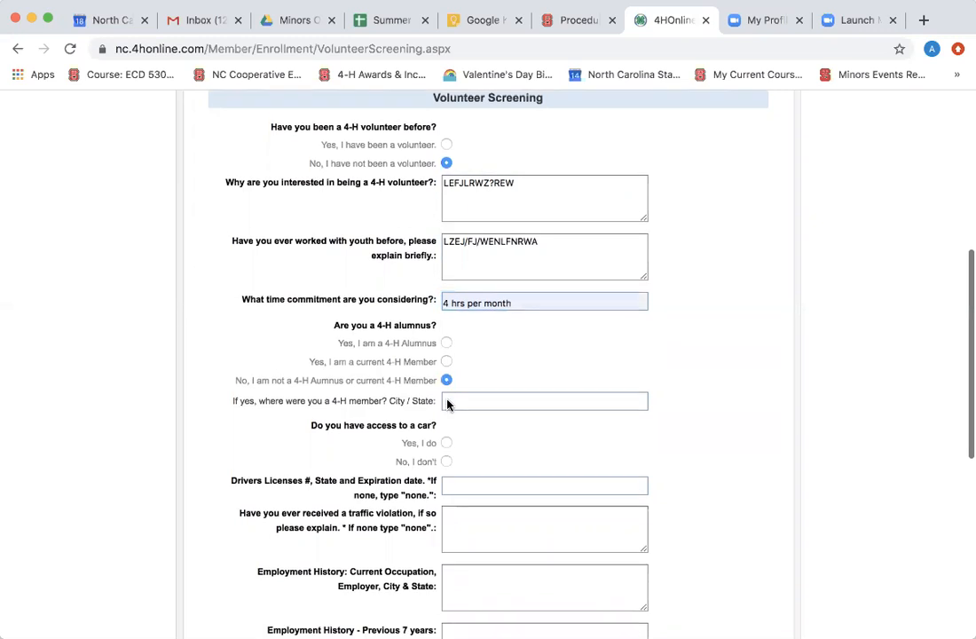
scroll(447, 405, down, 2)
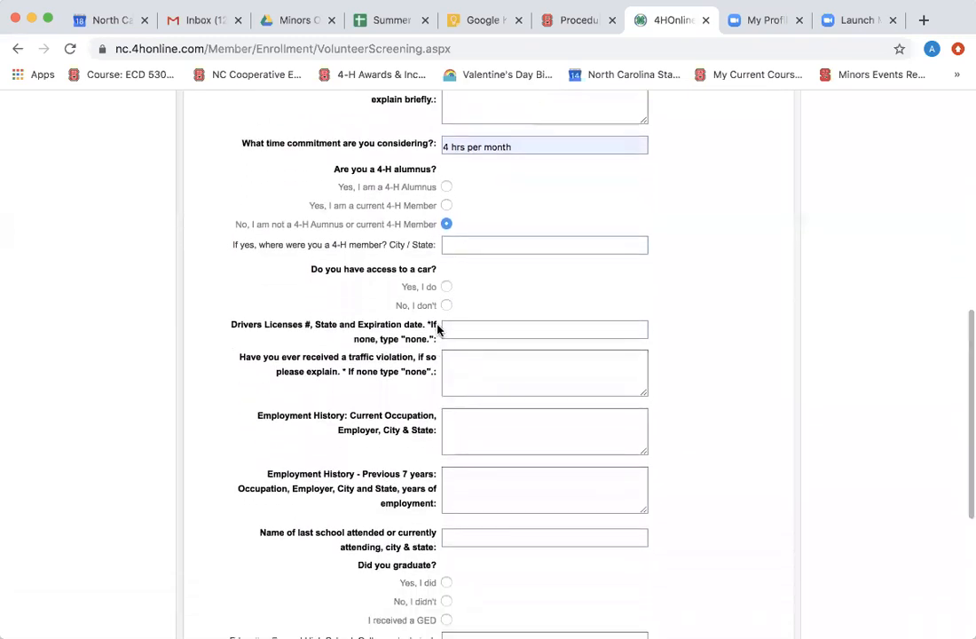
click(462, 331)
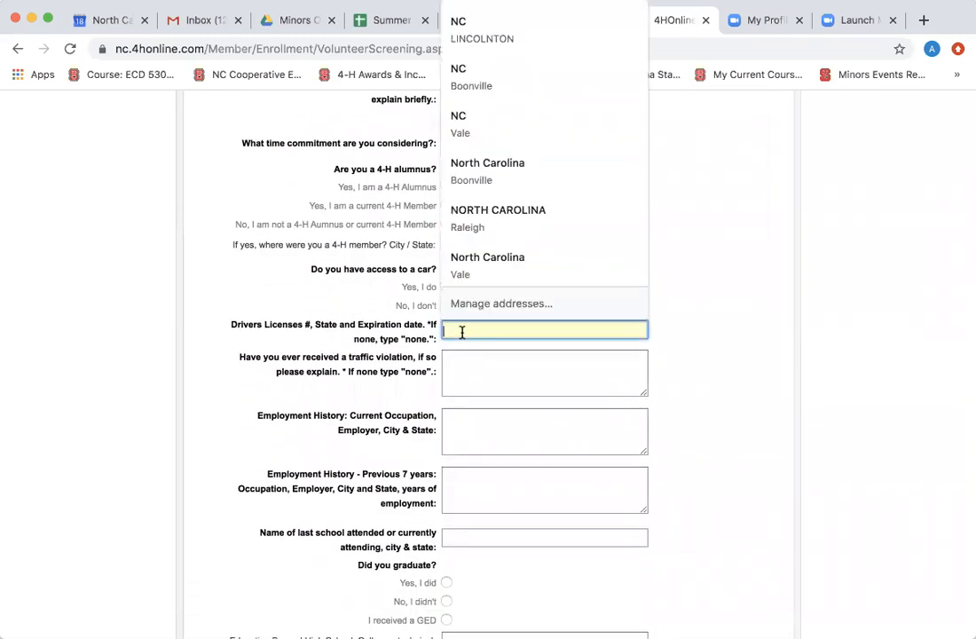
text(ZEOJFPOTWE)
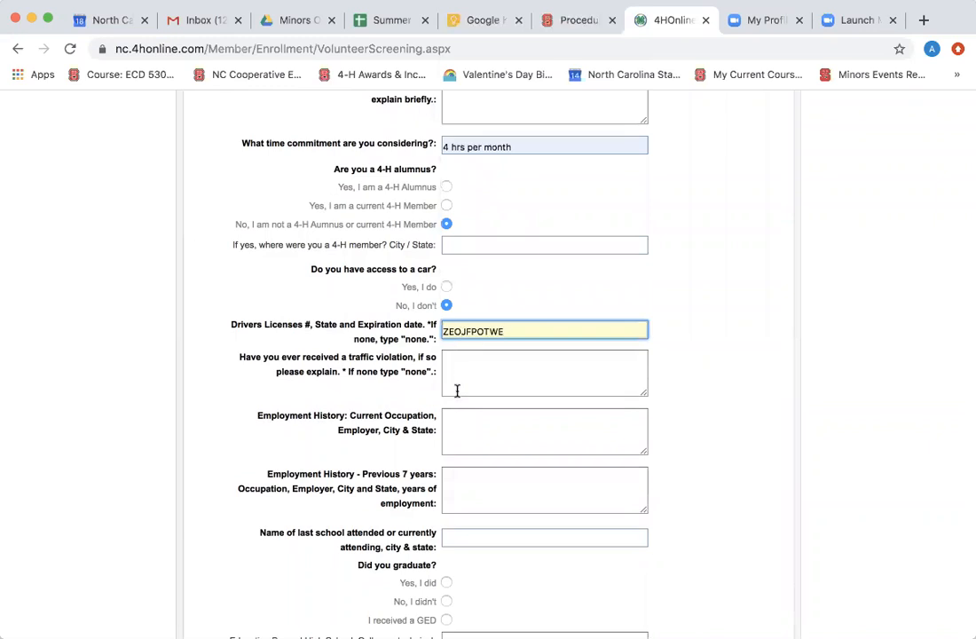
click(455, 374)
text(ZEFRW)
click(455, 428)
text(ZPEJPWJR)
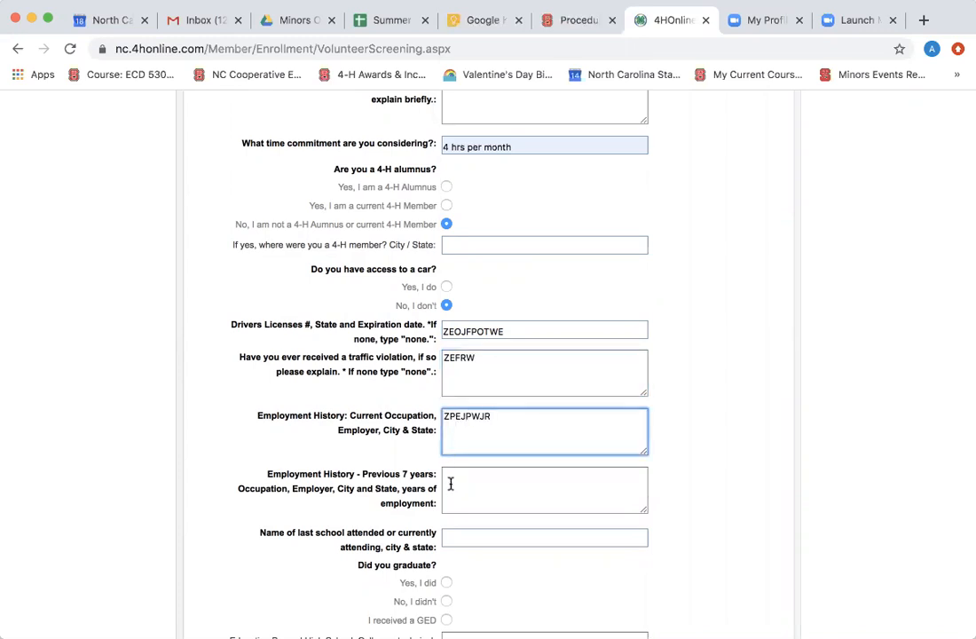
click(450, 483)
text(EWRJWAORJW)
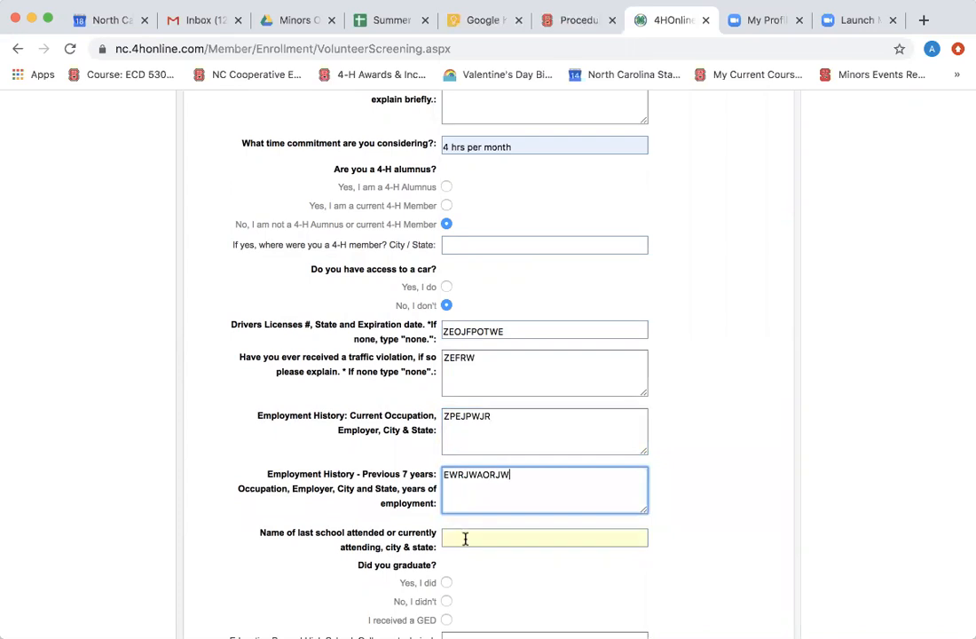
click(464, 538)
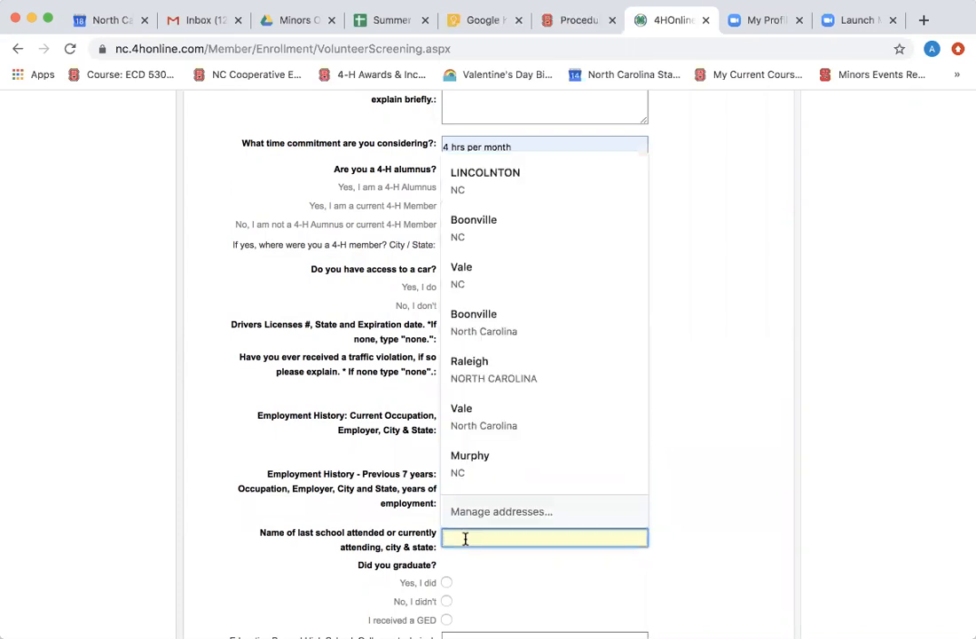
Enter the last school, answer Yes to graduating, fill further education and three references, then continue.
scroll(464, 538, up, 3)
scroll(464, 540, down, 5)
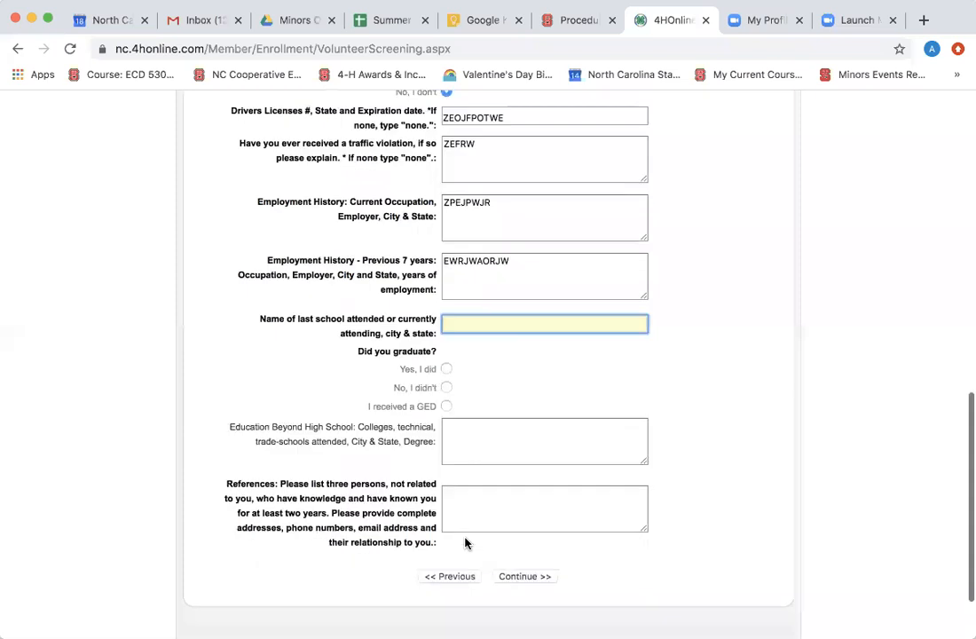
scroll(465, 543, down, 2)
click(496, 230)
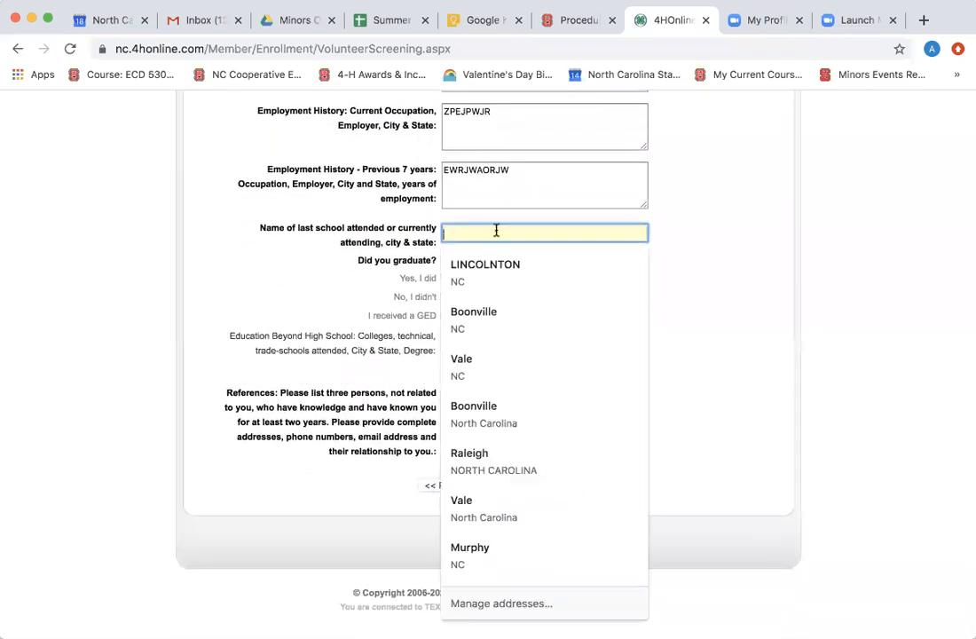
text(EALFJRWE)
click(446, 279)
click(458, 342)
text(EJRPOWJRW)
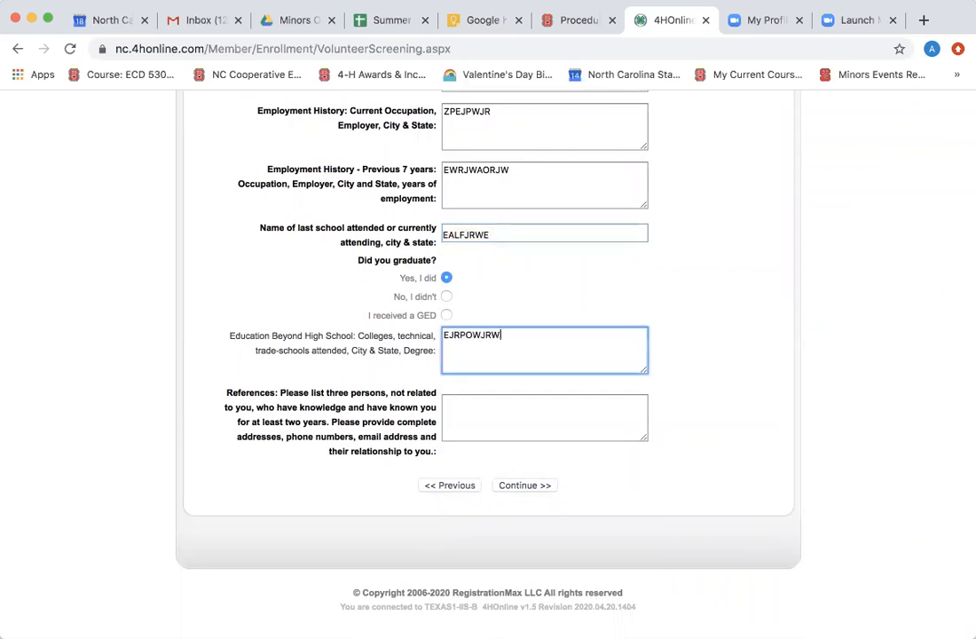
click(461, 411)
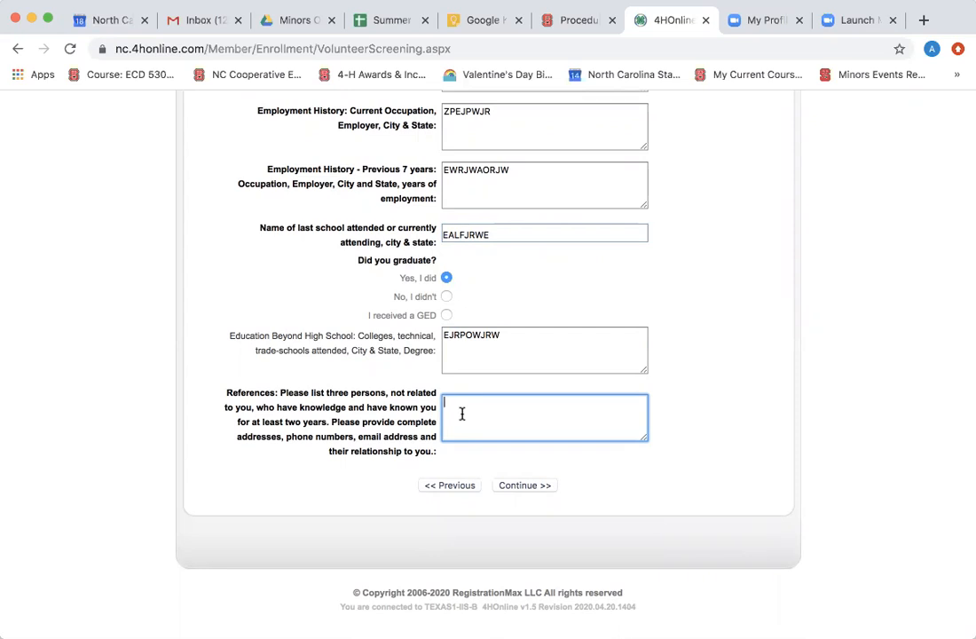
text(EJROAZWTJRAWE4KTNJIENT)
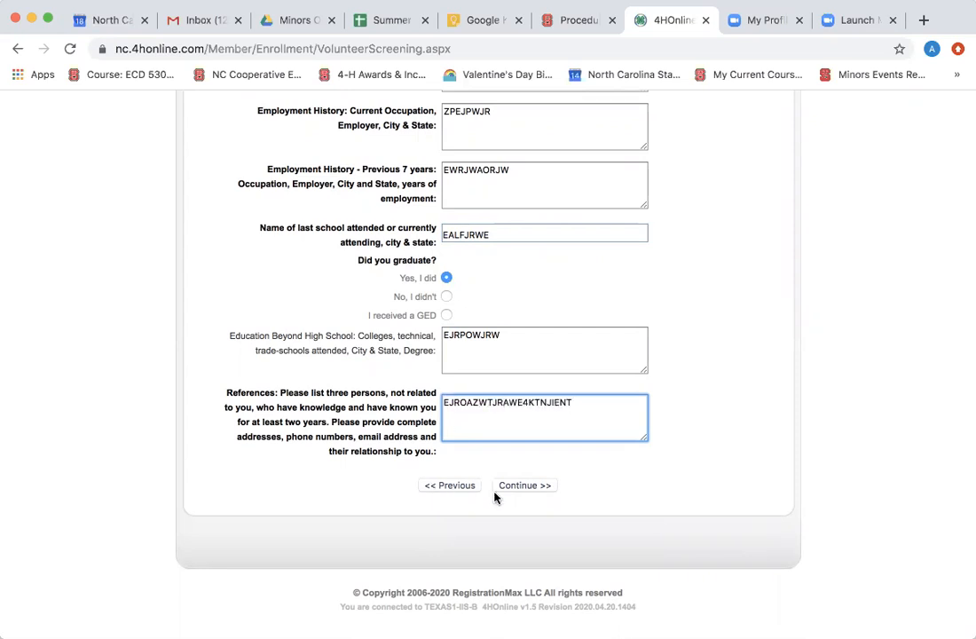
click(516, 486)
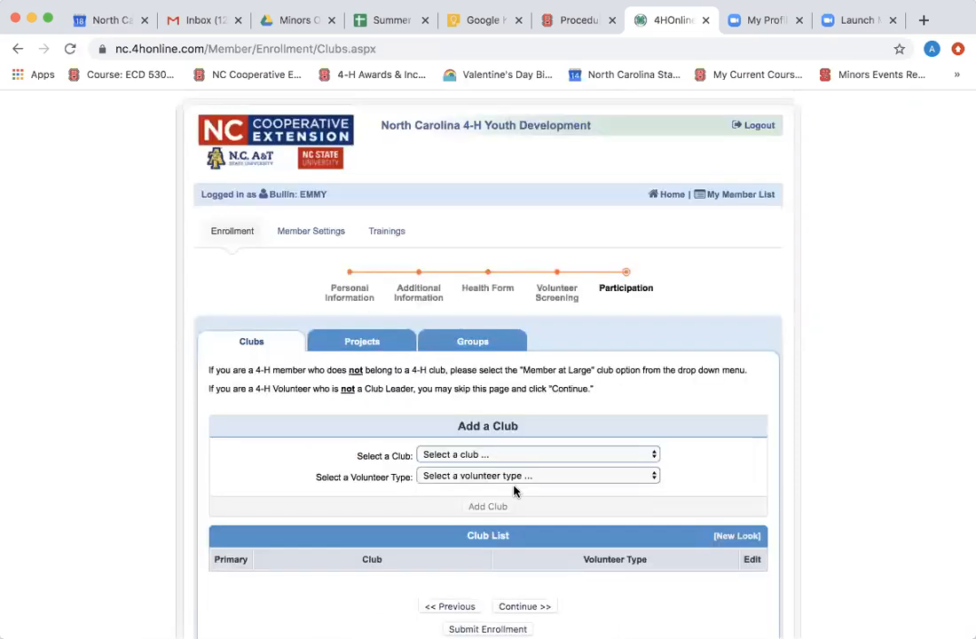
Add Hiking Club with the 4-H Club Leader volunteer role to the adult's club list.
scroll(522, 466, down, 3)
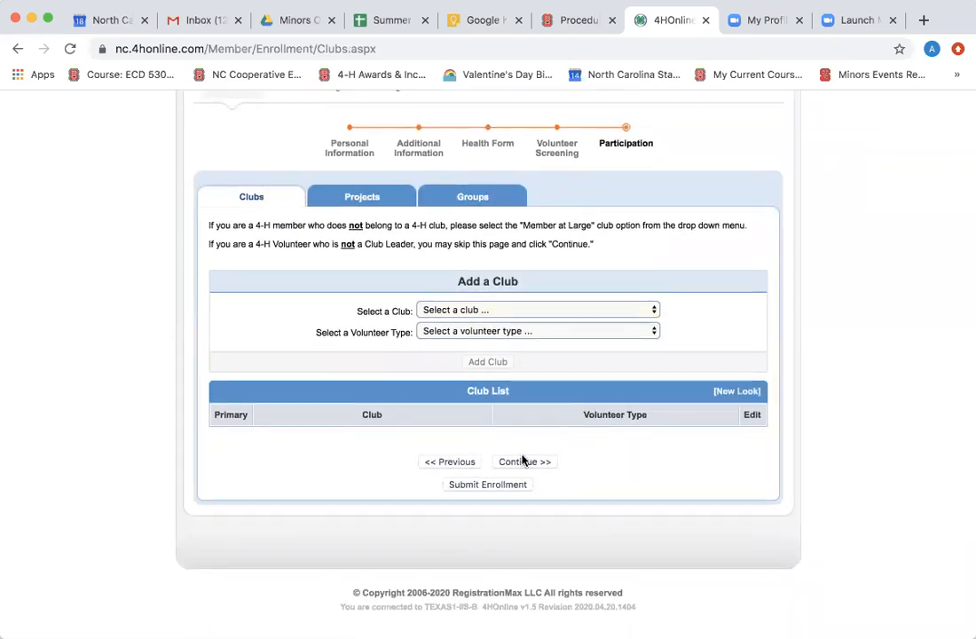
click(509, 311)
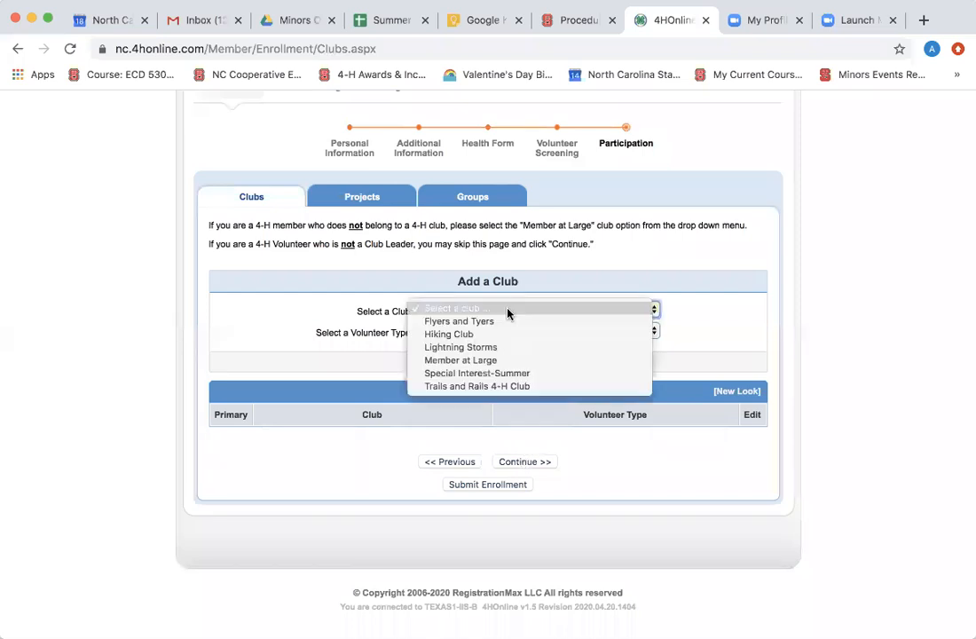
click(506, 335)
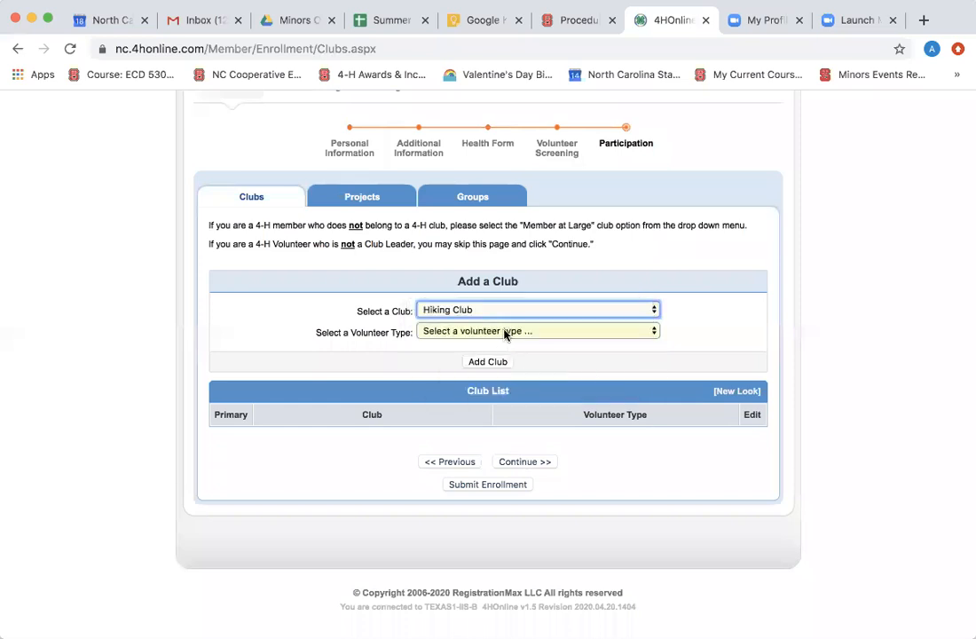
click(506, 333)
click(505, 343)
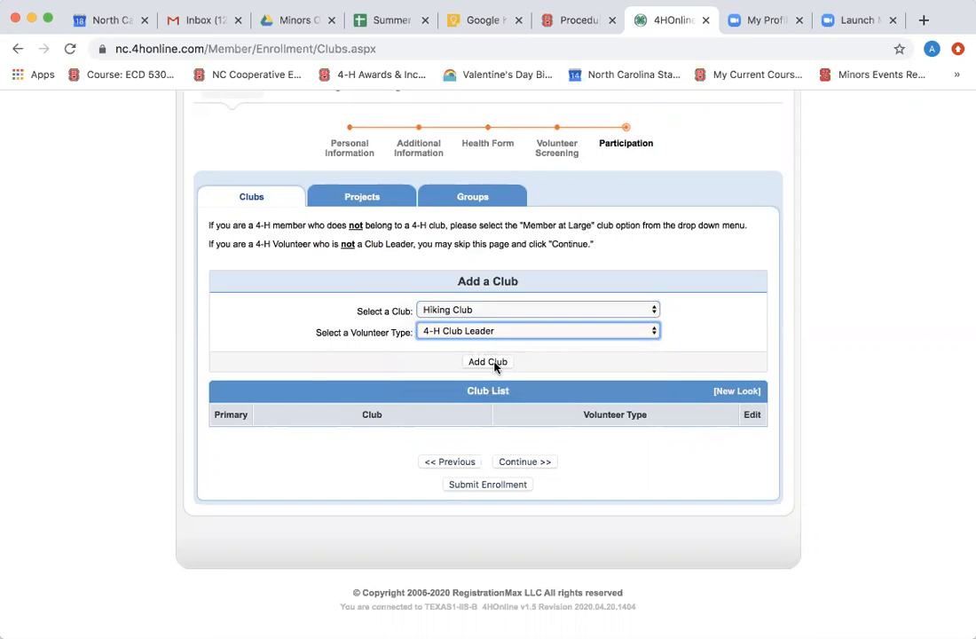
click(490, 362)
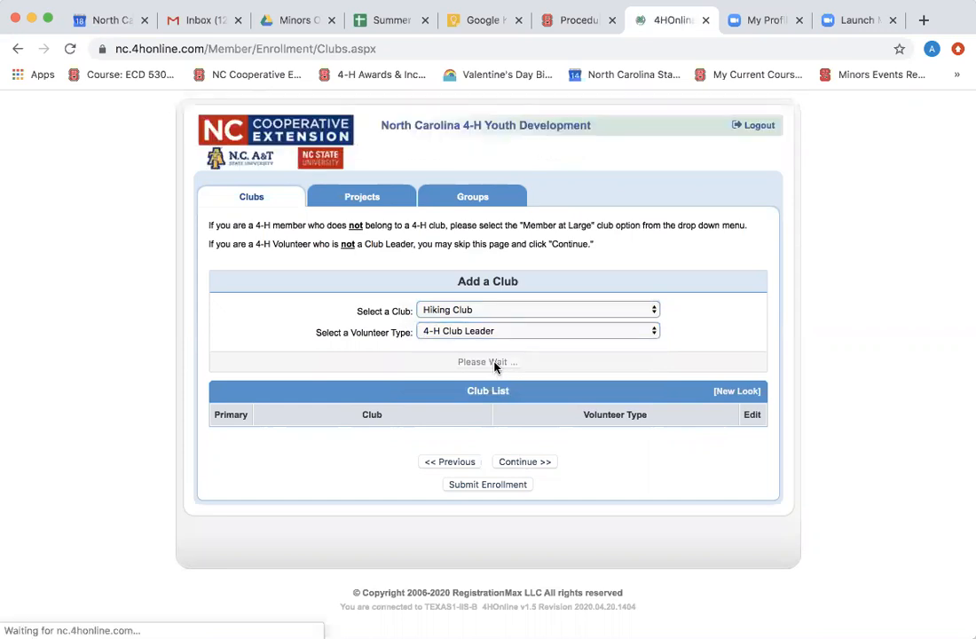
Continue from the club list to the Projects page.
scroll(495, 360, down, 4)
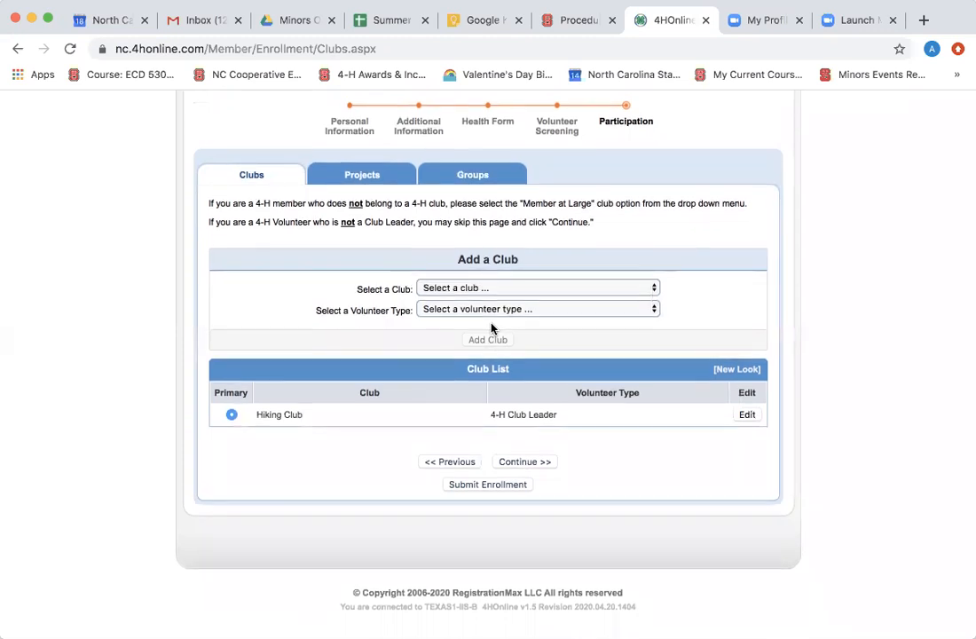
click(522, 462)
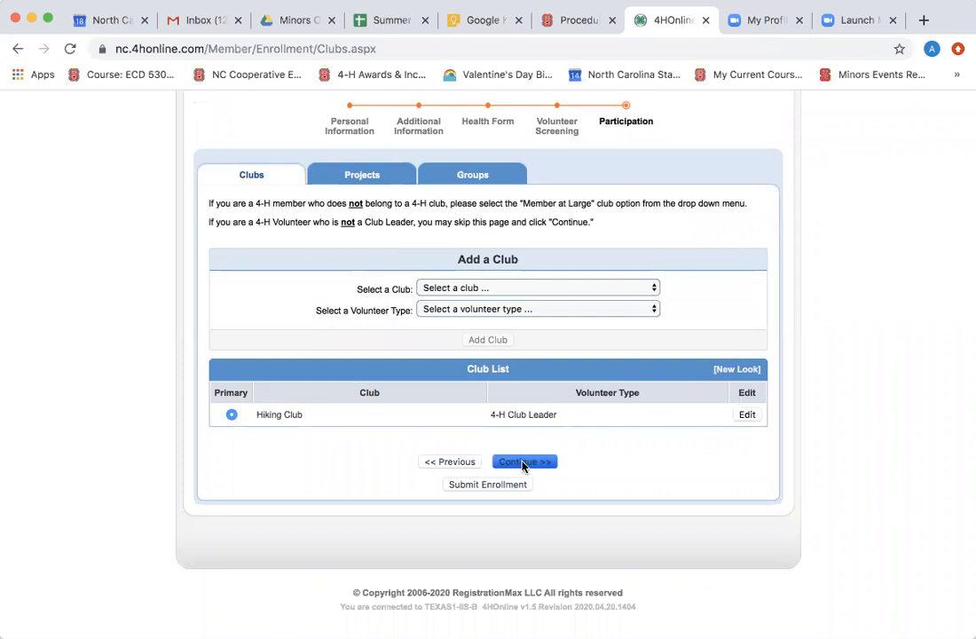
scroll(522, 466, down, 3)
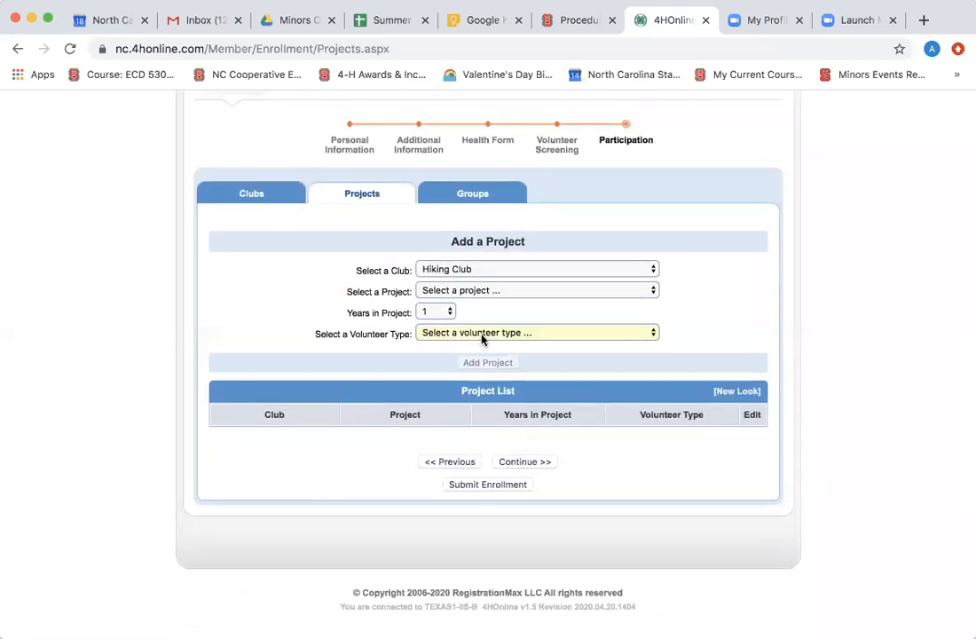
Skip adding projects or groups and submit the enrollment from the empty Groups page.
click(472, 195)
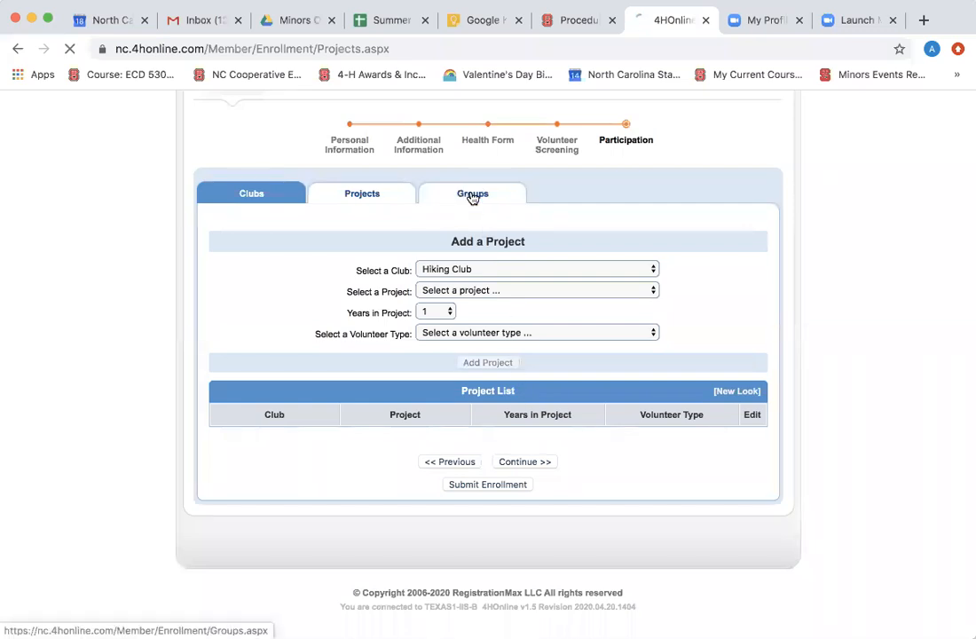
scroll(518, 404, down, 1)
scroll(519, 404, down, 1)
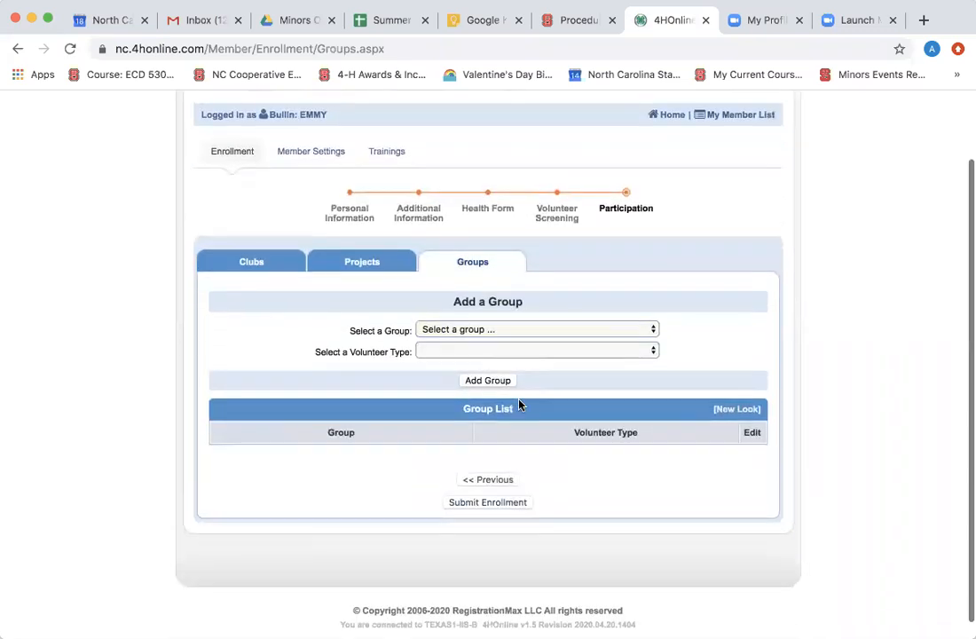
scroll(510, 408, down, 1)
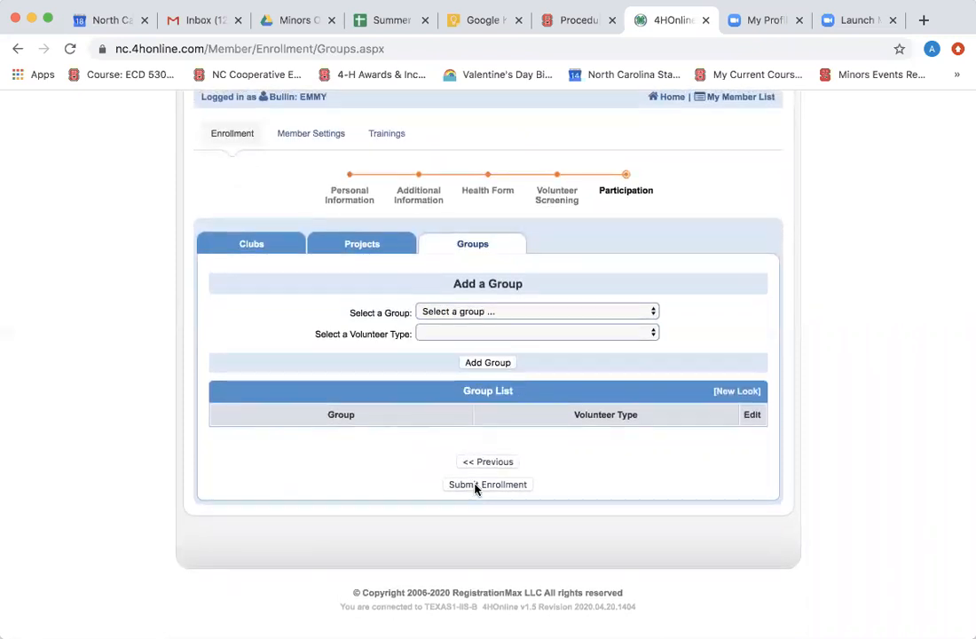
click(475, 486)
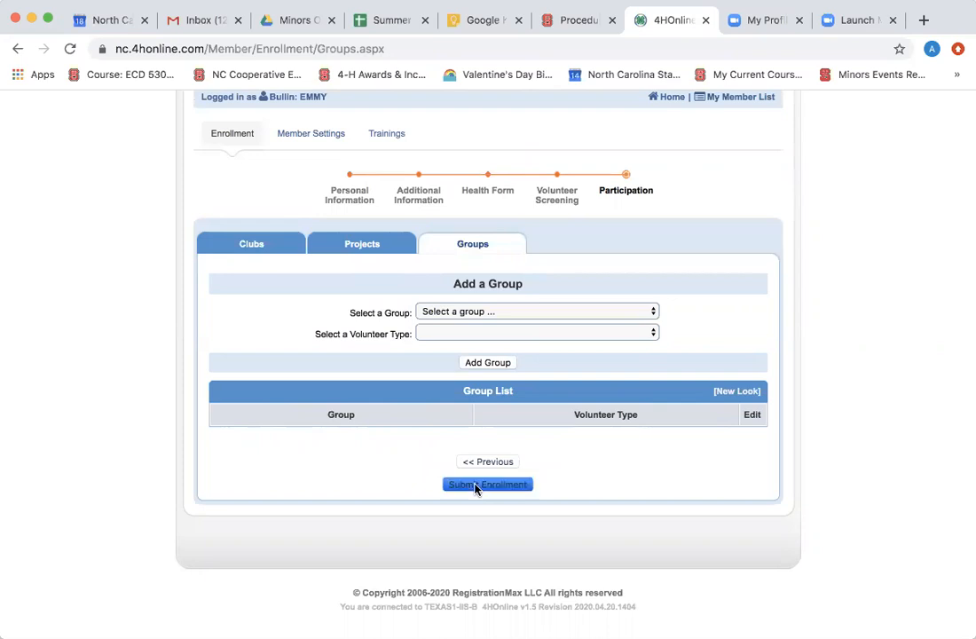